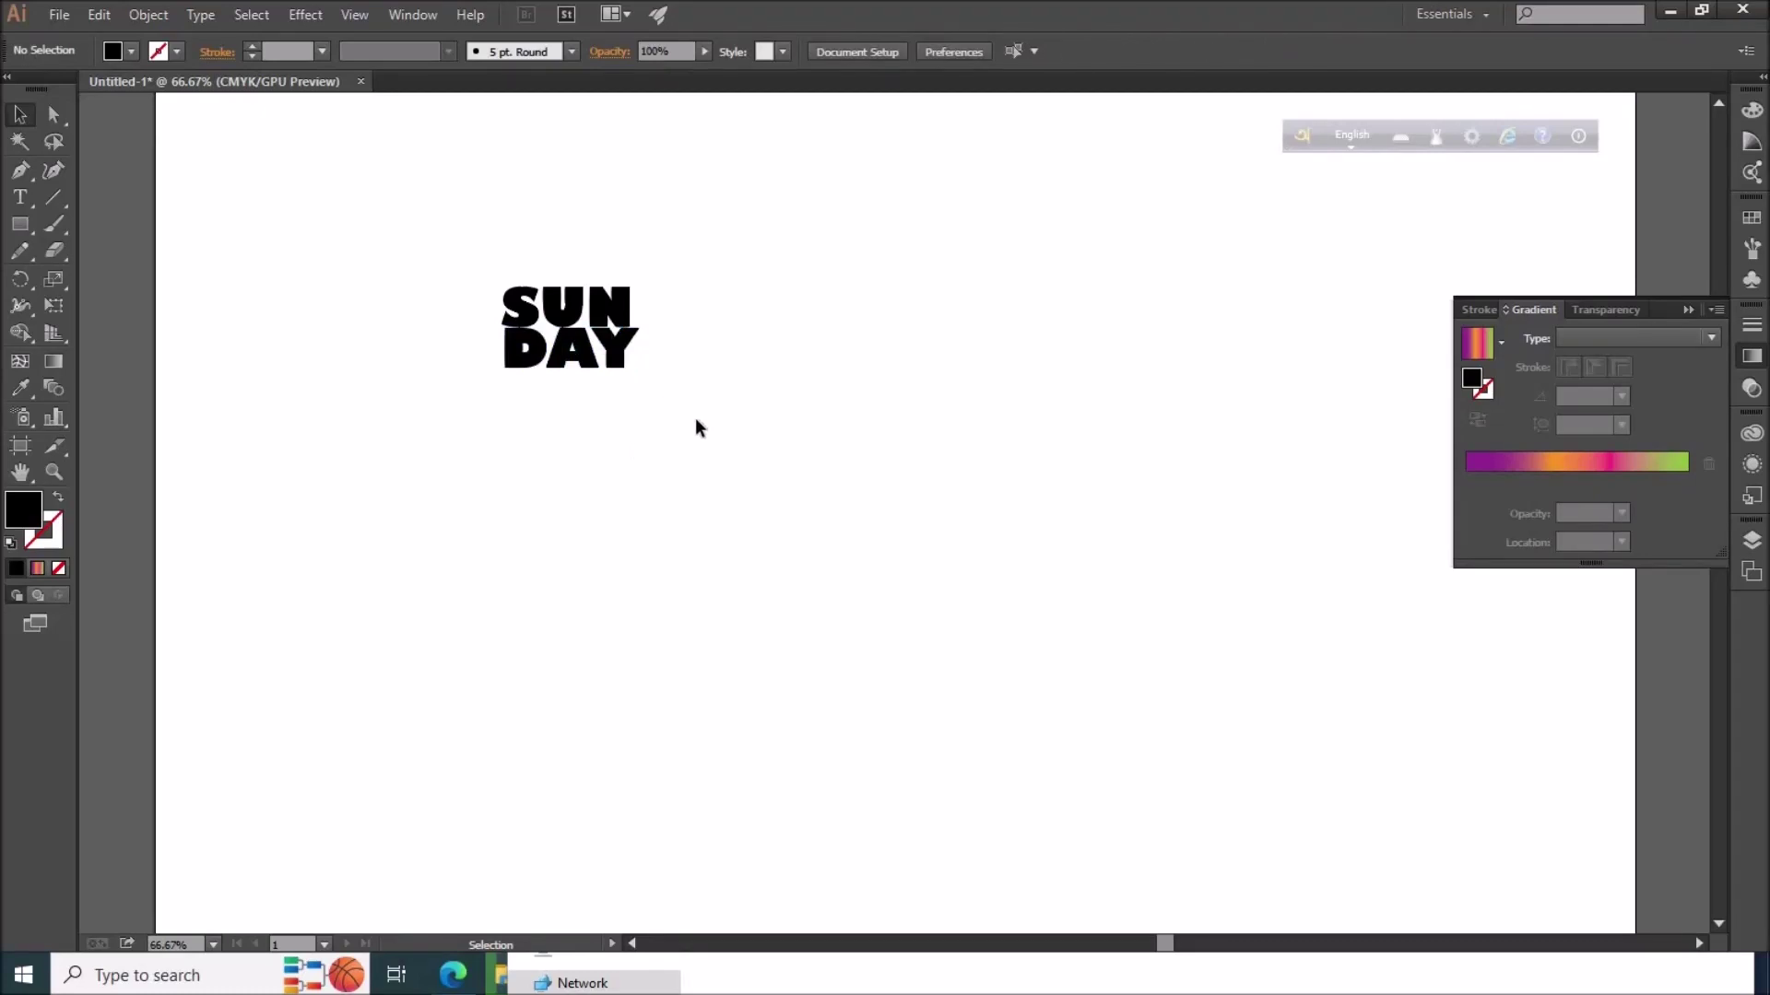
# - Group the SUN DAY letters and scale the group up to about 226 × 134 pt
pyautogui.rightClick(532, 332)
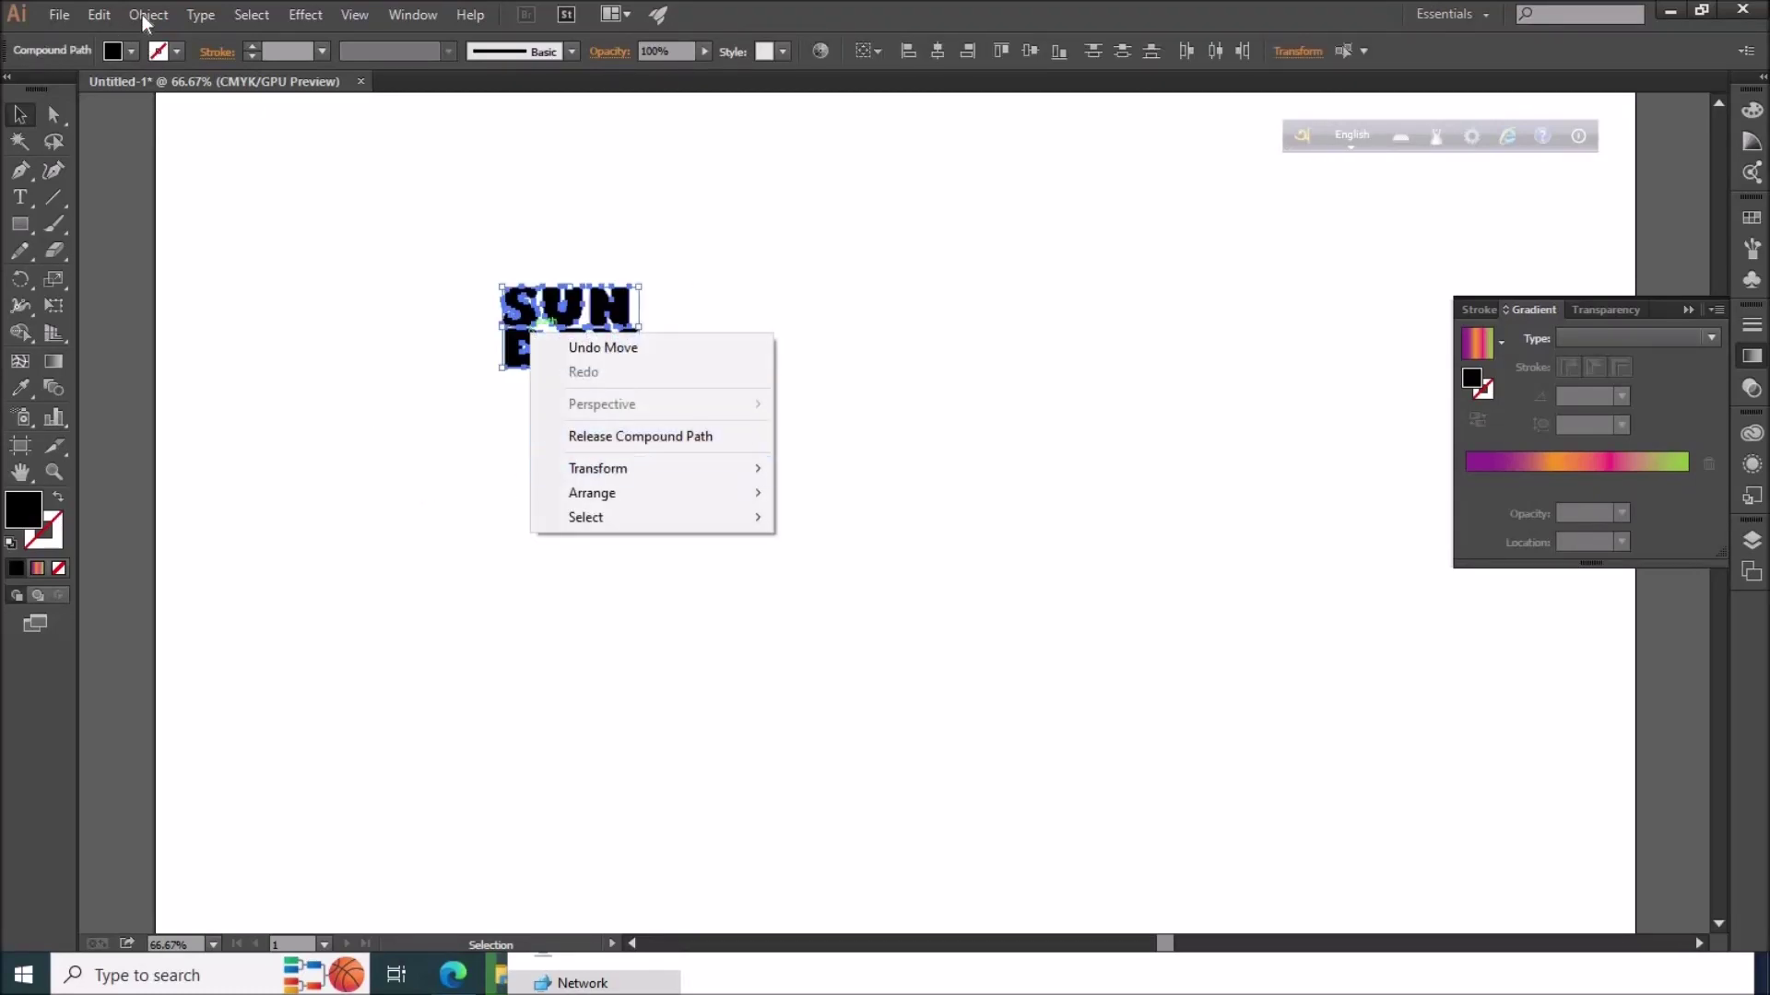
pyautogui.click(149, 15)
pyautogui.press('Escape')
pyautogui.moveTo(366, 295)
pyautogui.mouseDown()
pyautogui.moveTo(650, 559)
pyautogui.moveTo(891, 391)
pyautogui.mouseUp()
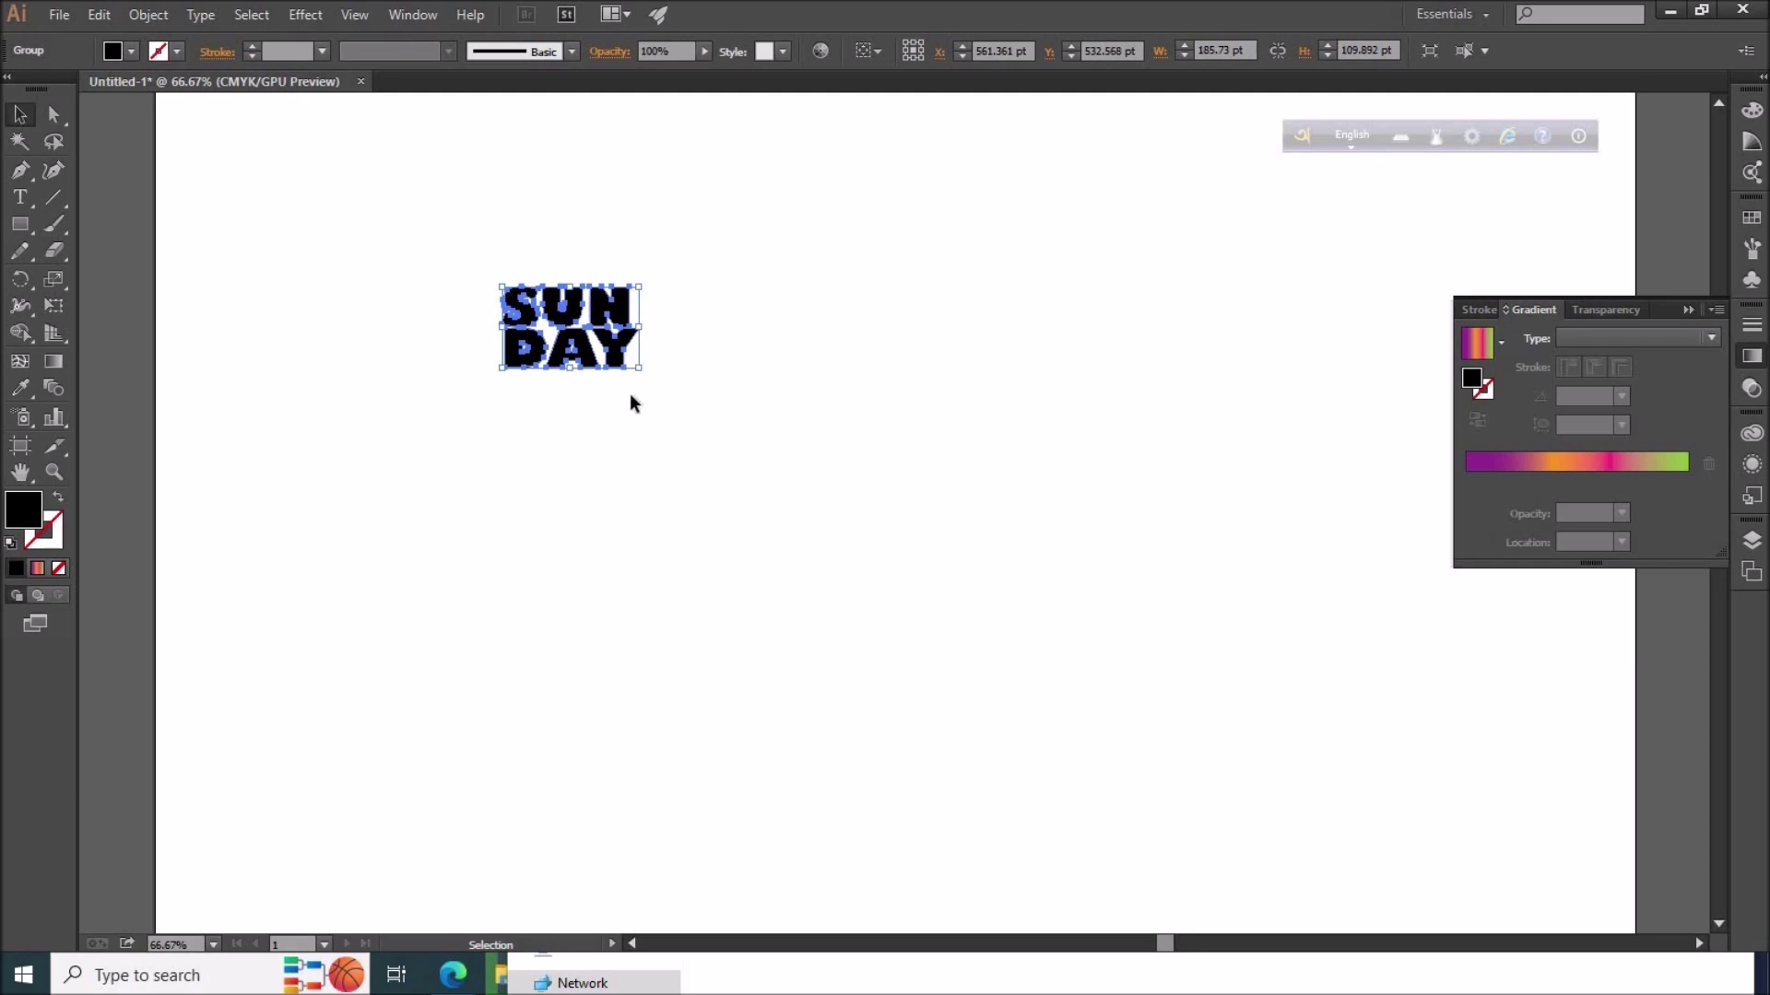
pyautogui.moveTo(652, 385); pyautogui.dragTo(668, 395)
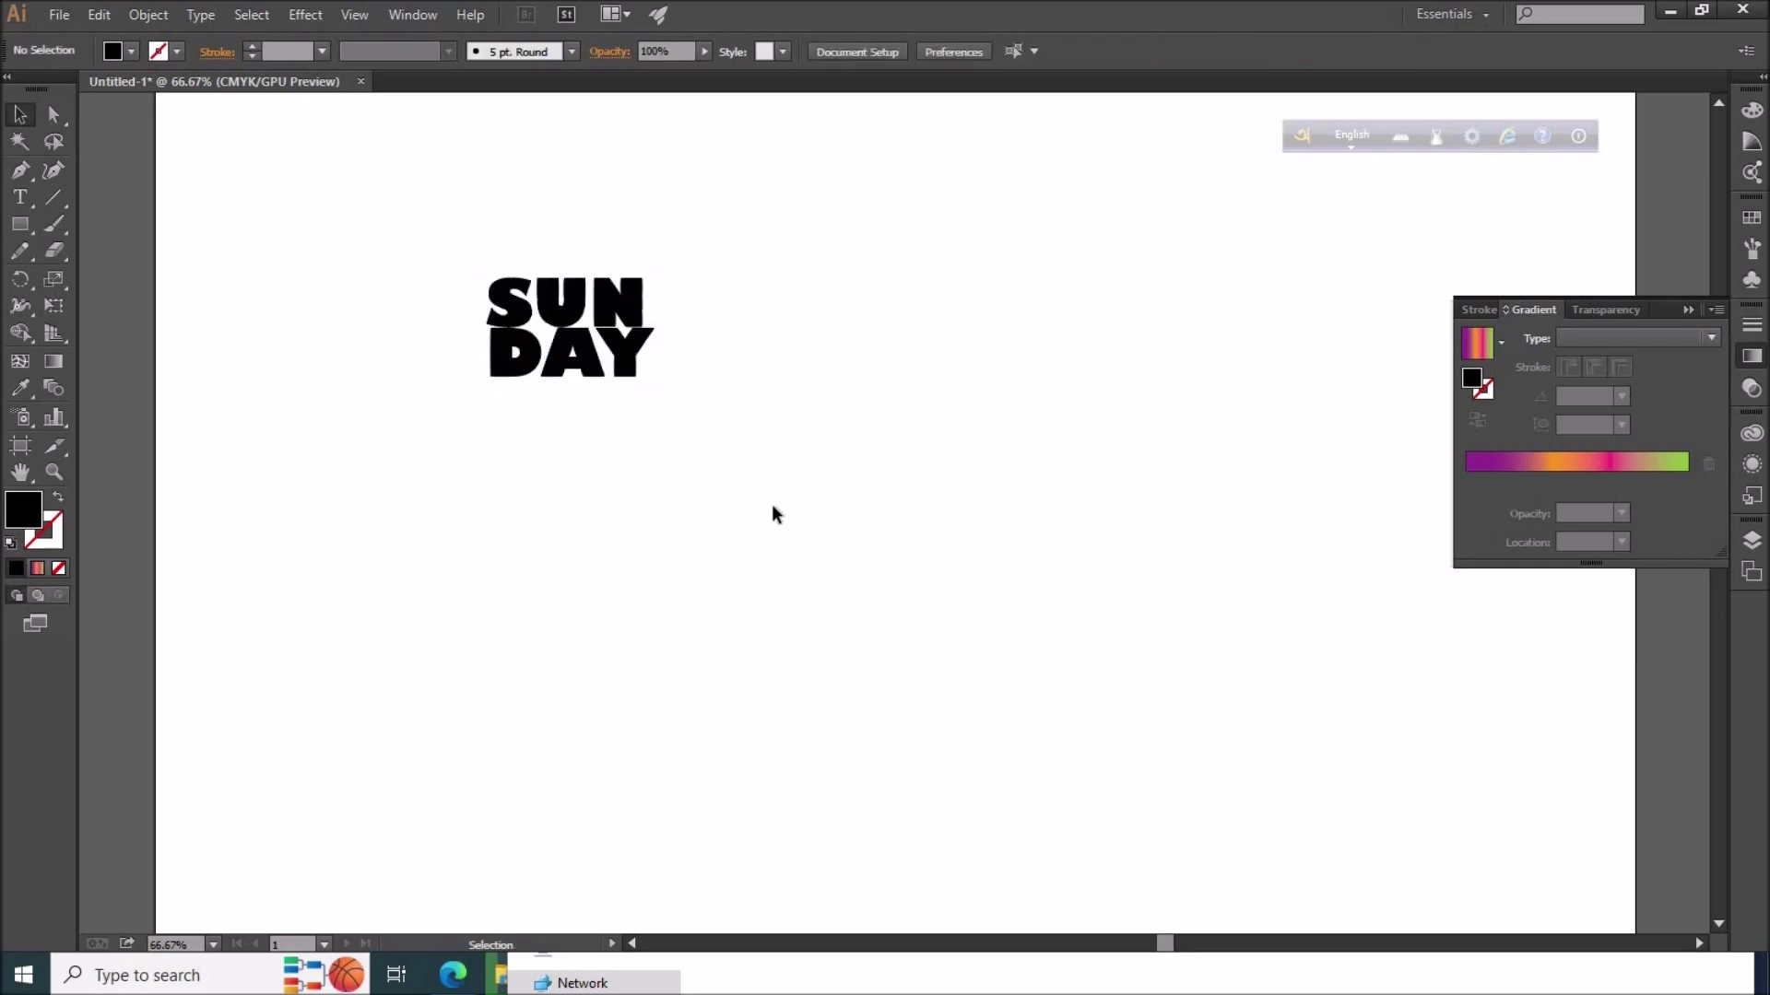
pyautogui.click(1501, 345)
# - Apply the White, Black gradient, make its start cyan and add a pink stop
pyautogui.click(1365, 395)
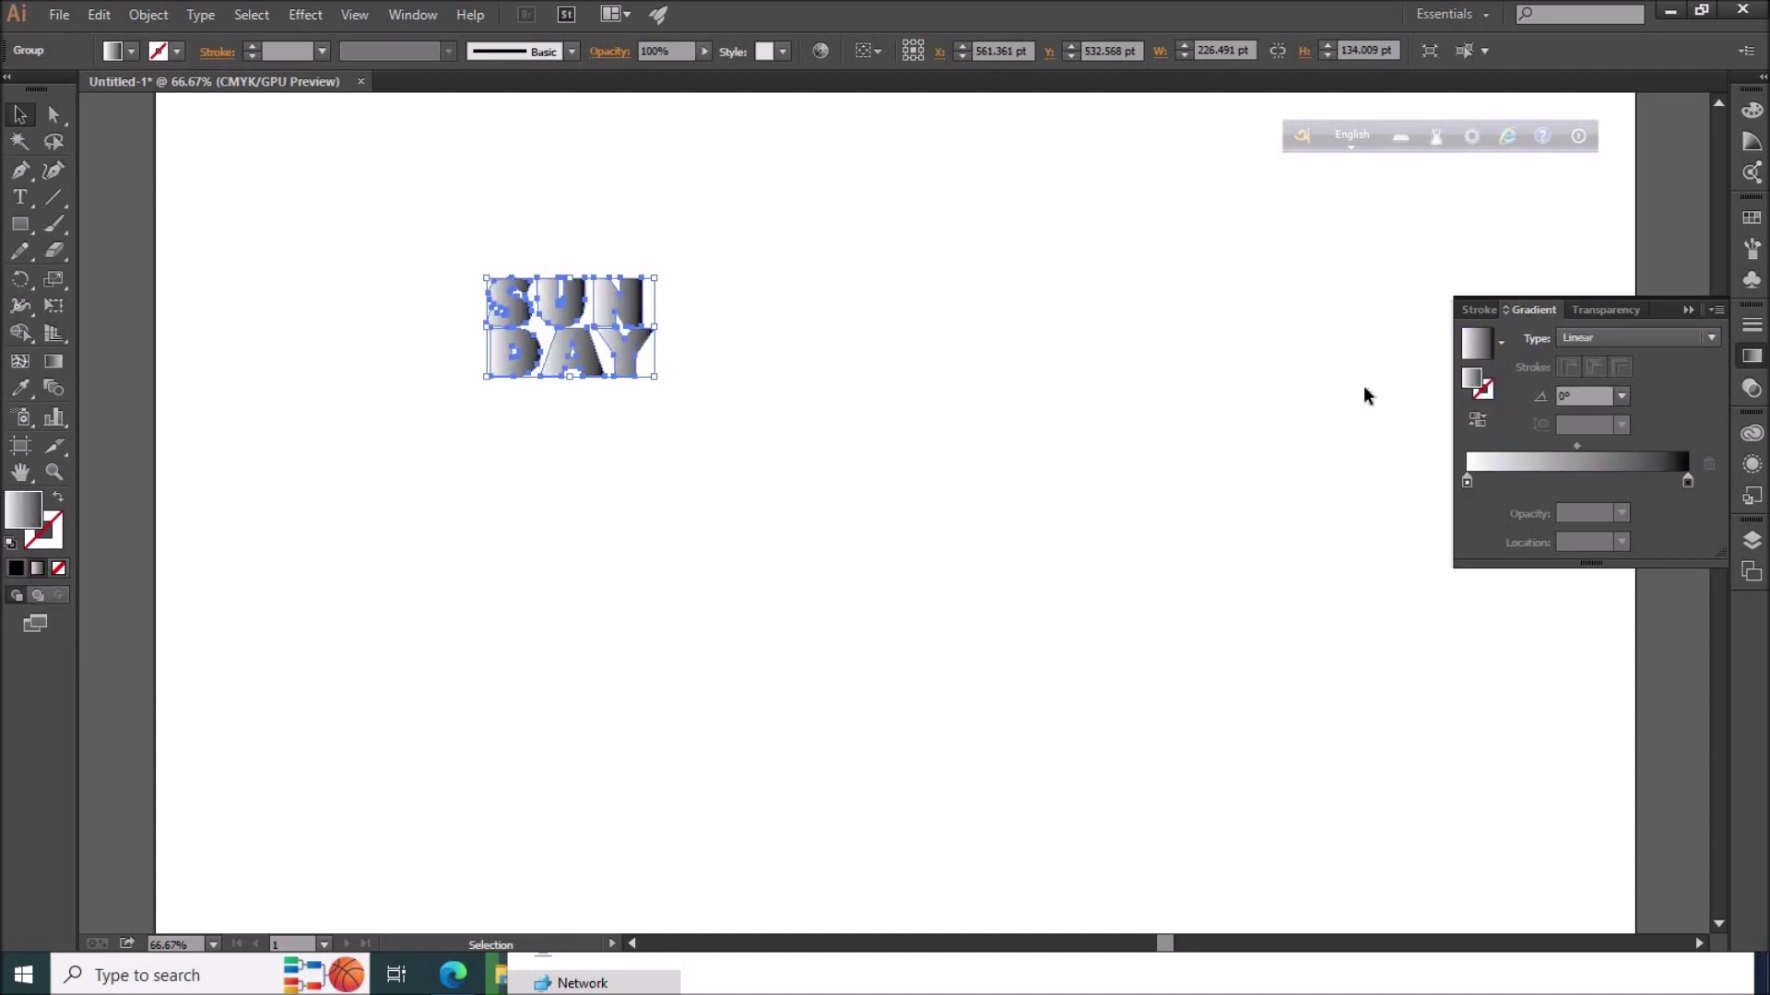
pyautogui.doubleClick(1466, 480)
pyautogui.click(1507, 550)
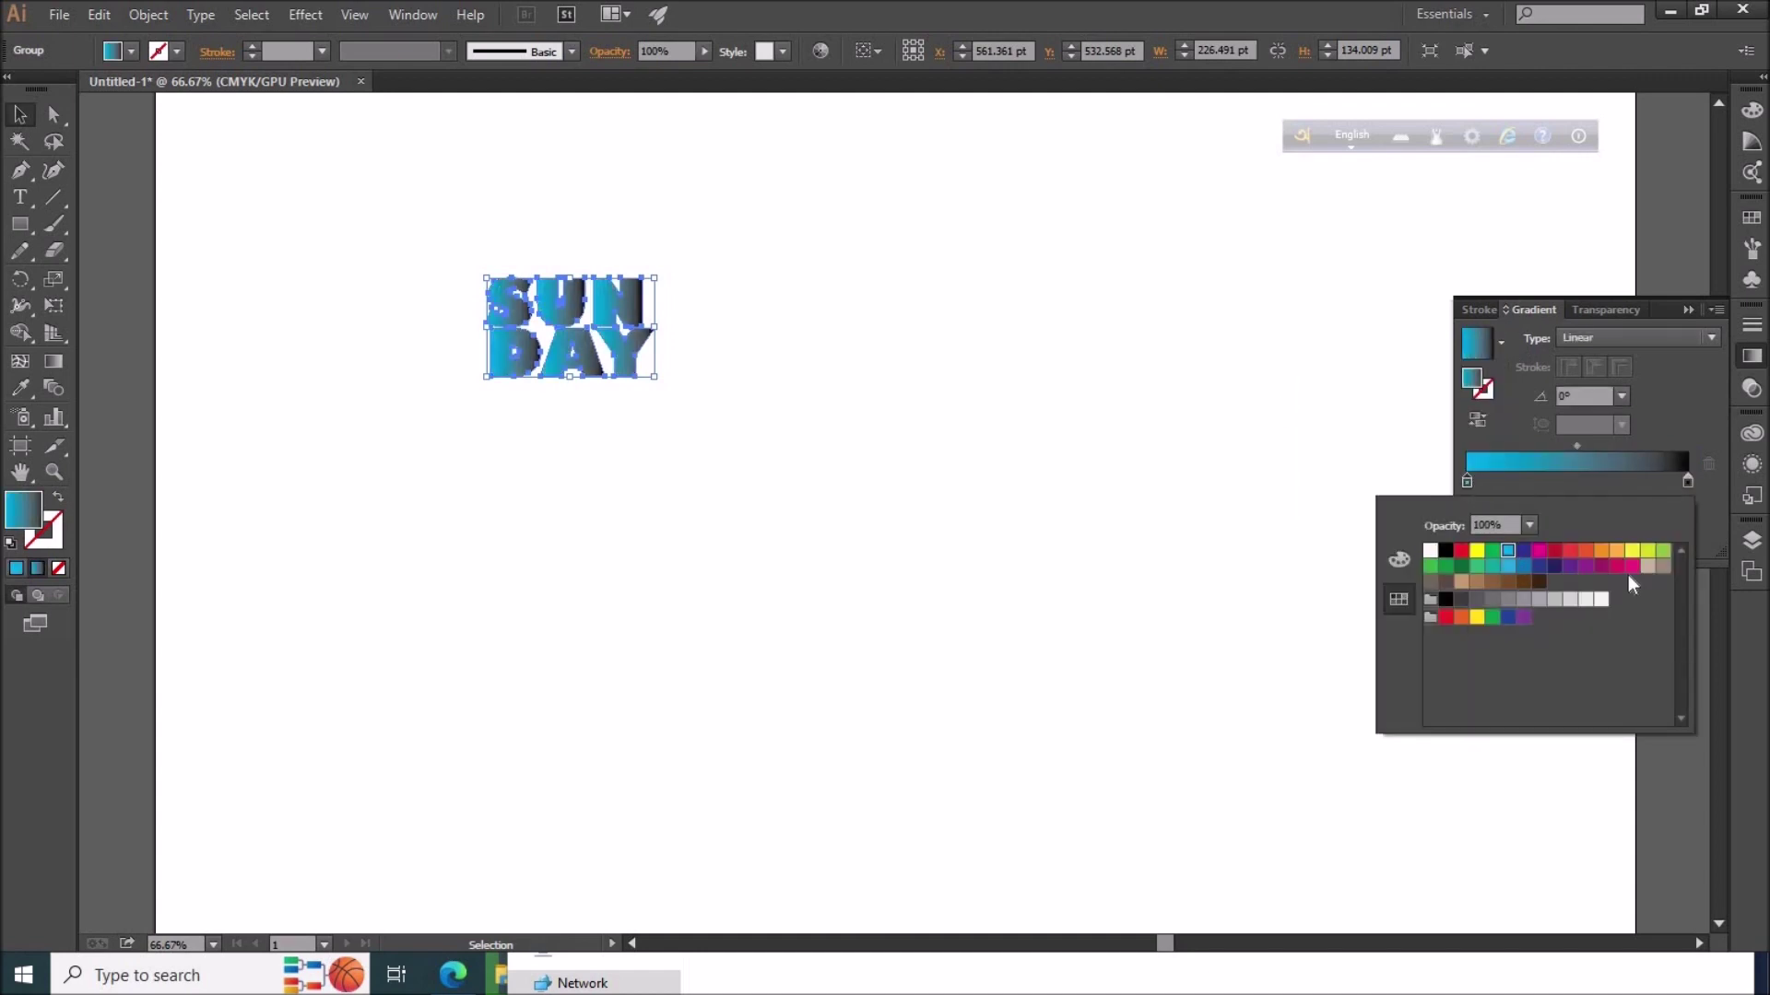
pyautogui.click(1520, 483)
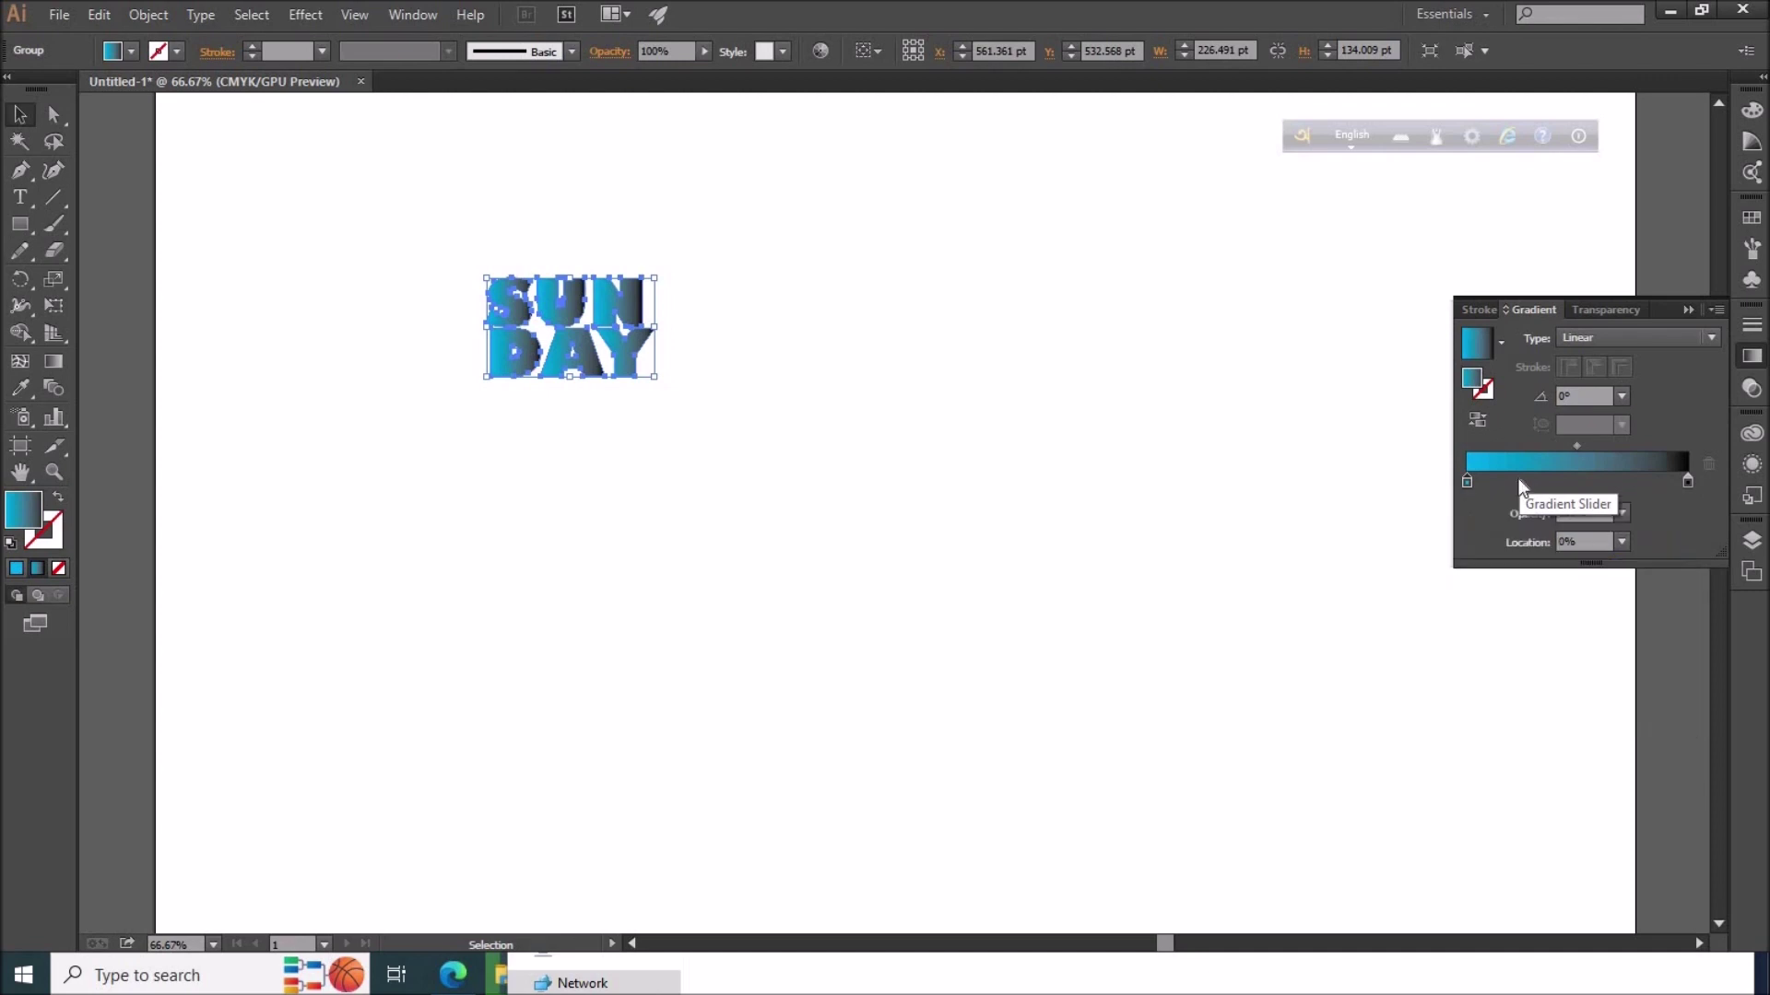
pyautogui.doubleClick(1521, 482)
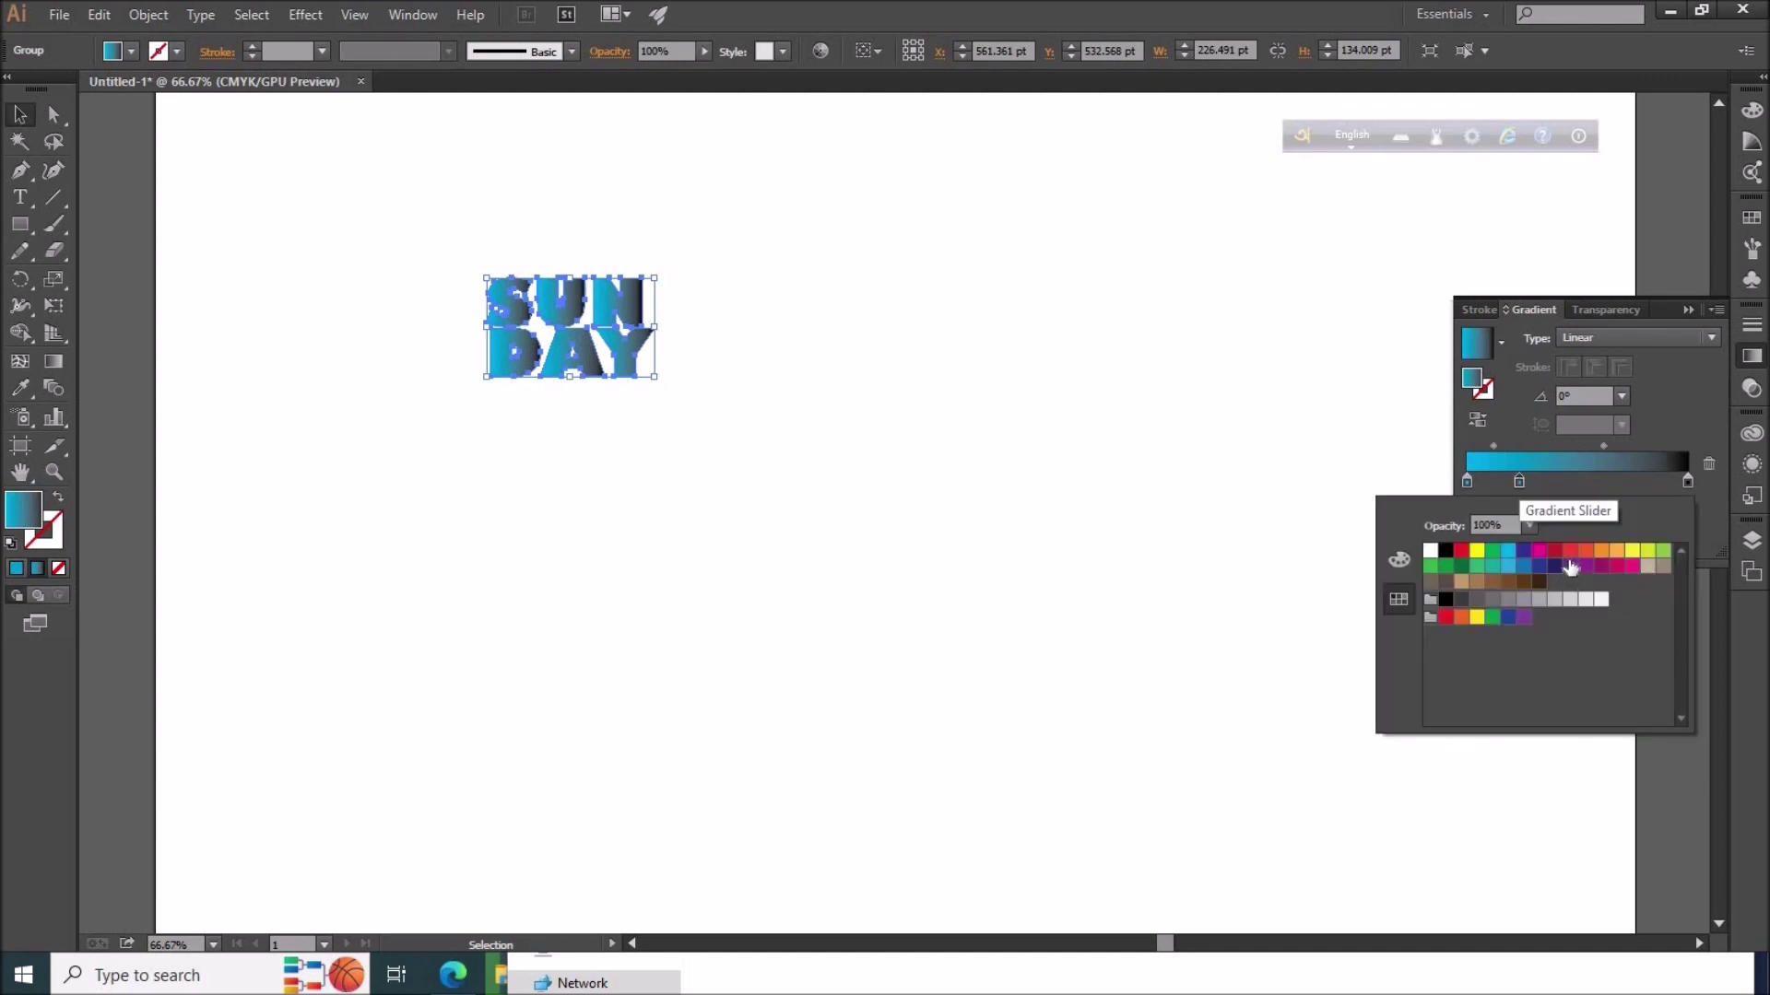
pyautogui.click(1602, 553)
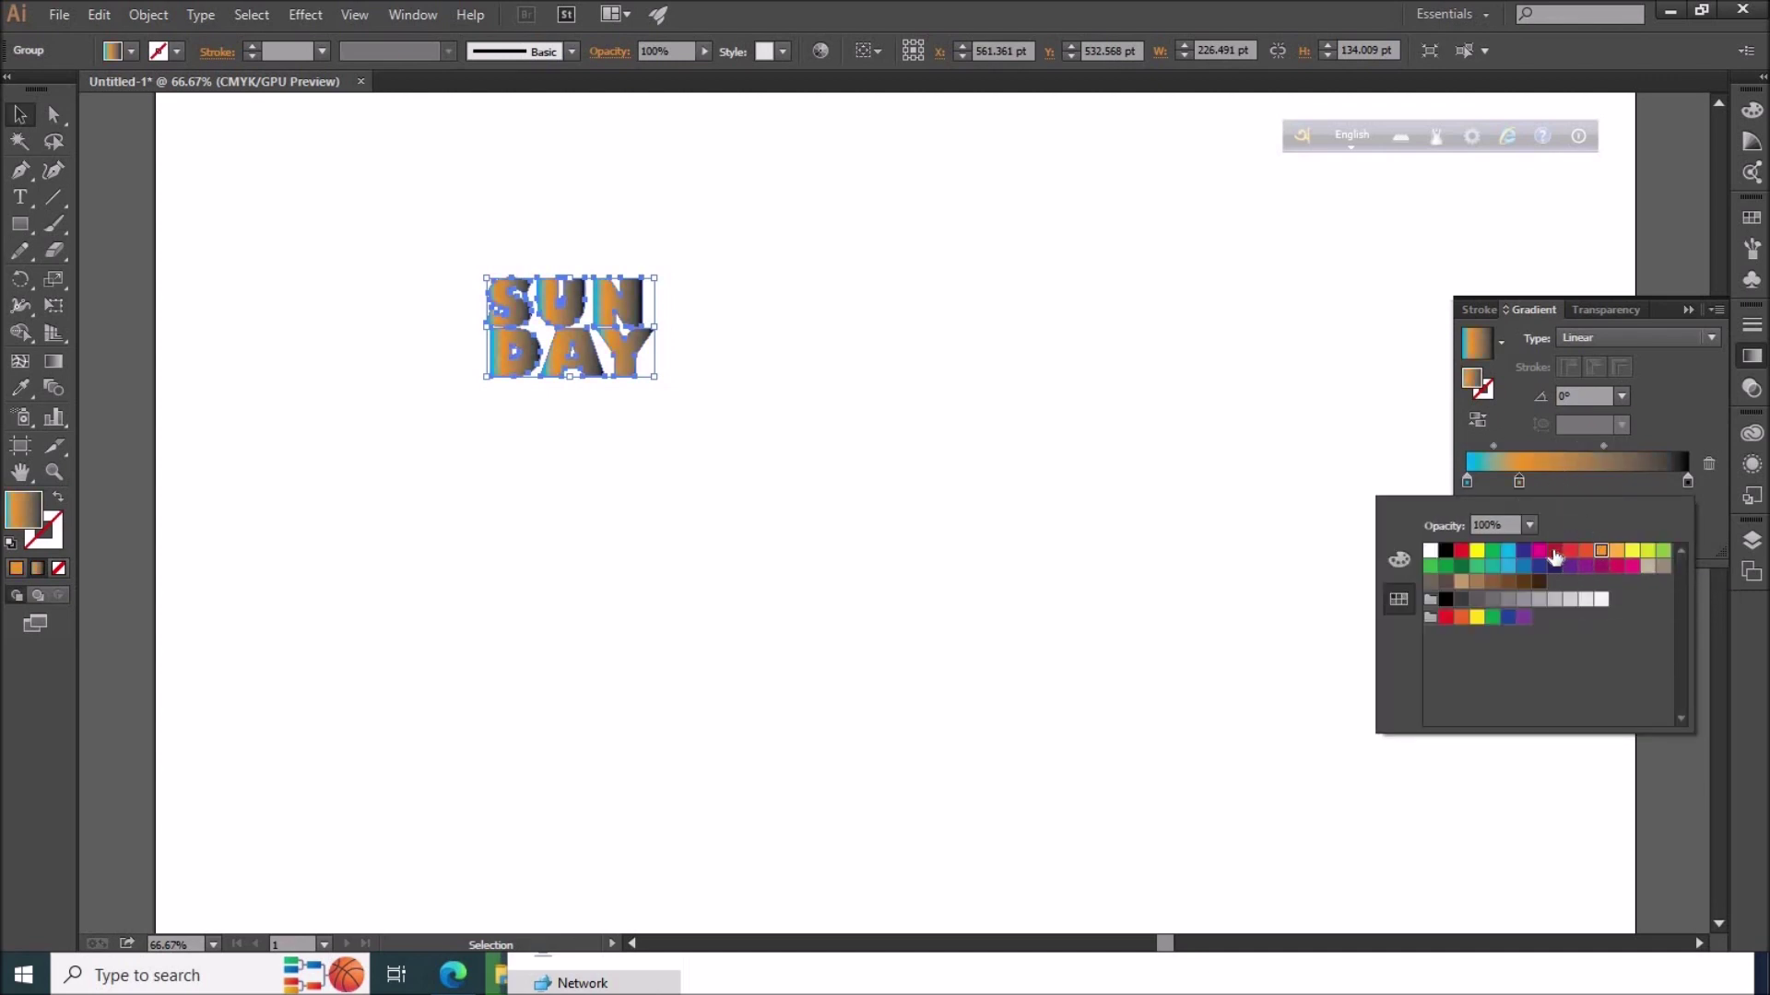
pyautogui.click(1555, 551)
pyautogui.click(1631, 567)
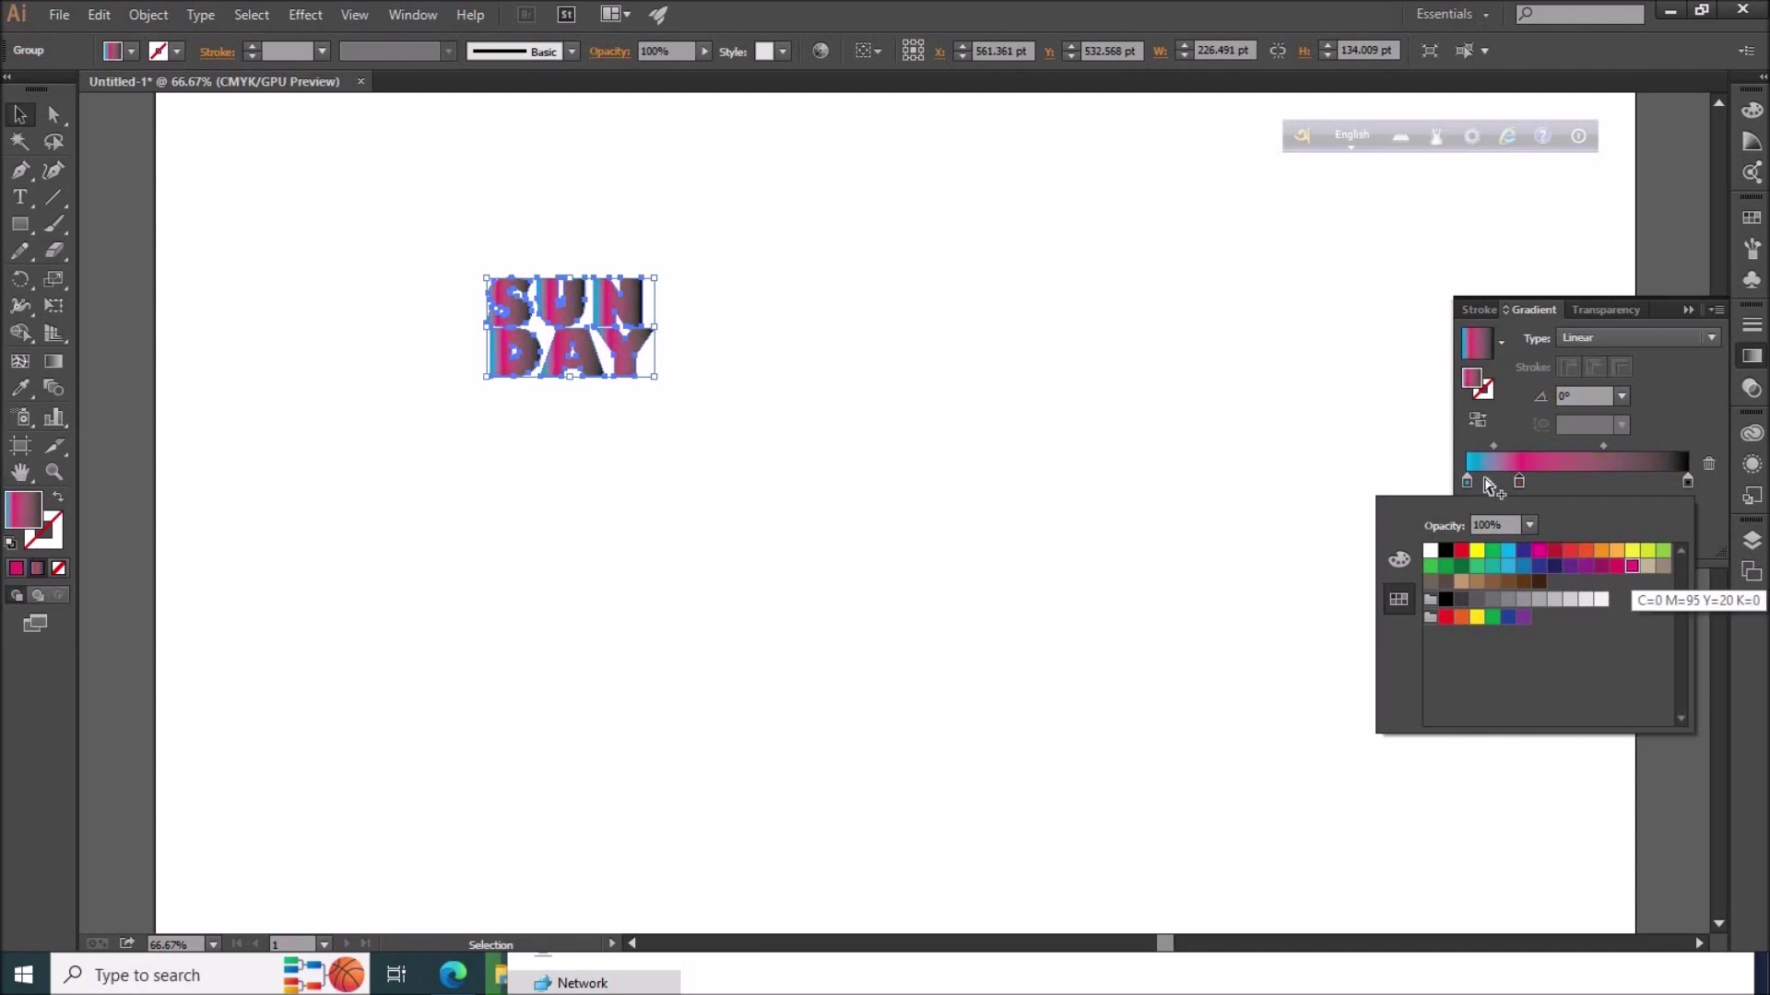
# - Add an orange gradient stop at about 40% and a yellow stop further right
pyautogui.click(1556, 479)
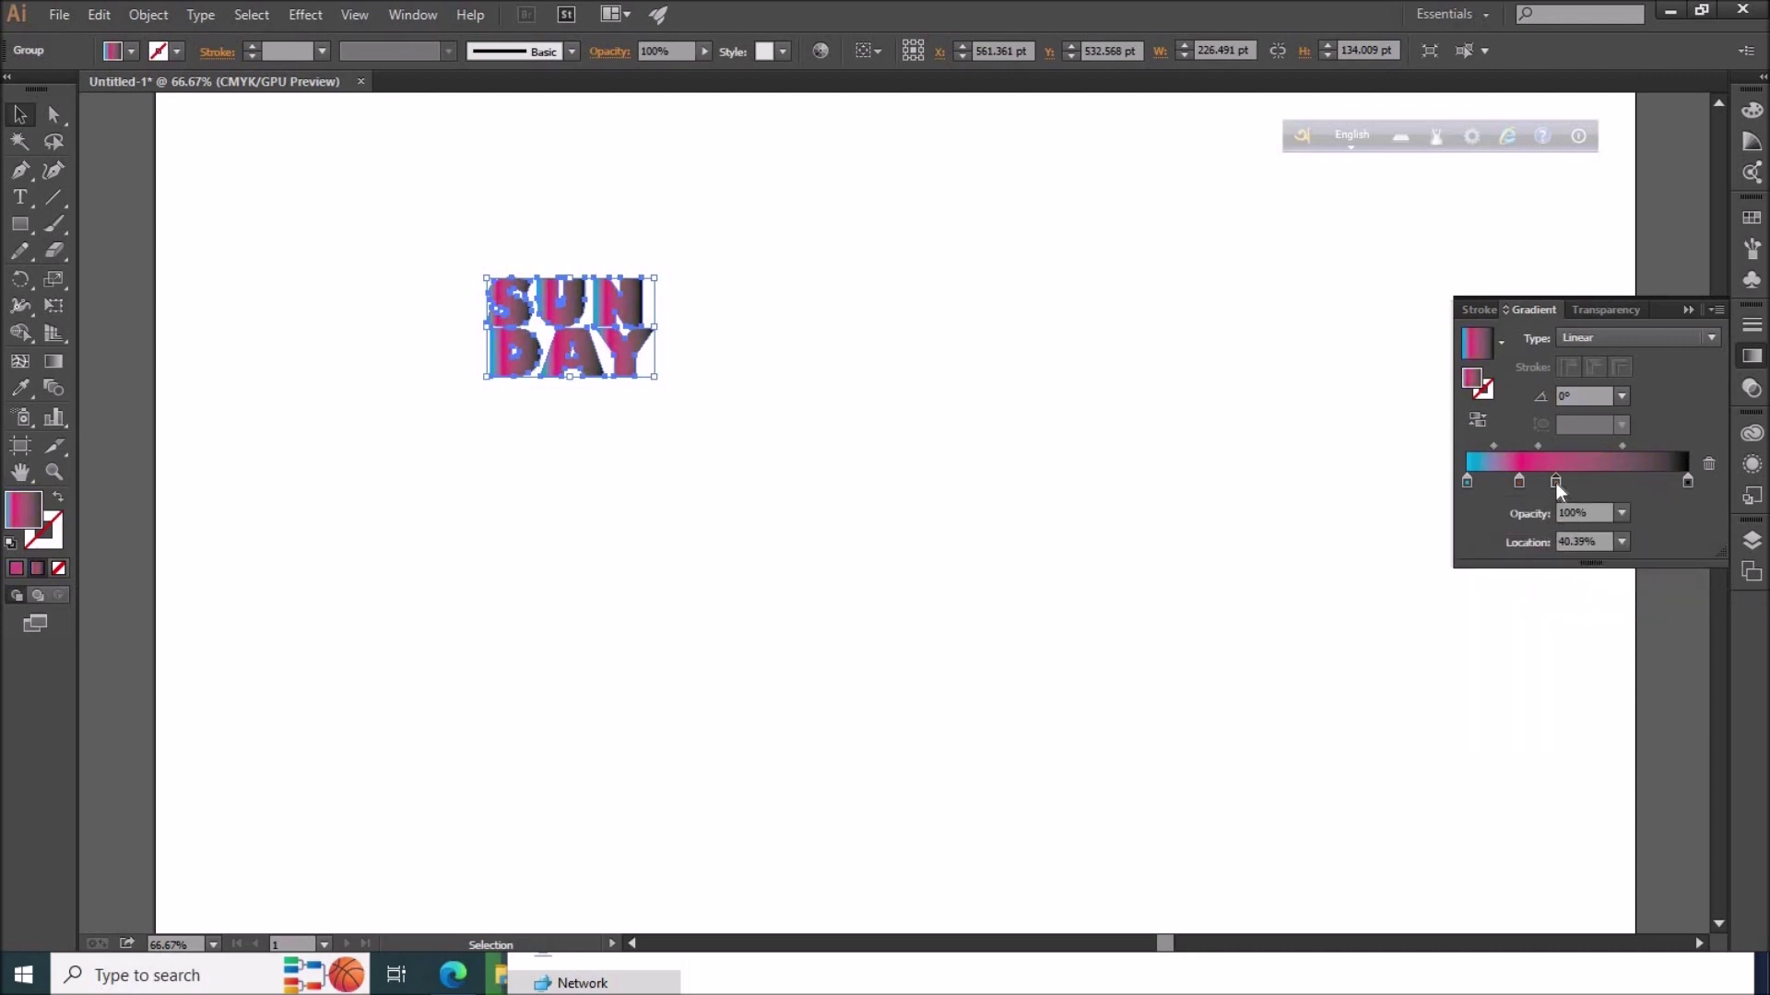
pyautogui.doubleClick(1556, 479)
pyautogui.click(1617, 550)
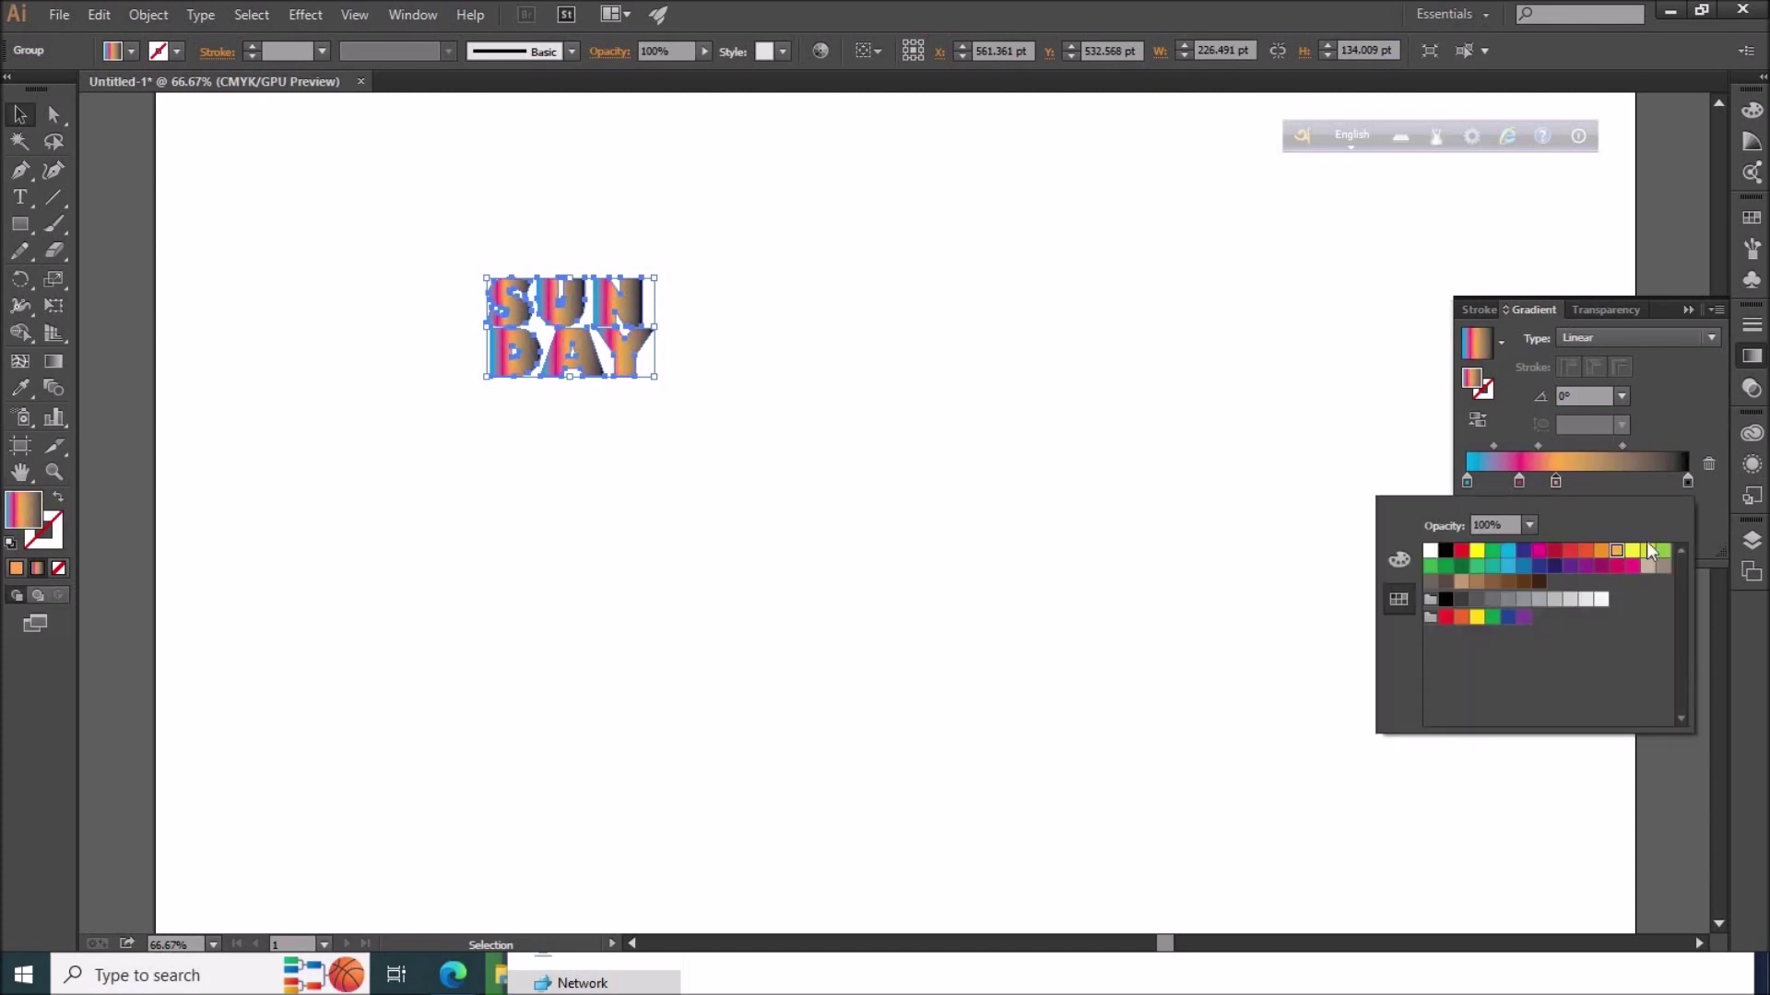
pyautogui.click(1601, 479)
pyautogui.doubleClick(1597, 480)
pyautogui.click(1635, 550)
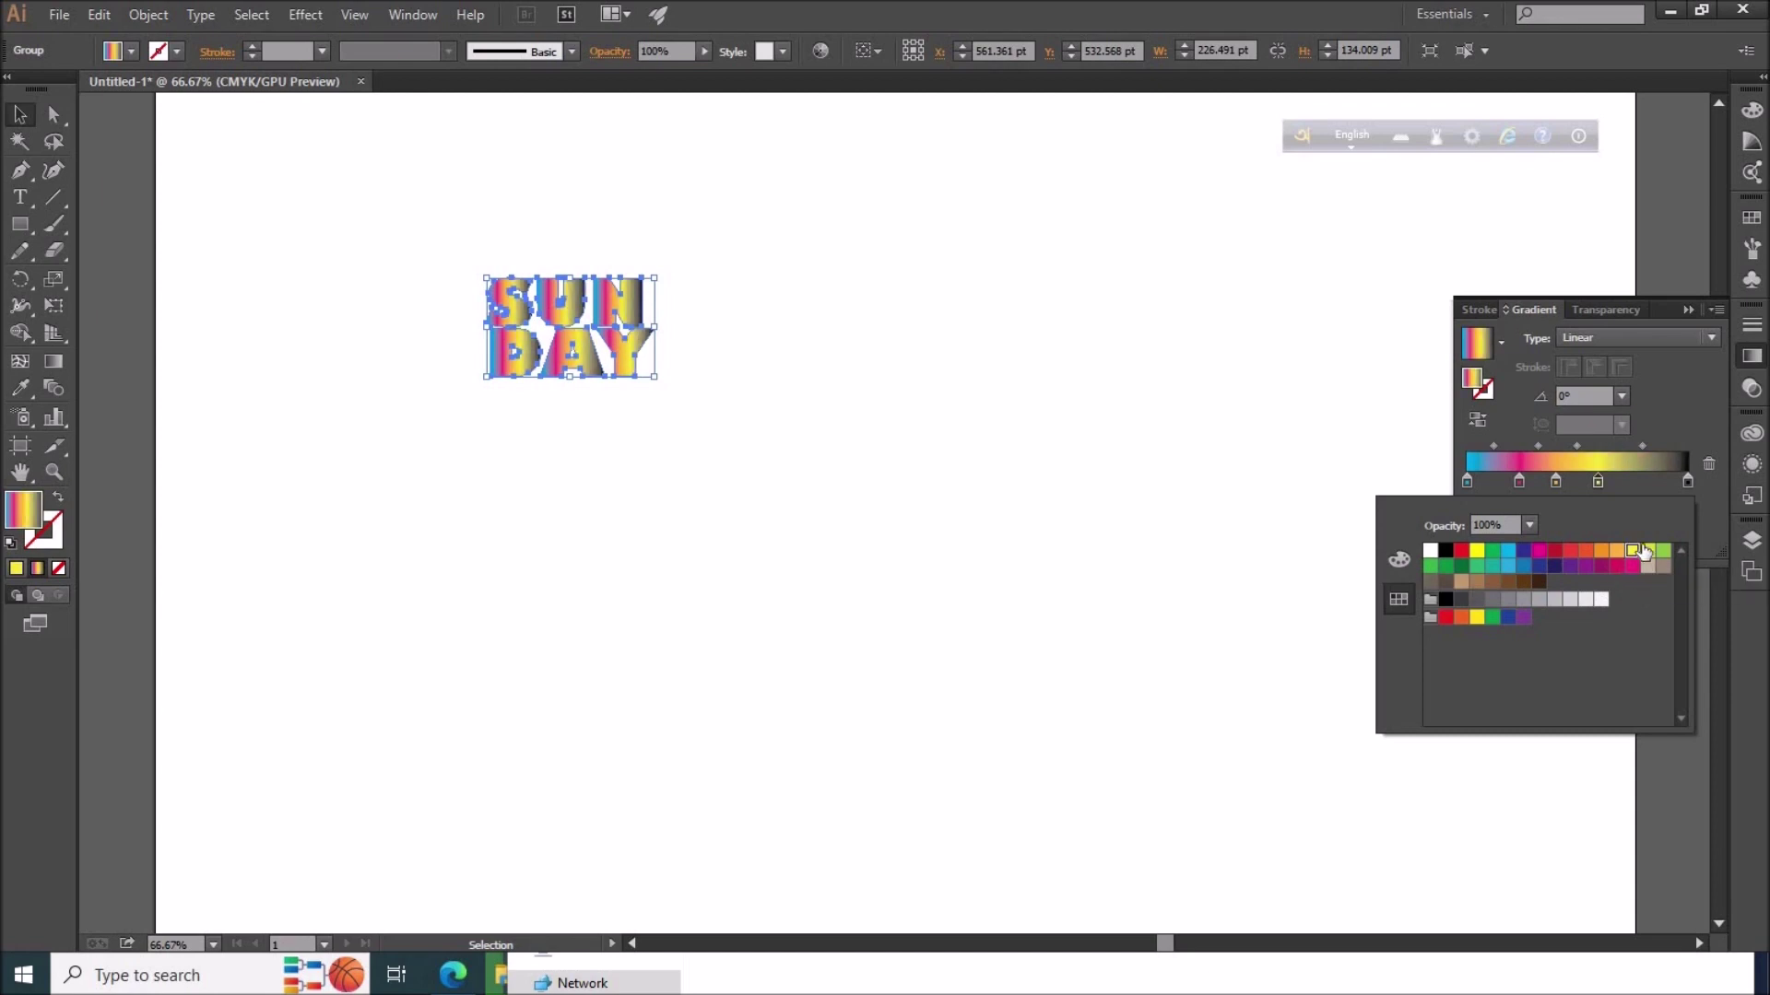
# - Add an orange-red stop near the right end and make the gradient end magenta
pyautogui.click(1639, 480)
pyautogui.doubleClick(1637, 480)
pyautogui.click(1586, 552)
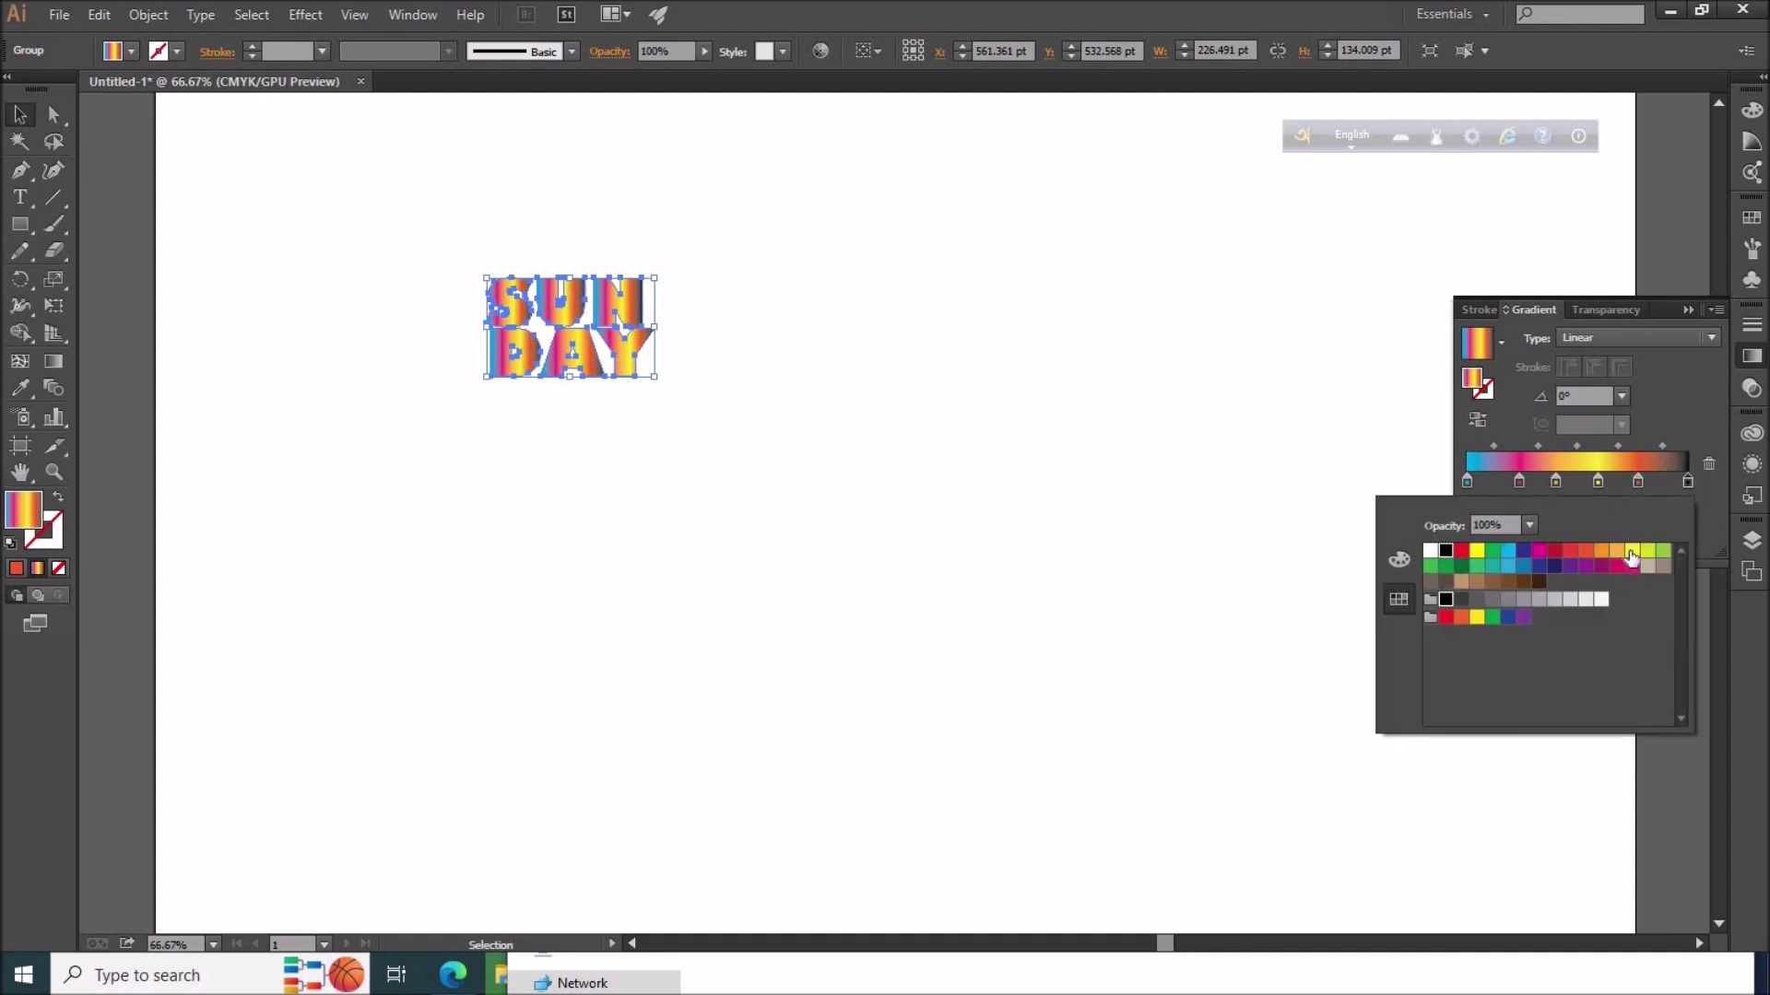
pyautogui.click(1630, 554)
pyautogui.click(1601, 566)
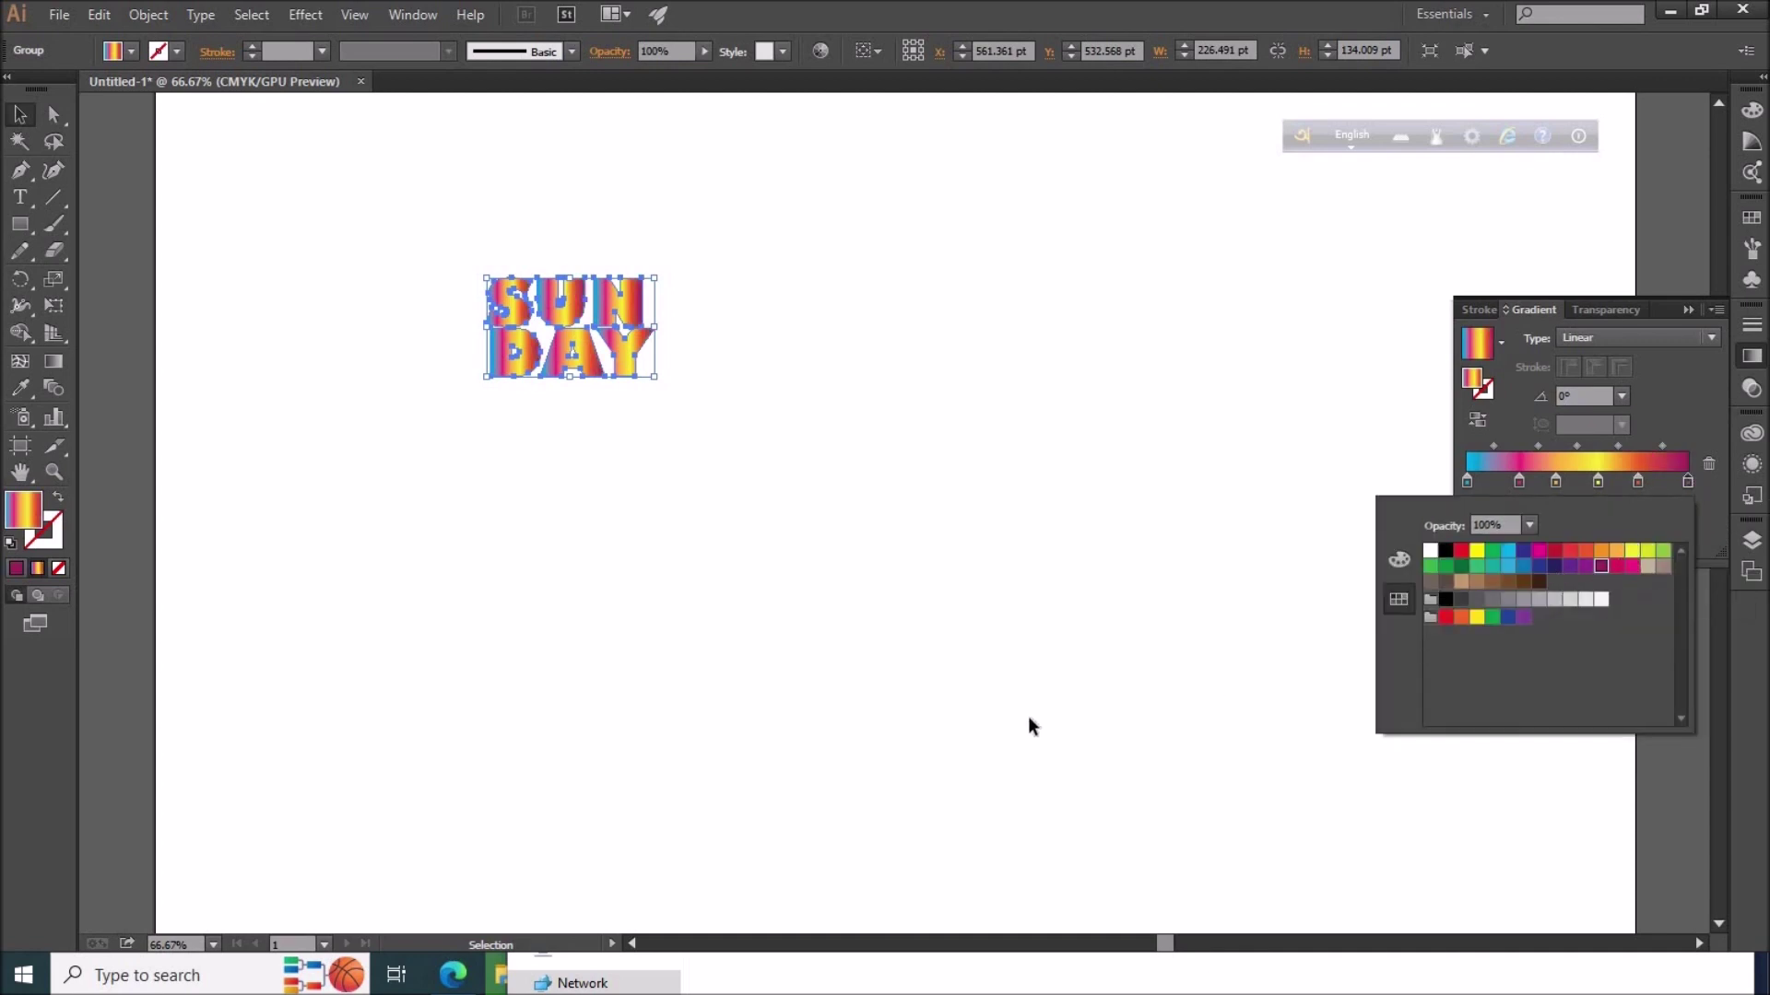
pyautogui.click(57, 368)
pyautogui.click(405, 367)
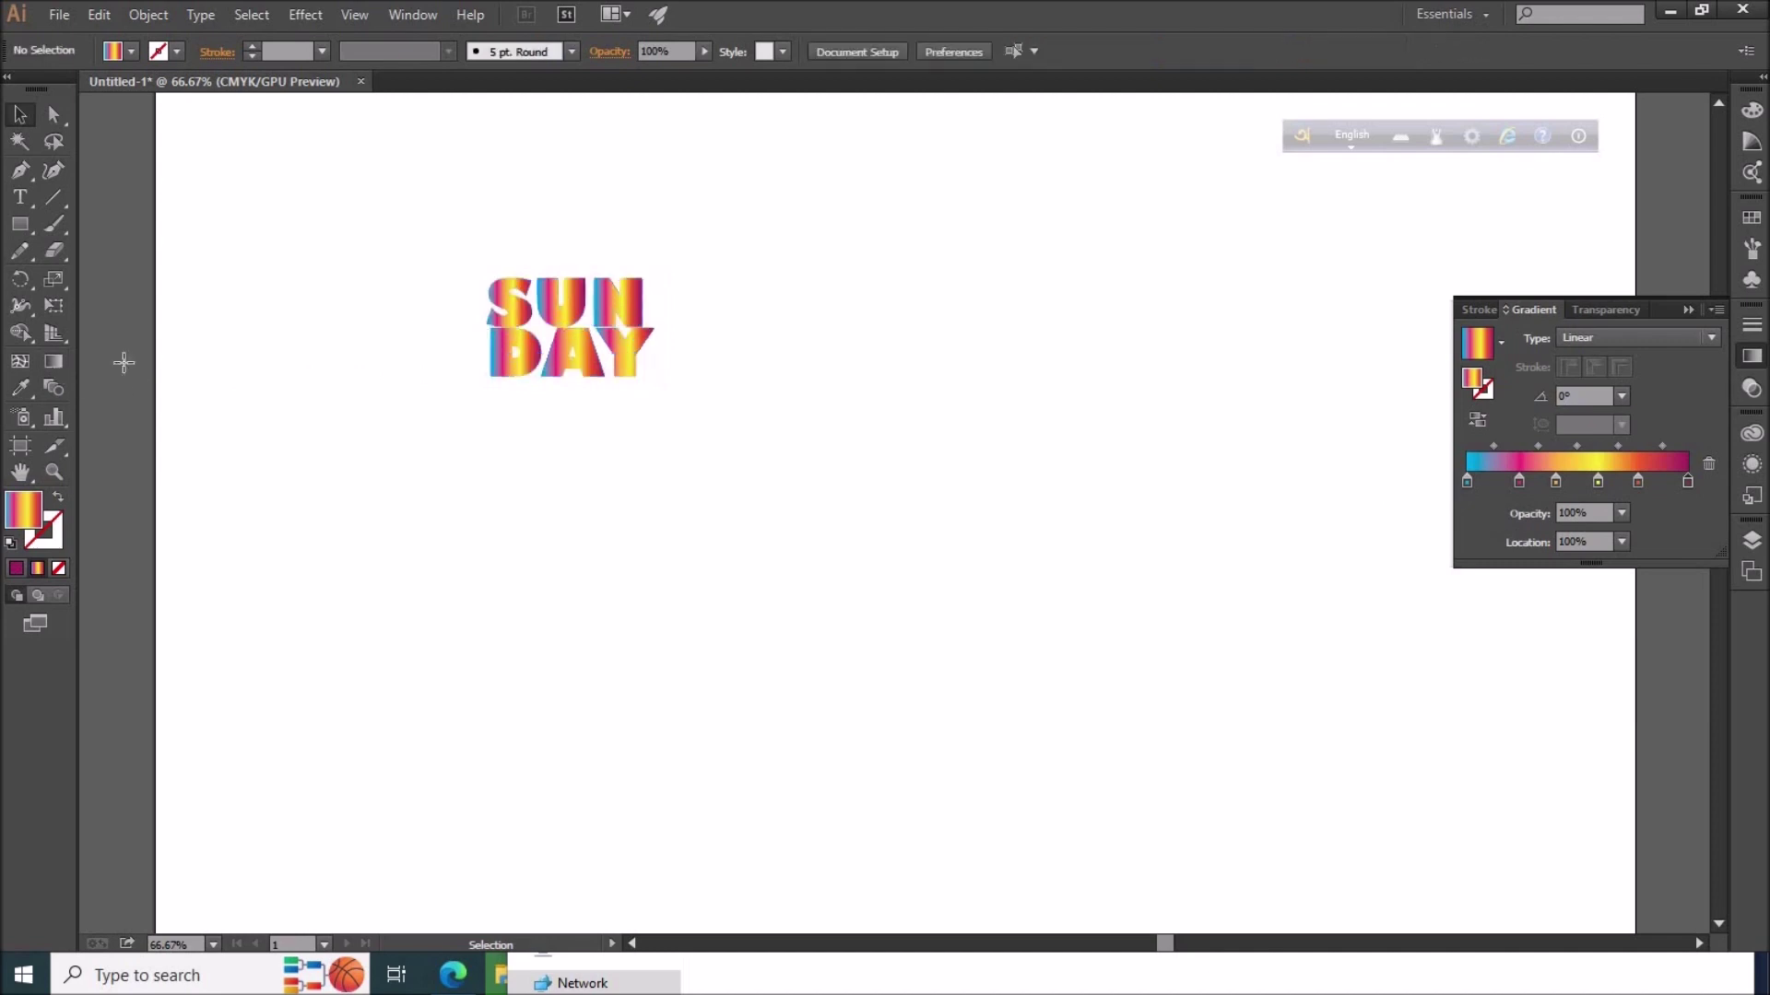
# - Drag the gradient across SUNDAY, cyan on the left, until the angle reads 32.3°
pyautogui.hotkey('ctrl', 'a')
pyautogui.moveTo(415, 356); pyautogui.dragTo(861, 328)
pyautogui.moveTo(756, 267); pyautogui.dragTo(1232, 361)
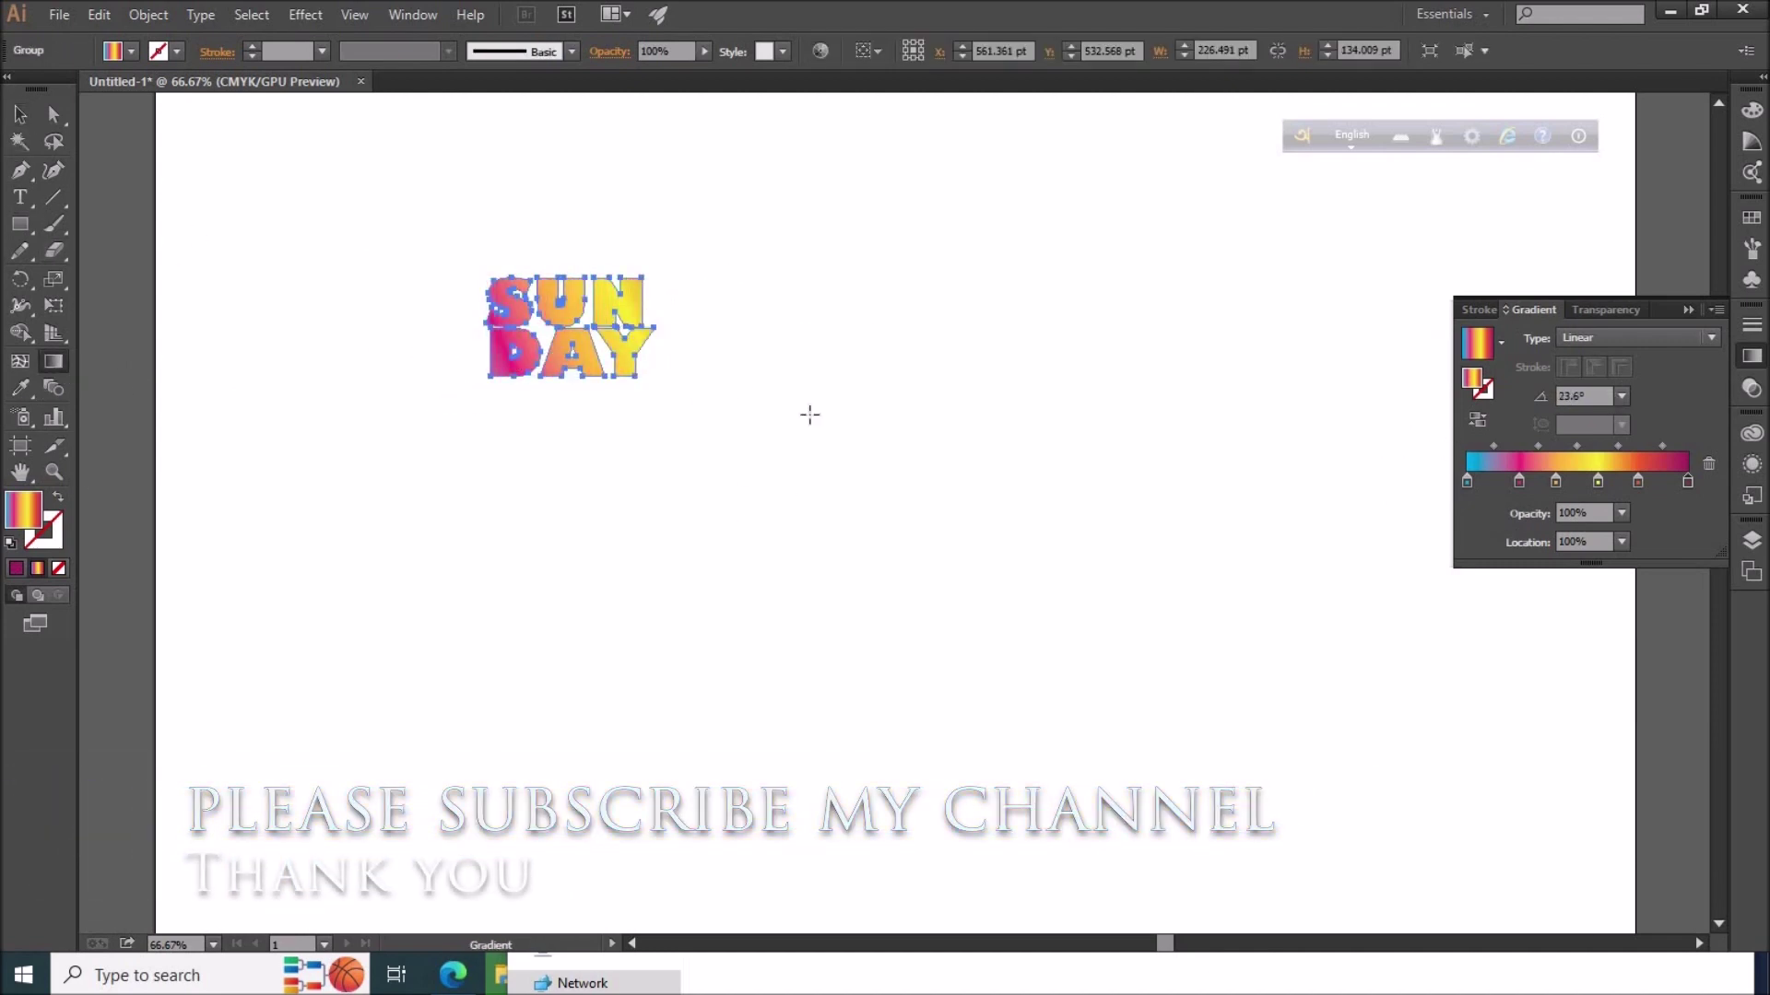
pyautogui.moveTo(489, 316); pyautogui.dragTo(676, 336)
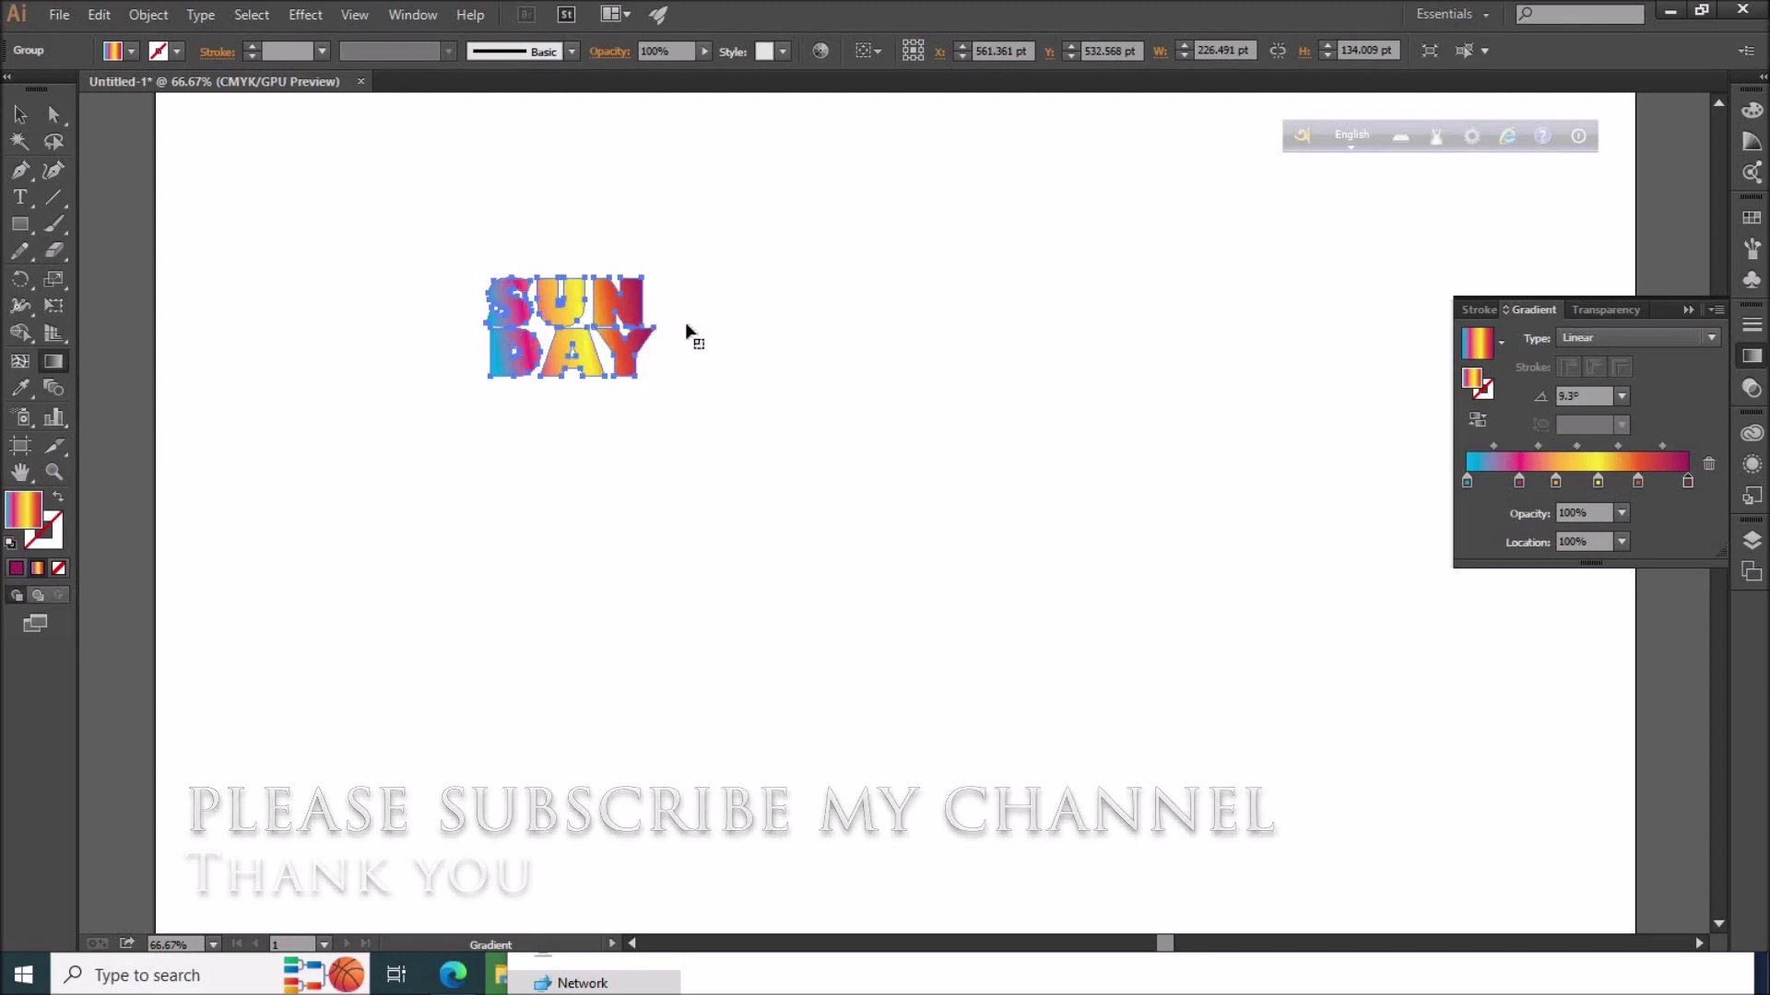
pyautogui.moveTo(679, 332); pyautogui.dragTo(510, 343)
pyautogui.moveTo(640, 320); pyautogui.dragTo(511, 359)
pyautogui.moveTo(597, 307); pyautogui.dragTo(516, 362)
# - Reselect the SUNDAY group and drag a copy out to the right
pyautogui.press('v')
pyautogui.click(361, 258)
pyautogui.click(581, 376)
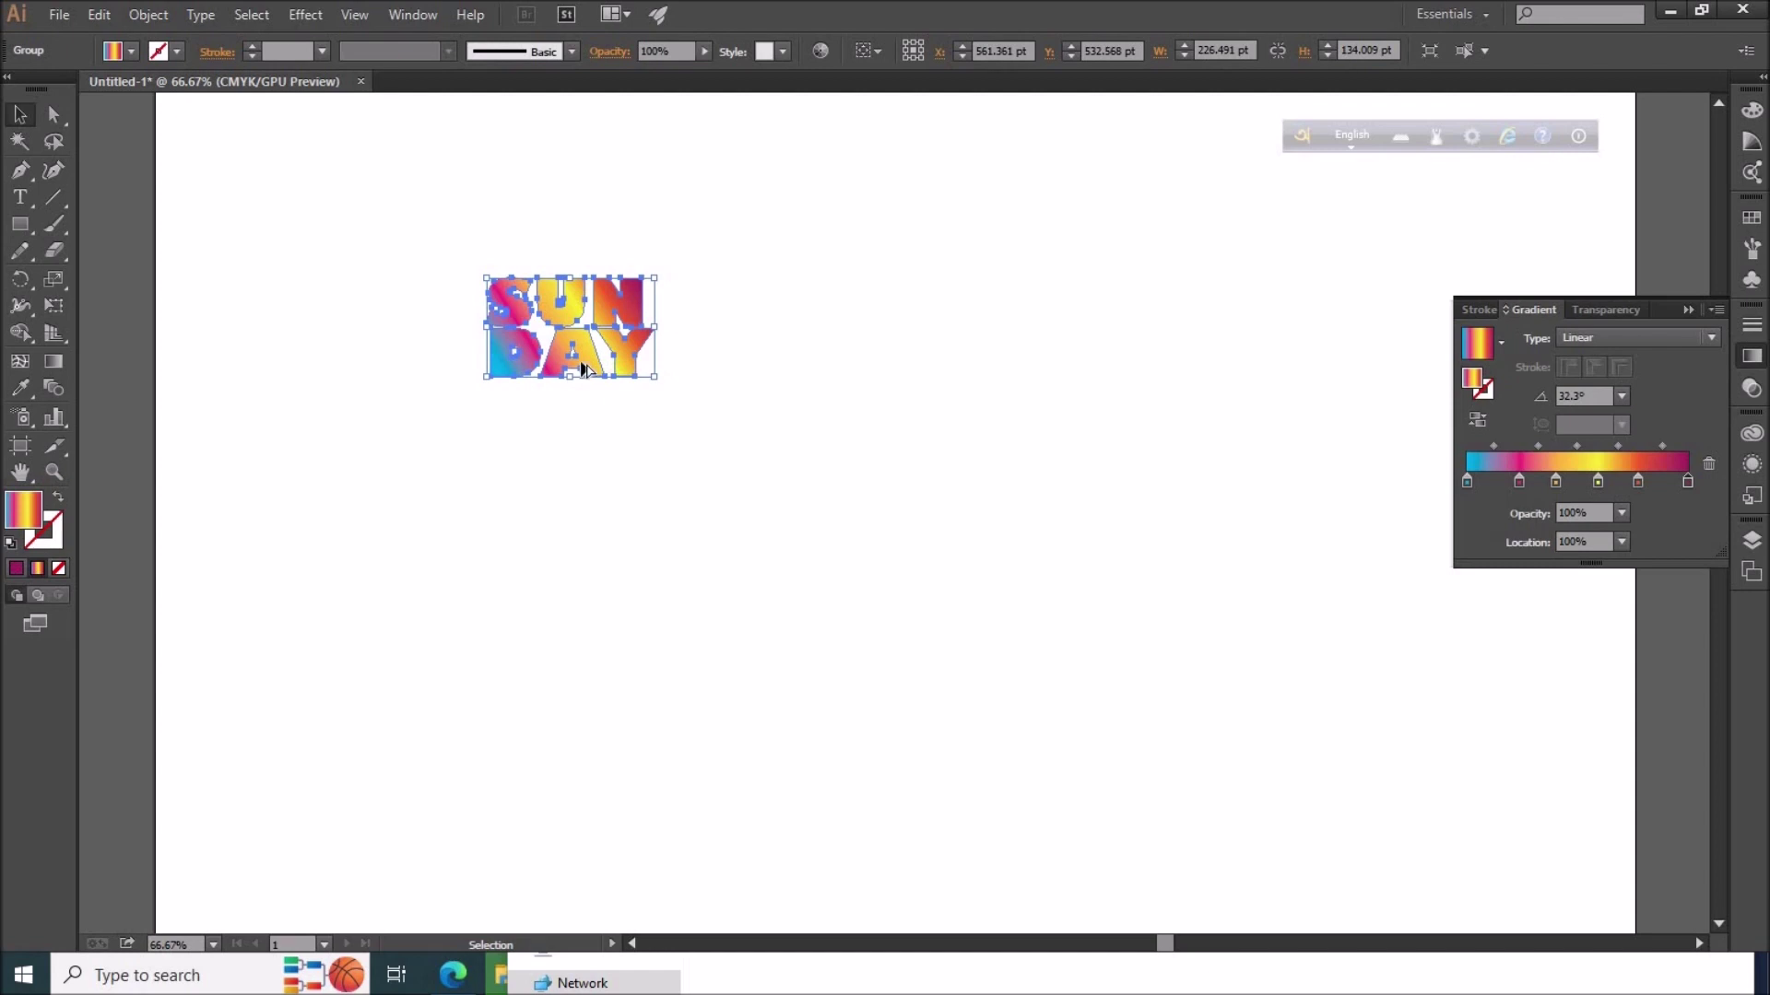
pyautogui.moveTo(641, 372); pyautogui.dragTo(1390, 396)
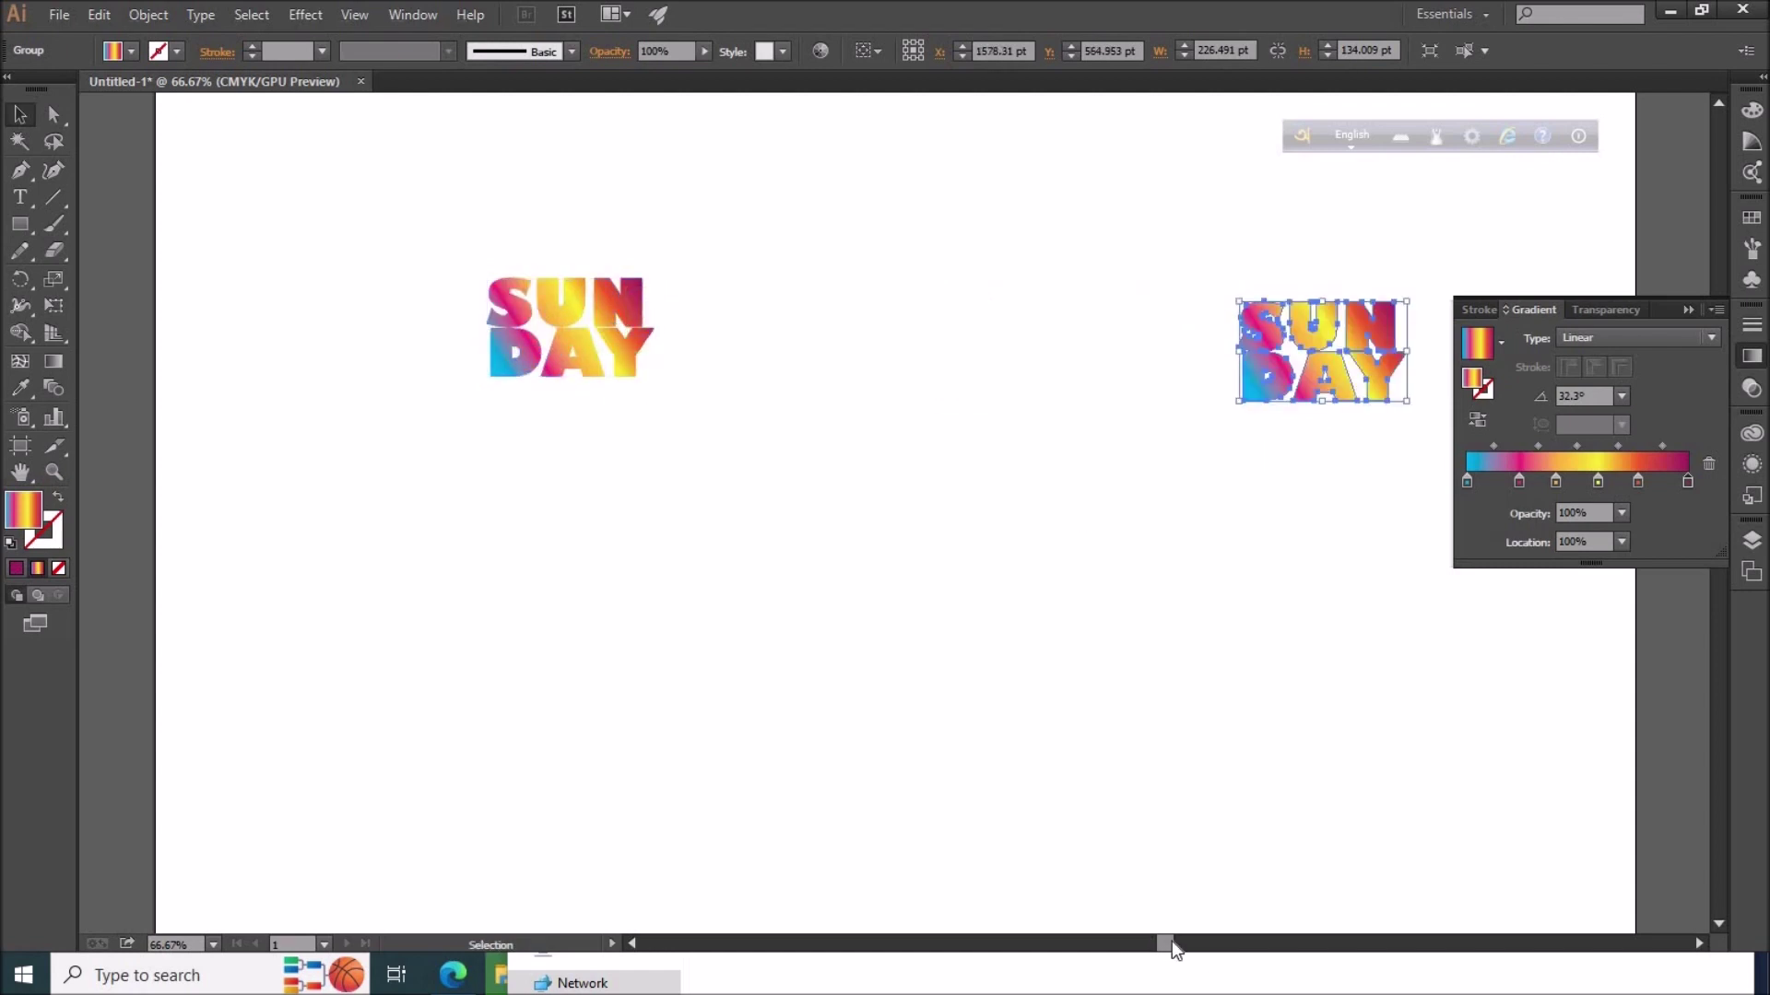
# - Try blending the two SUNDAY groups, then undo the blend and remove the right copy
pyautogui.moveTo(1169, 942); pyautogui.dragTo(1186, 942)
pyautogui.moveTo(1258, 511); pyautogui.dragTo(174, 209)
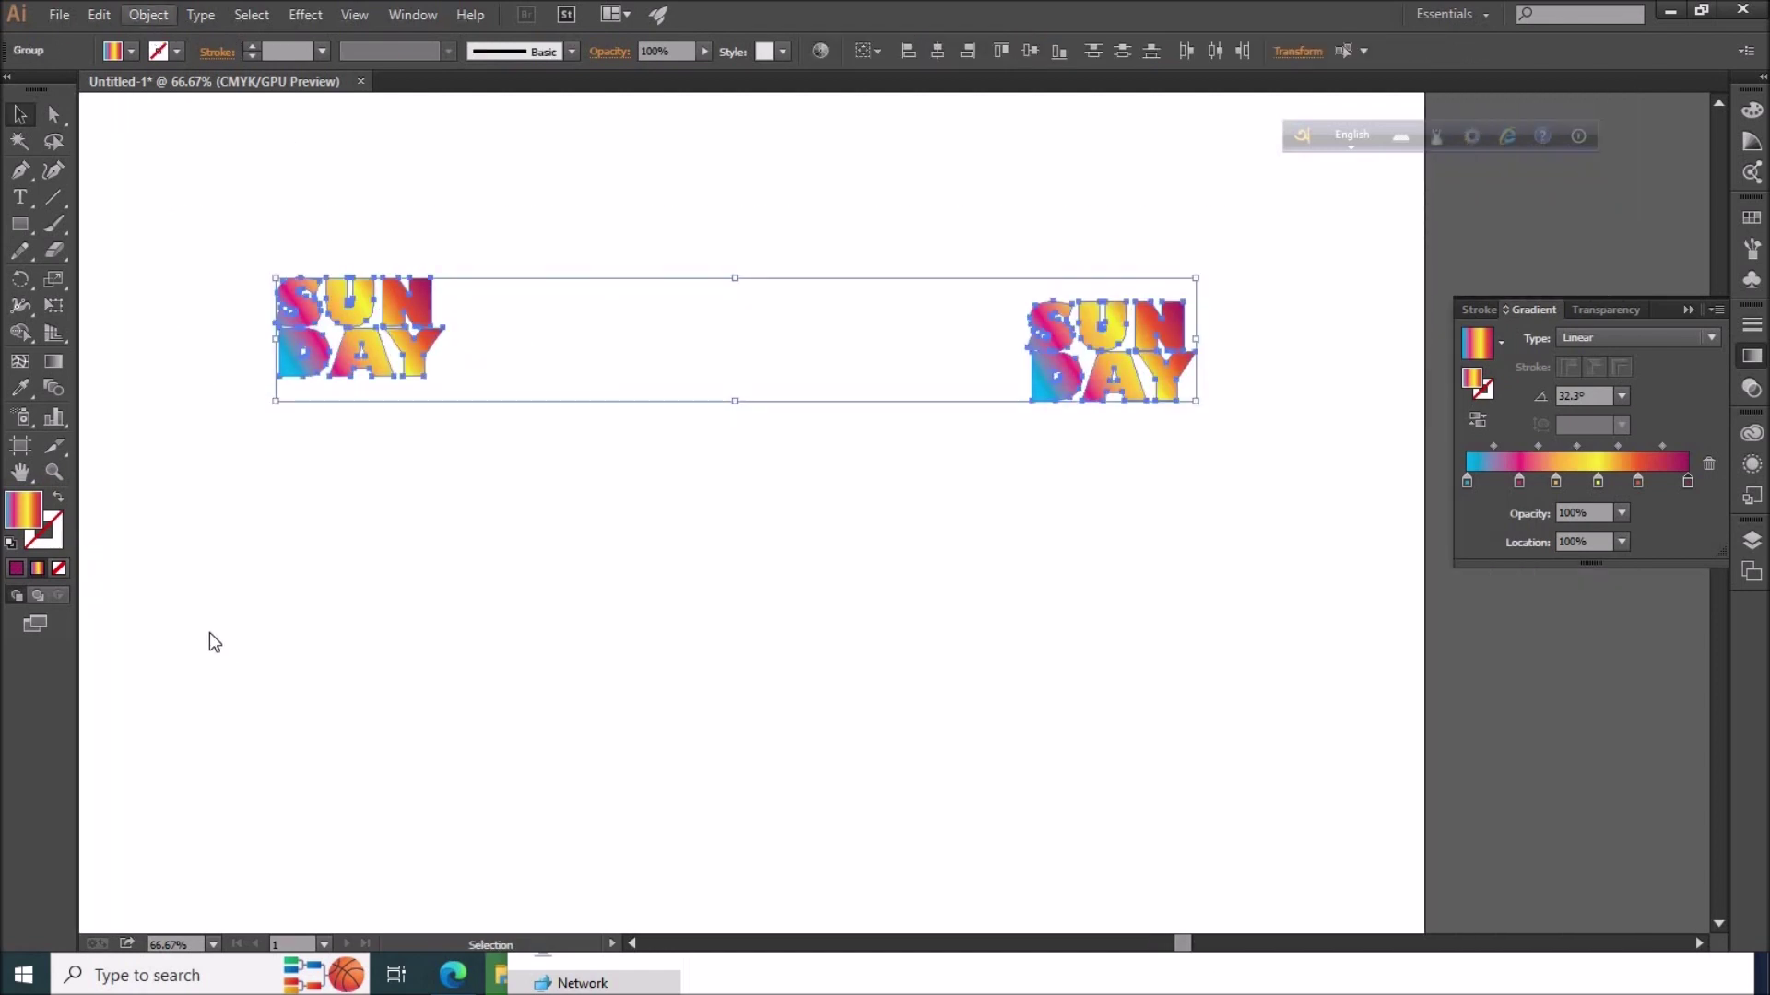
pyautogui.click(530, 529)
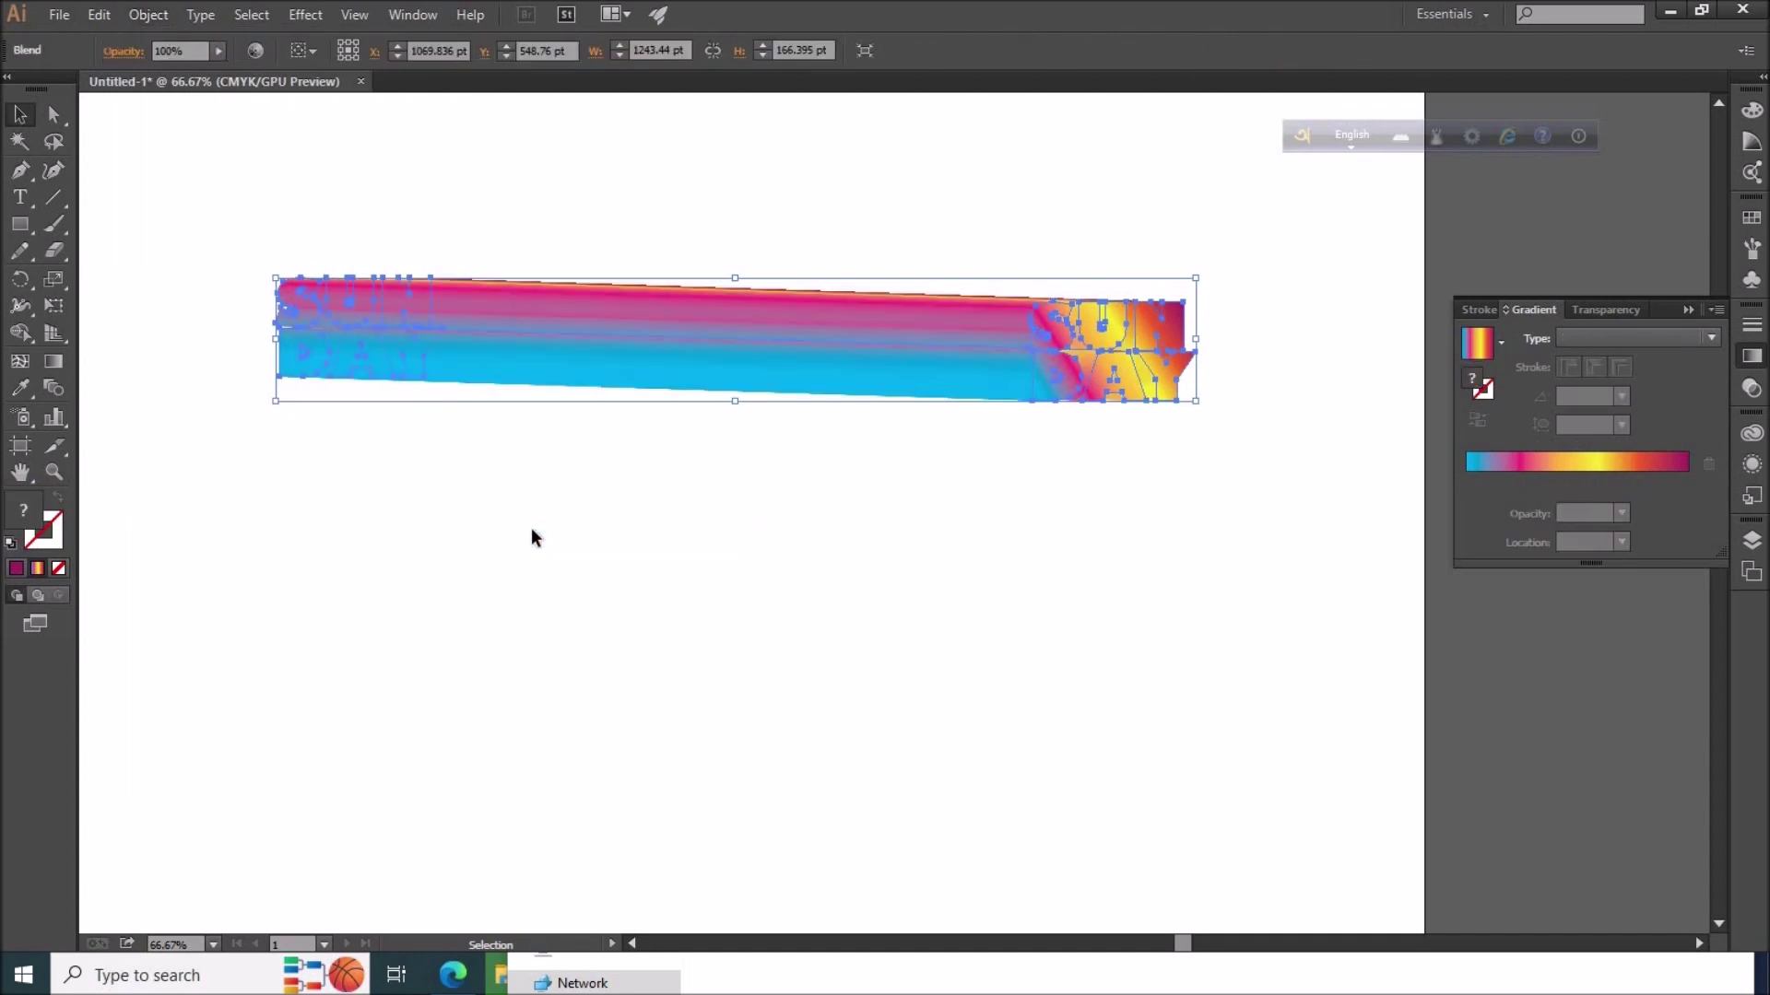
pyautogui.hotkey('ctrl', 'z')
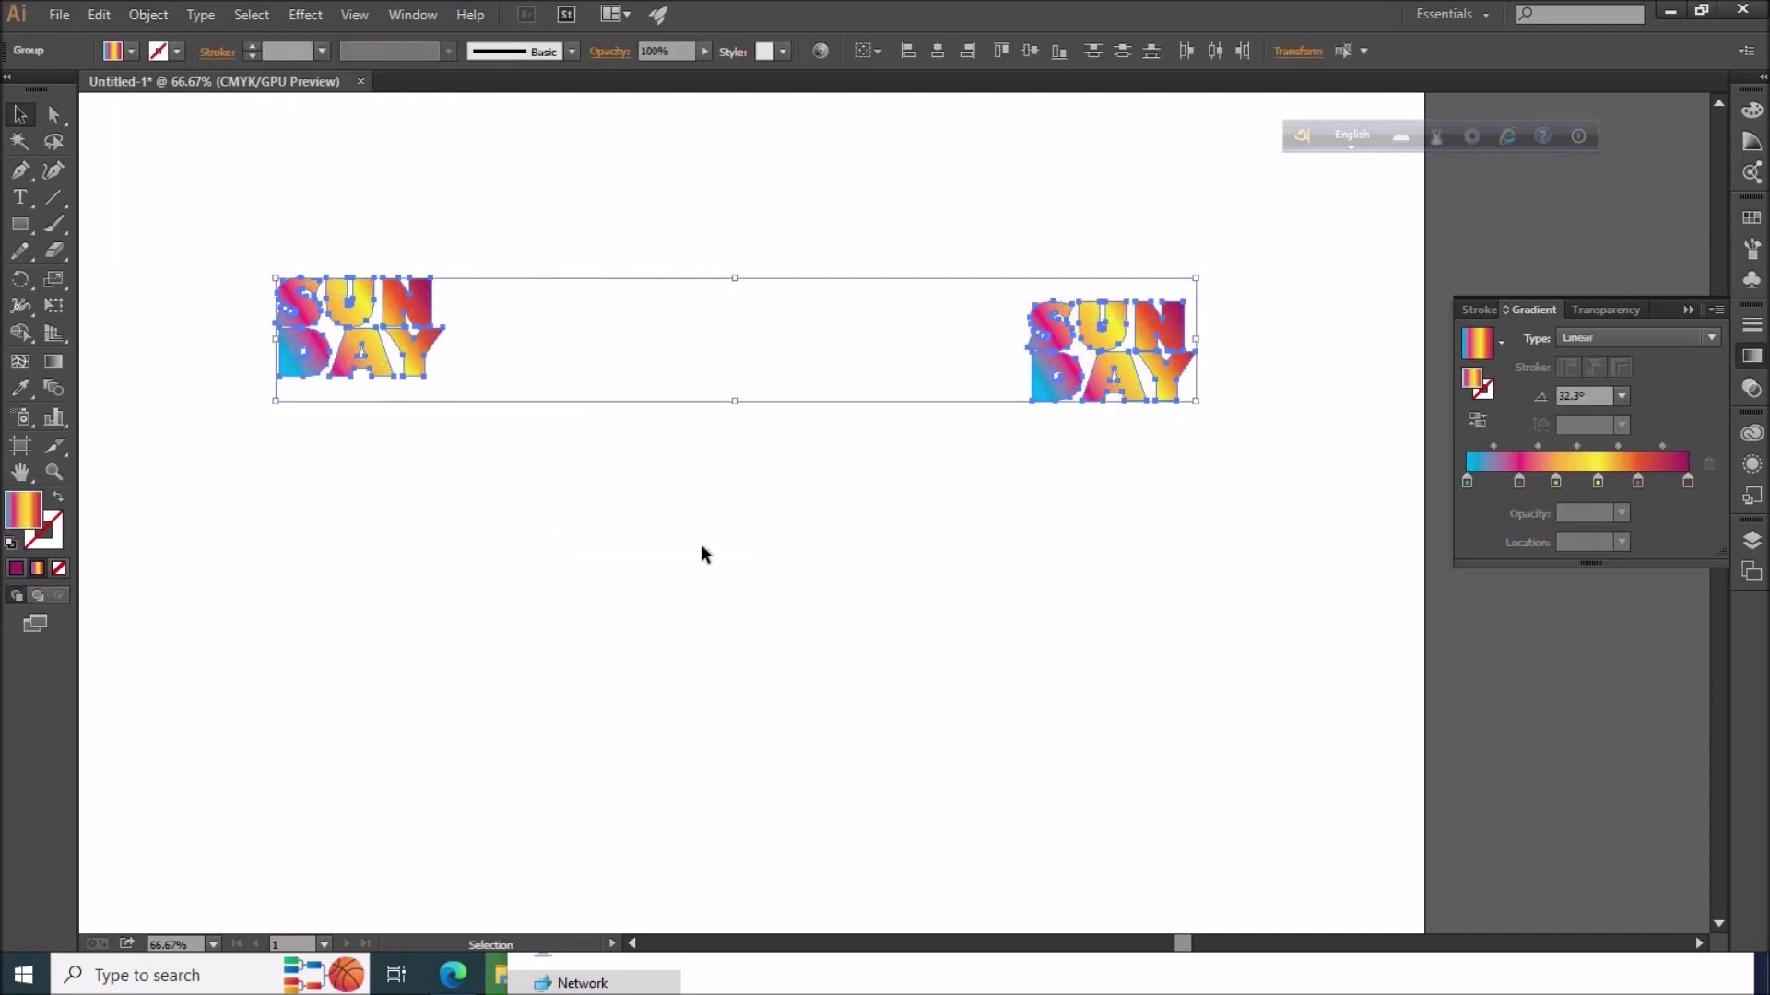
pyautogui.hotkey('ctrl', 'z')
# - Place a level copy of SUNDAY to the right and blend the two copies
pyautogui.moveTo(381, 358); pyautogui.dragTo(1197, 375)
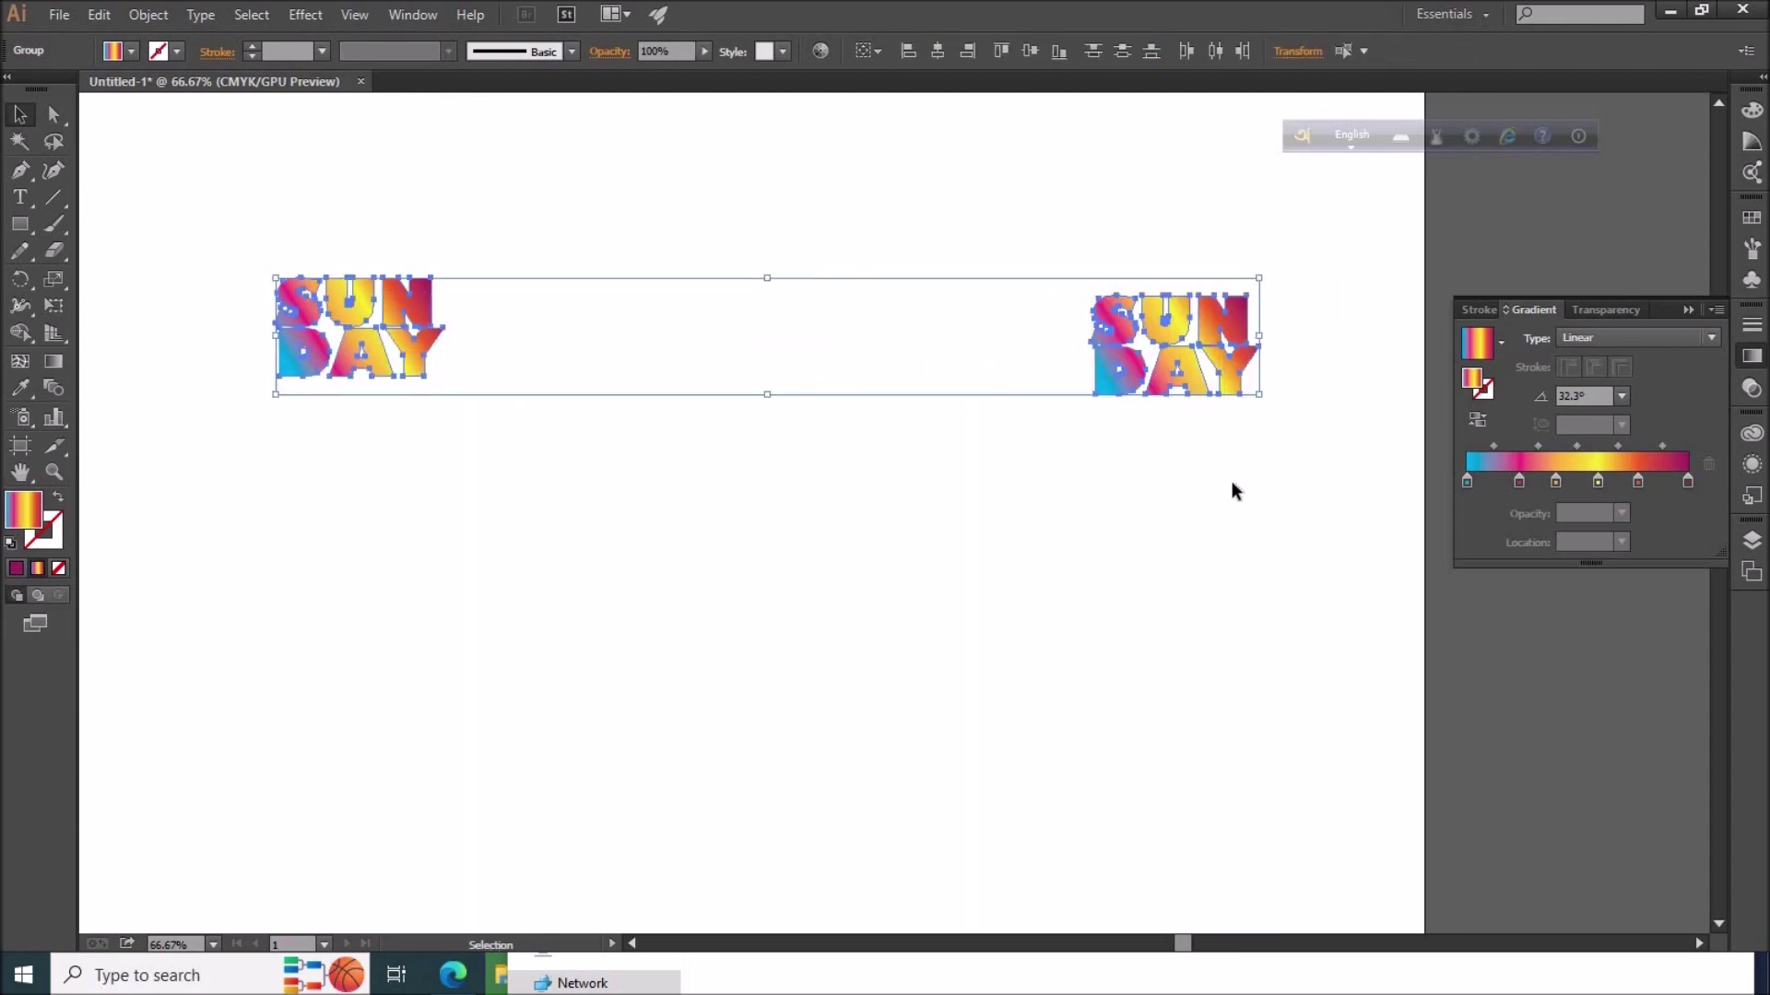
pyautogui.moveTo(1186, 380); pyautogui.dragTo(1186, 362)
pyautogui.hotkey('ctrl', 'a')
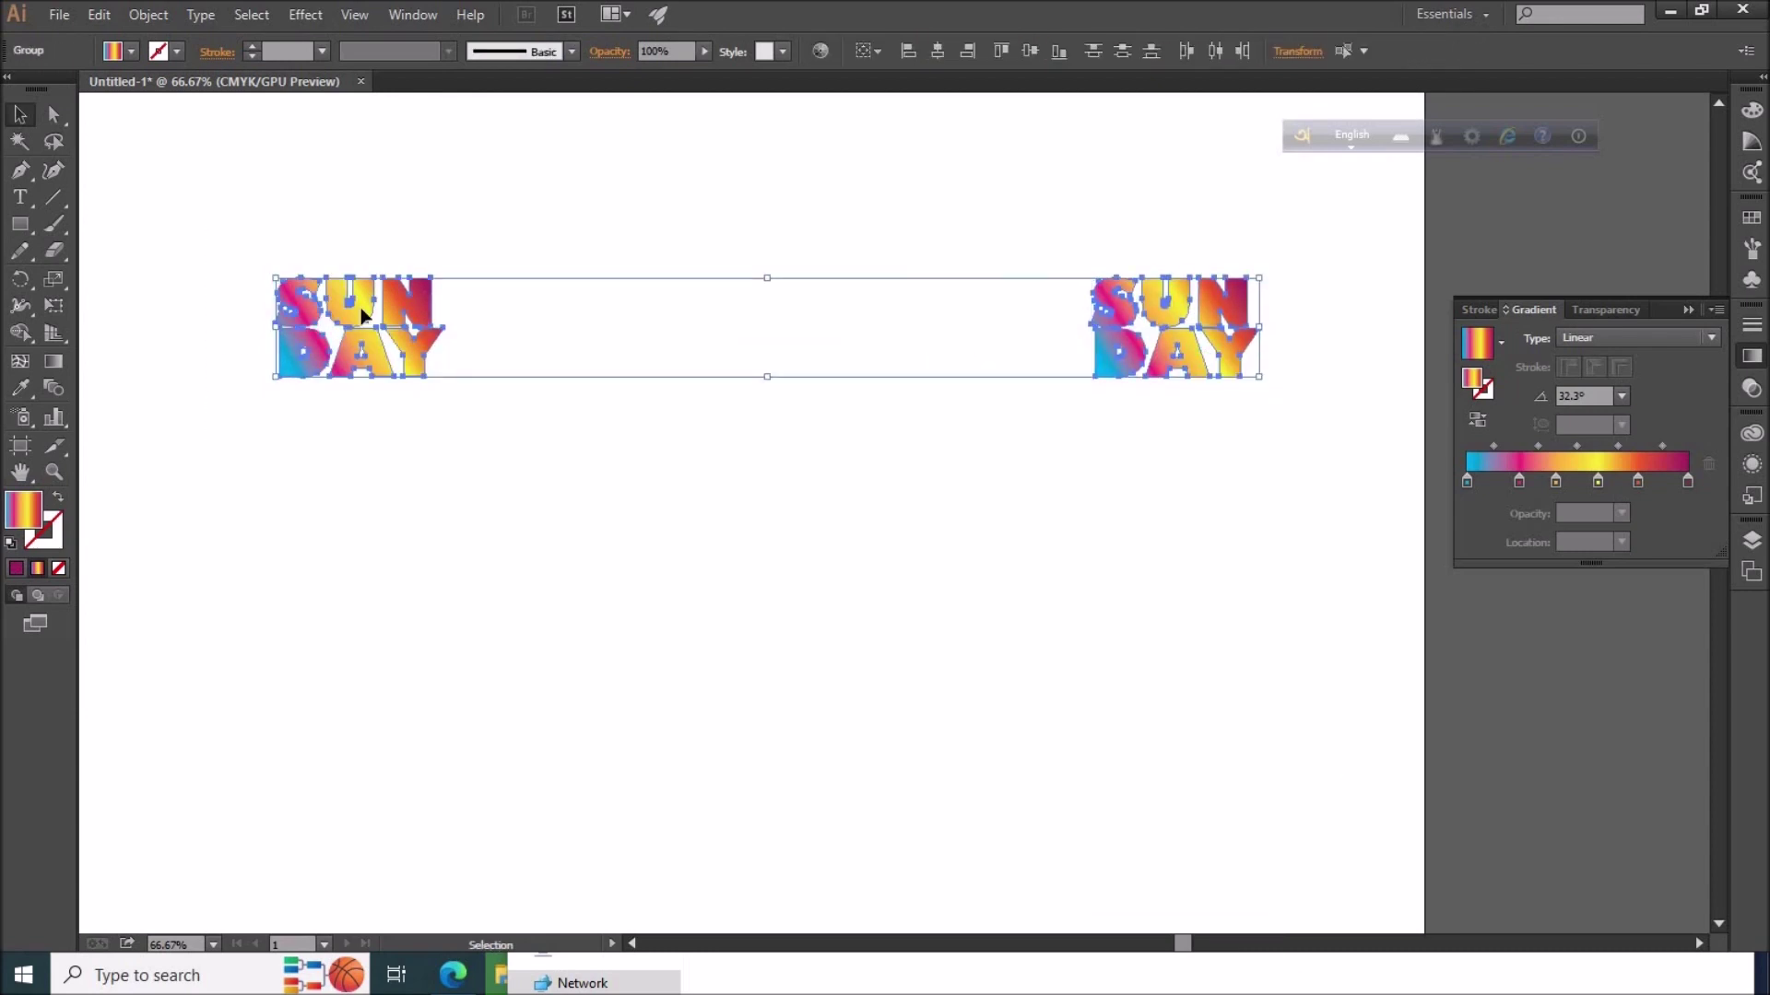
pyautogui.click(144, 15)
pyautogui.click(470, 544)
pyautogui.click(776, 611)
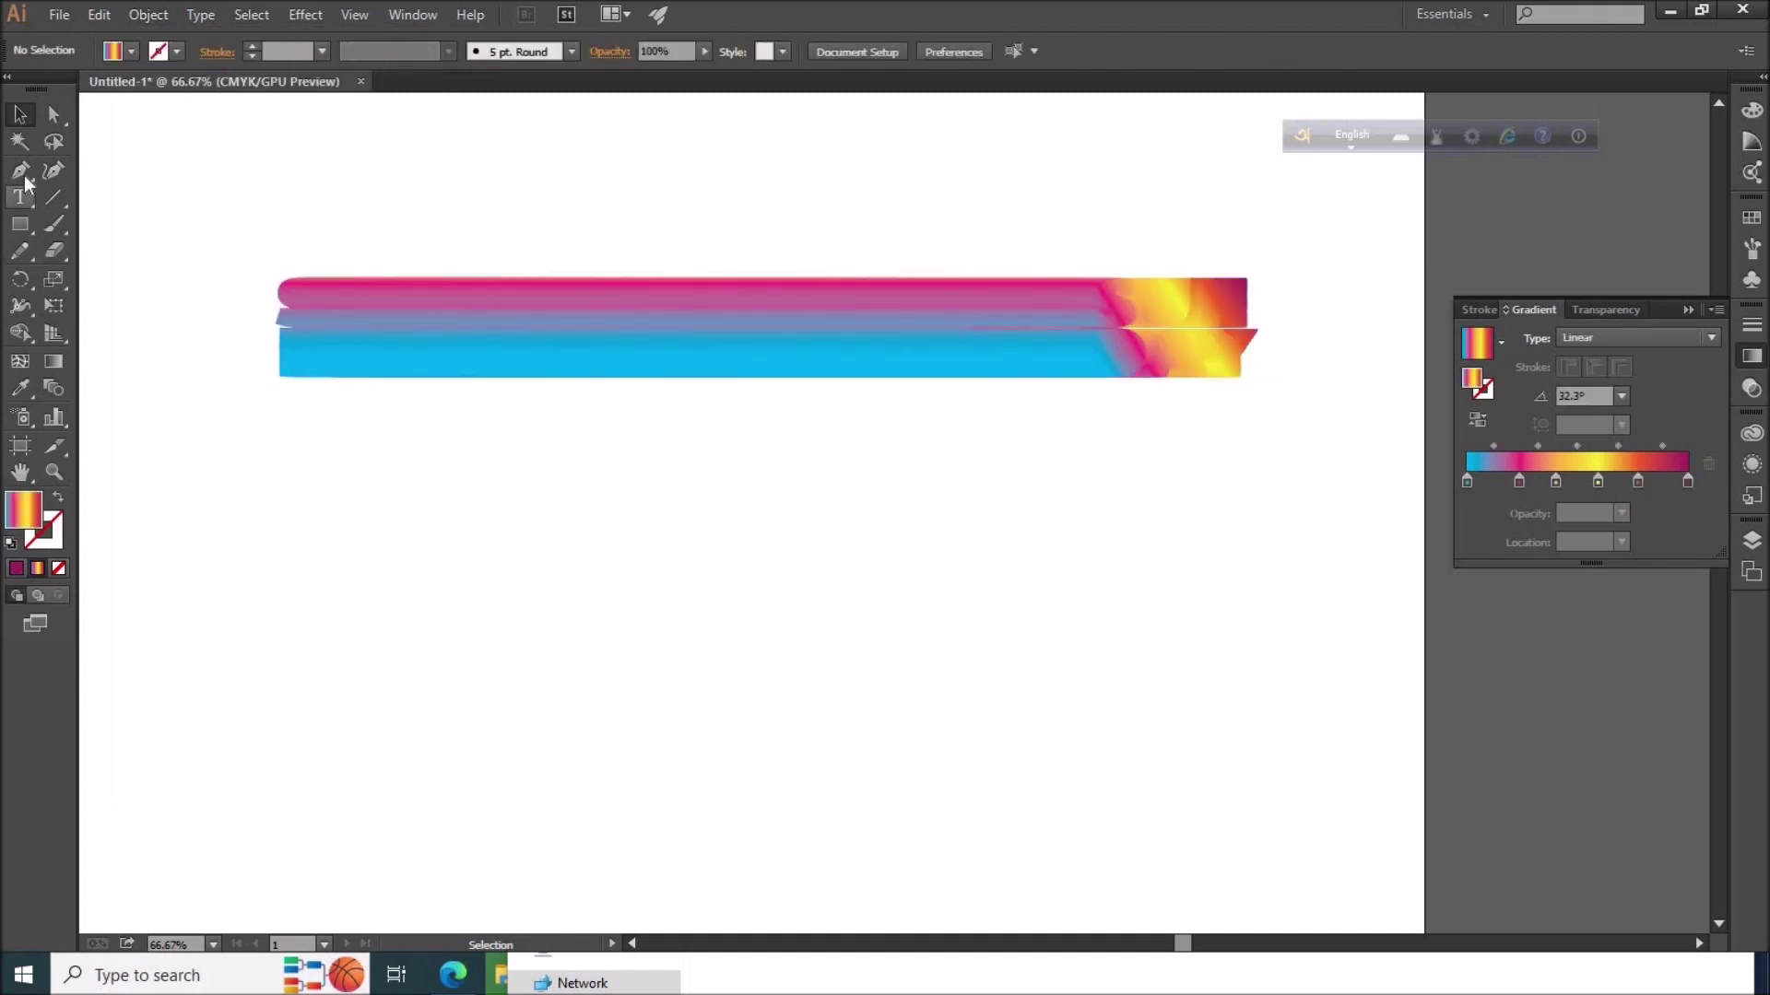
pyautogui.scroll(-3, 839, 715)
# - Draw a looping Pen path from below the band, arcing around and sweeping back up toward it
pyautogui.scroll(-2, 792, 717)
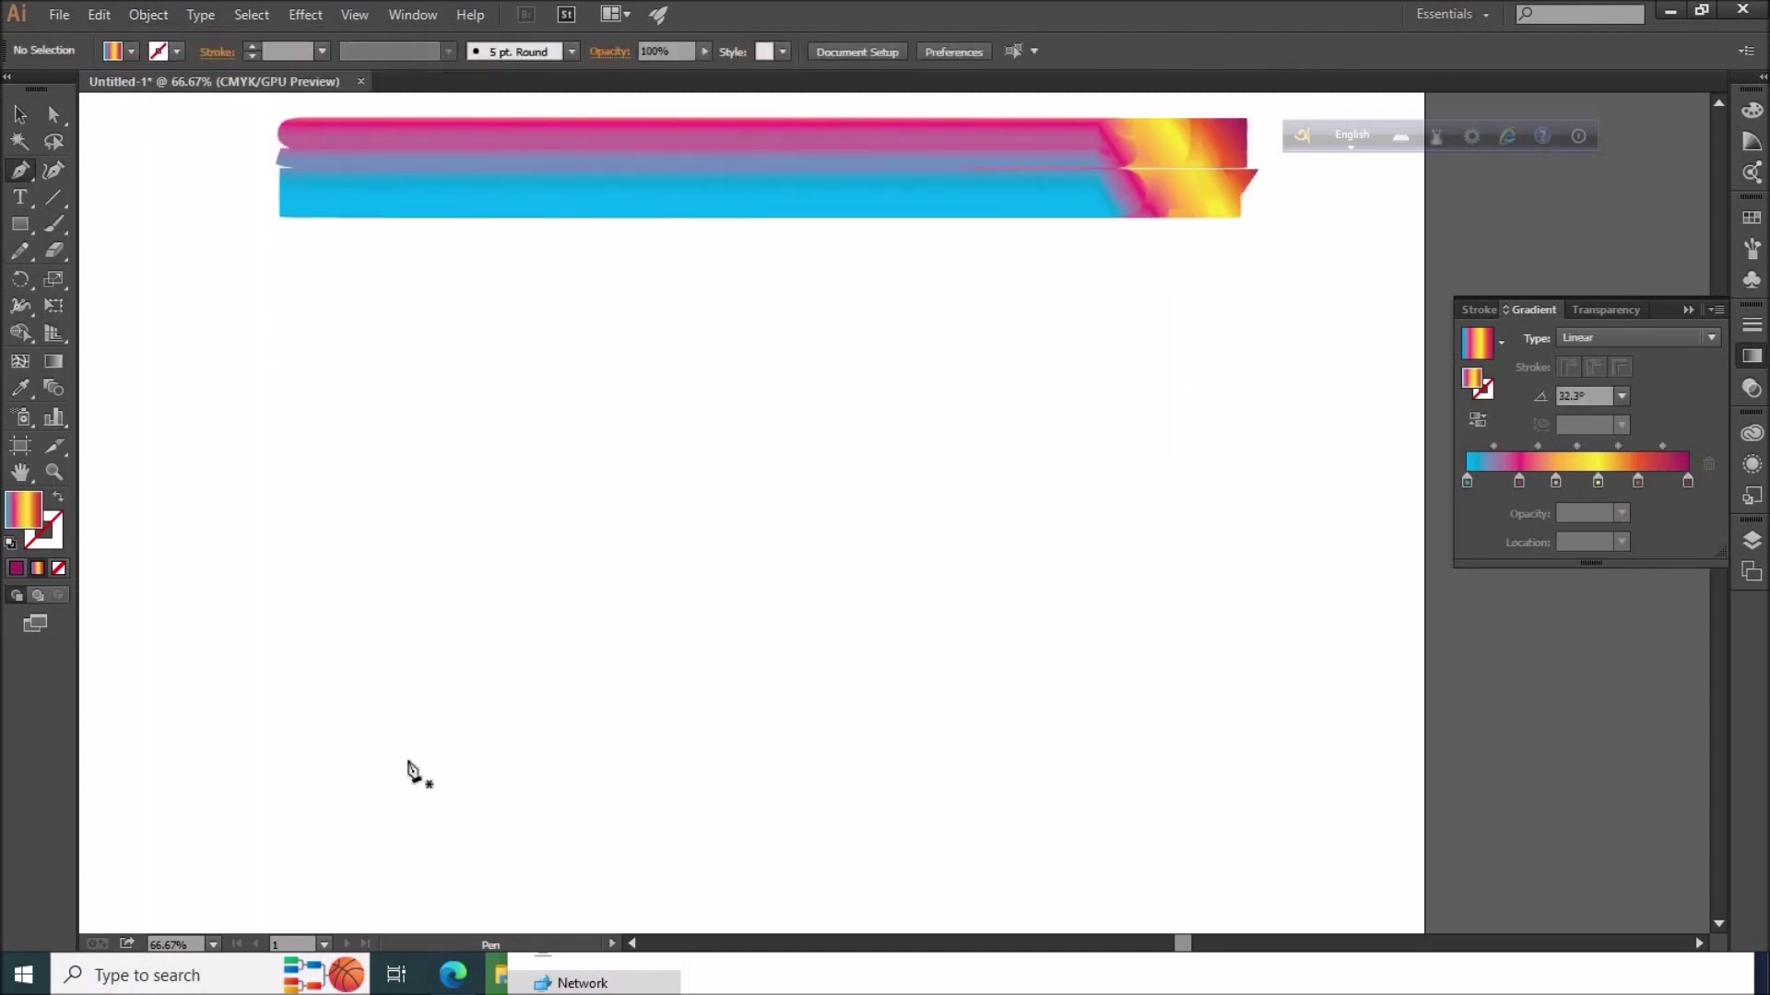
pyautogui.click(409, 774)
pyautogui.moveTo(940, 362); pyautogui.dragTo(1029, 343)
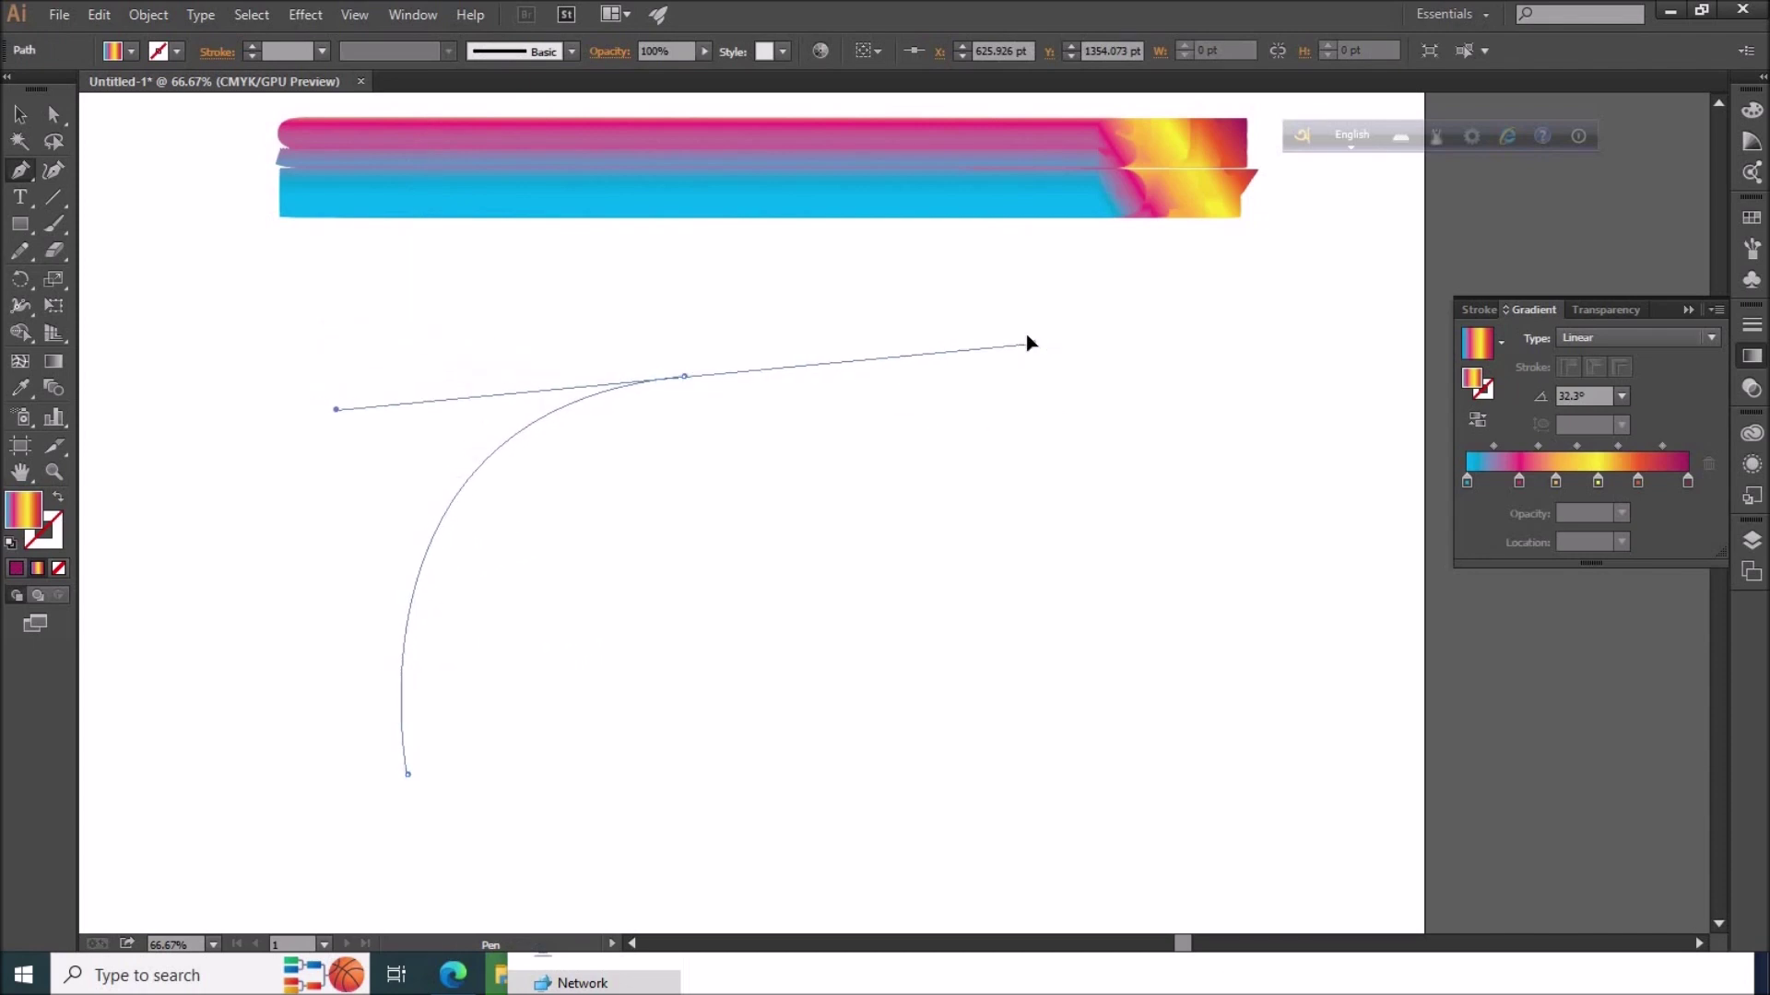
pyautogui.moveTo(1030, 343); pyautogui.dragTo(1027, 335)
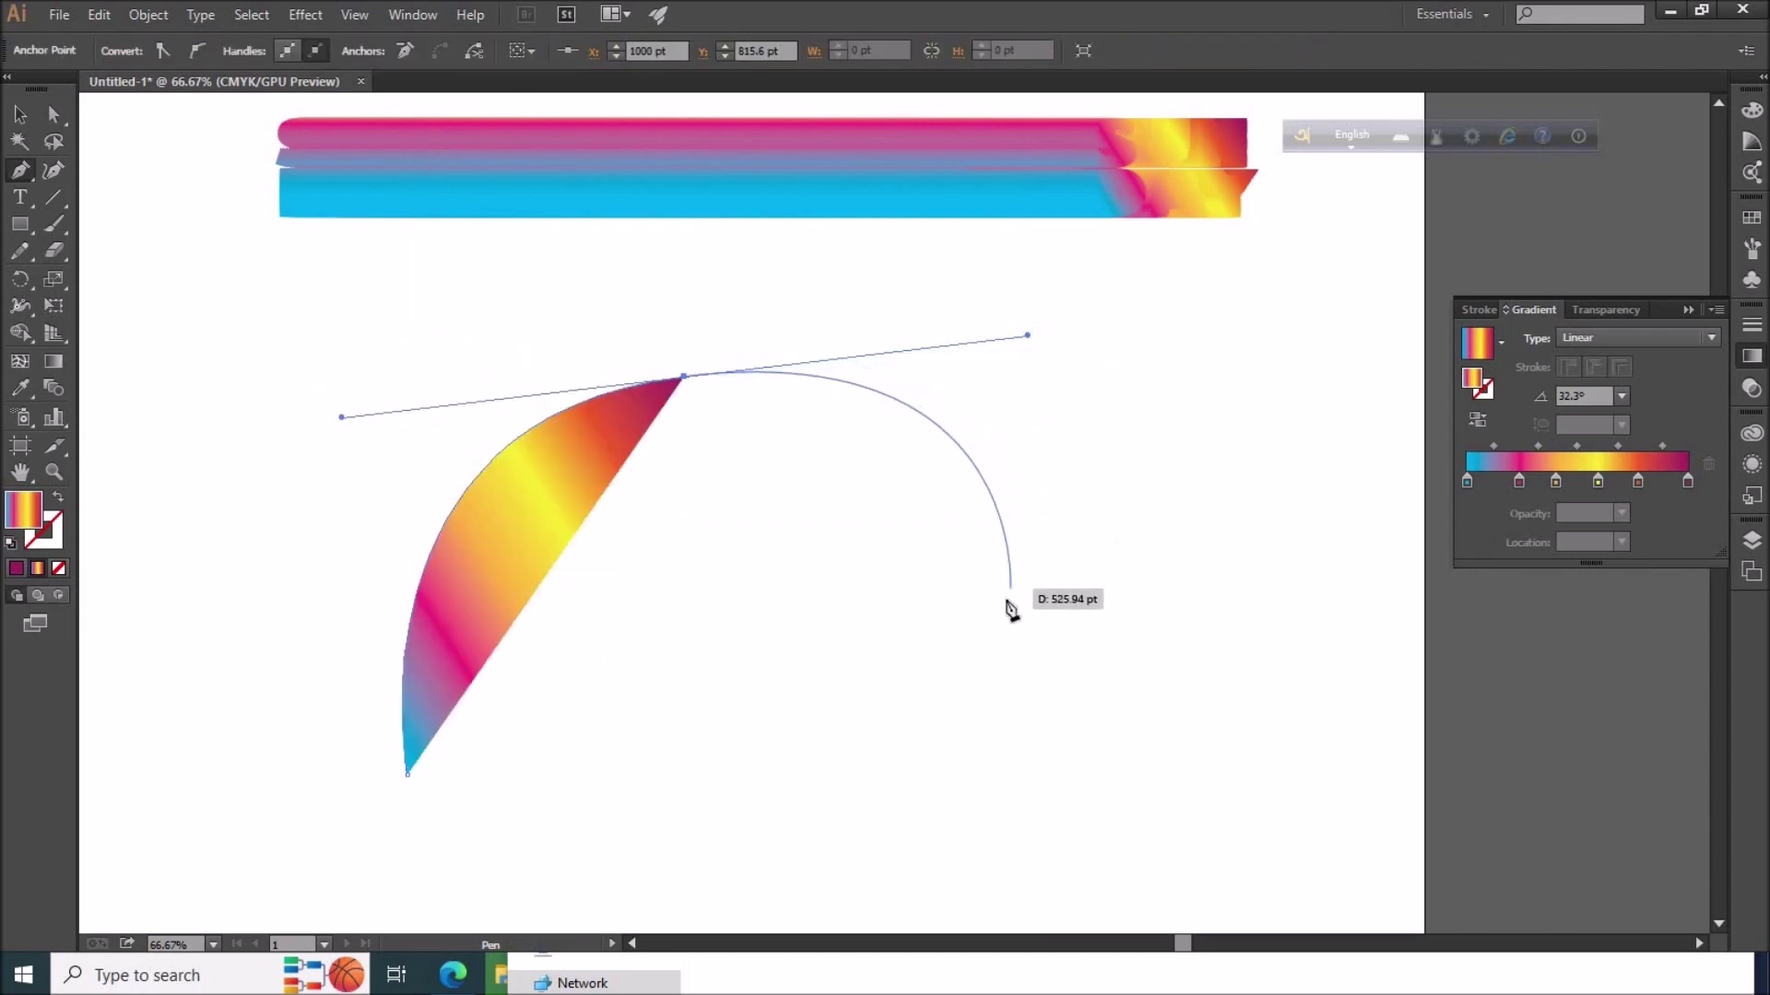
pyautogui.click(1007, 600)
pyautogui.moveTo(772, 737)
pyautogui.mouseDown()
pyautogui.moveTo(473, 527)
pyautogui.moveTo(600, 668)
pyautogui.mouseUp()
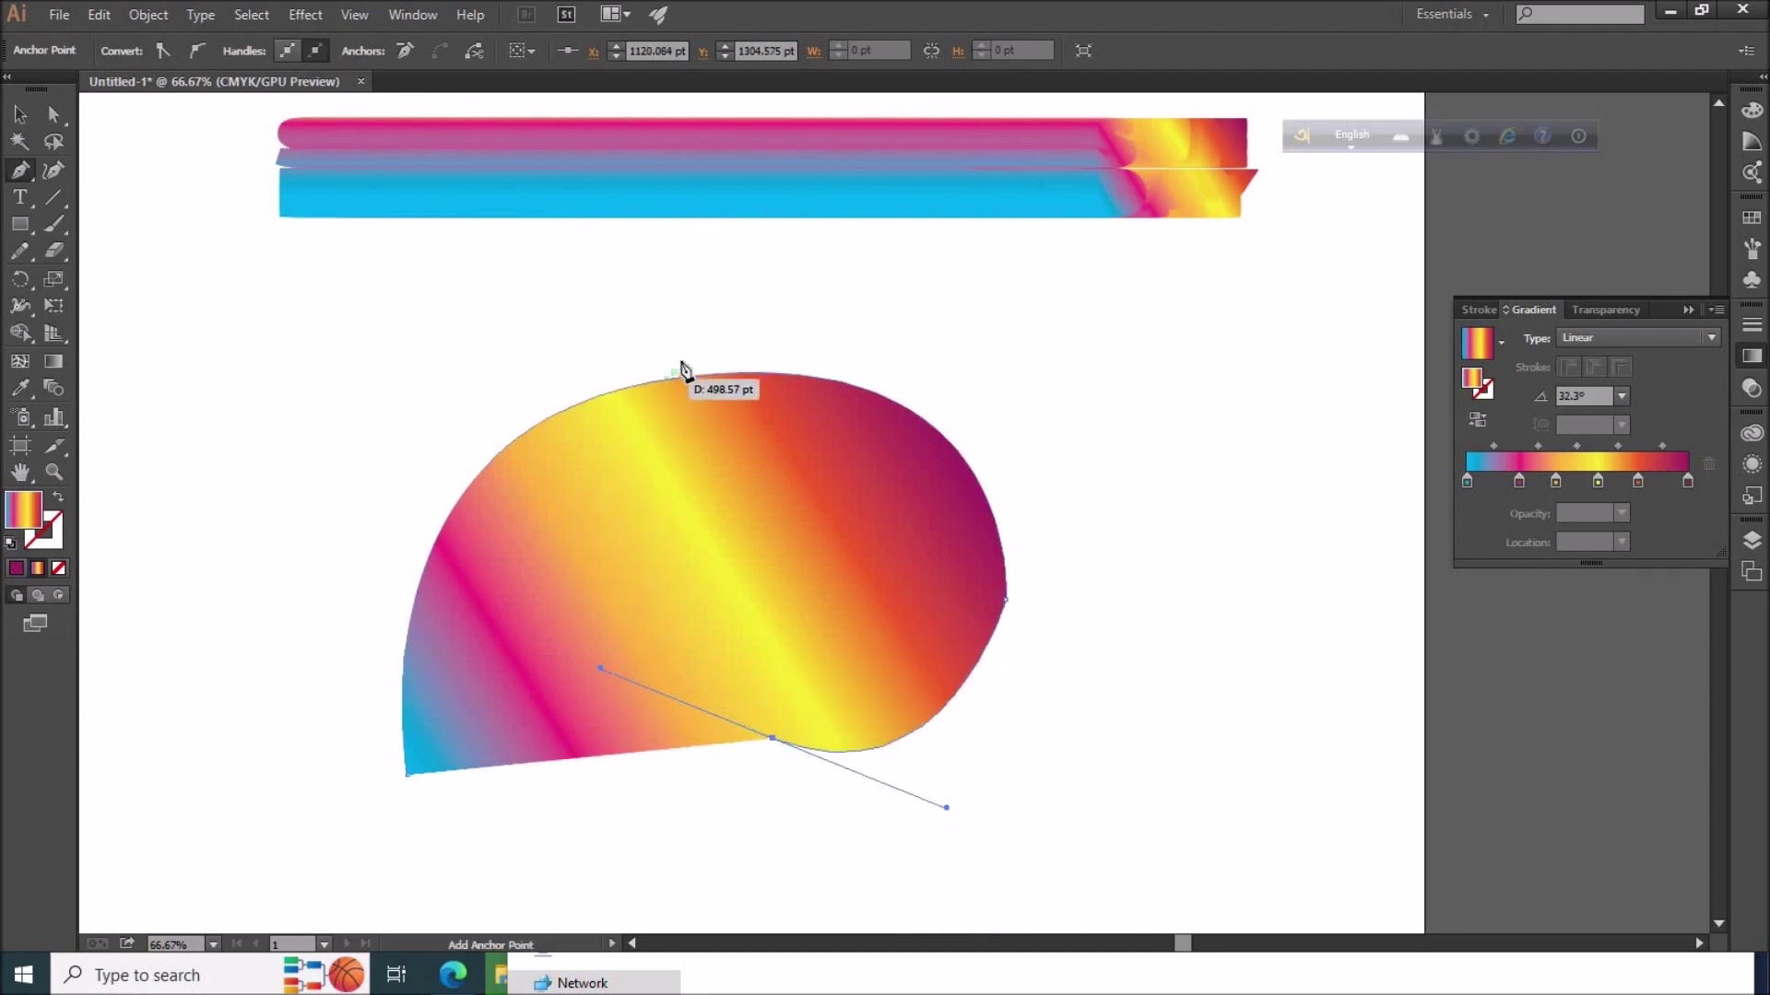
pyautogui.moveTo(650, 283)
pyautogui.mouseDown()
pyautogui.moveTo(810, 167)
pyautogui.moveTo(779, 125)
pyautogui.mouseUp()
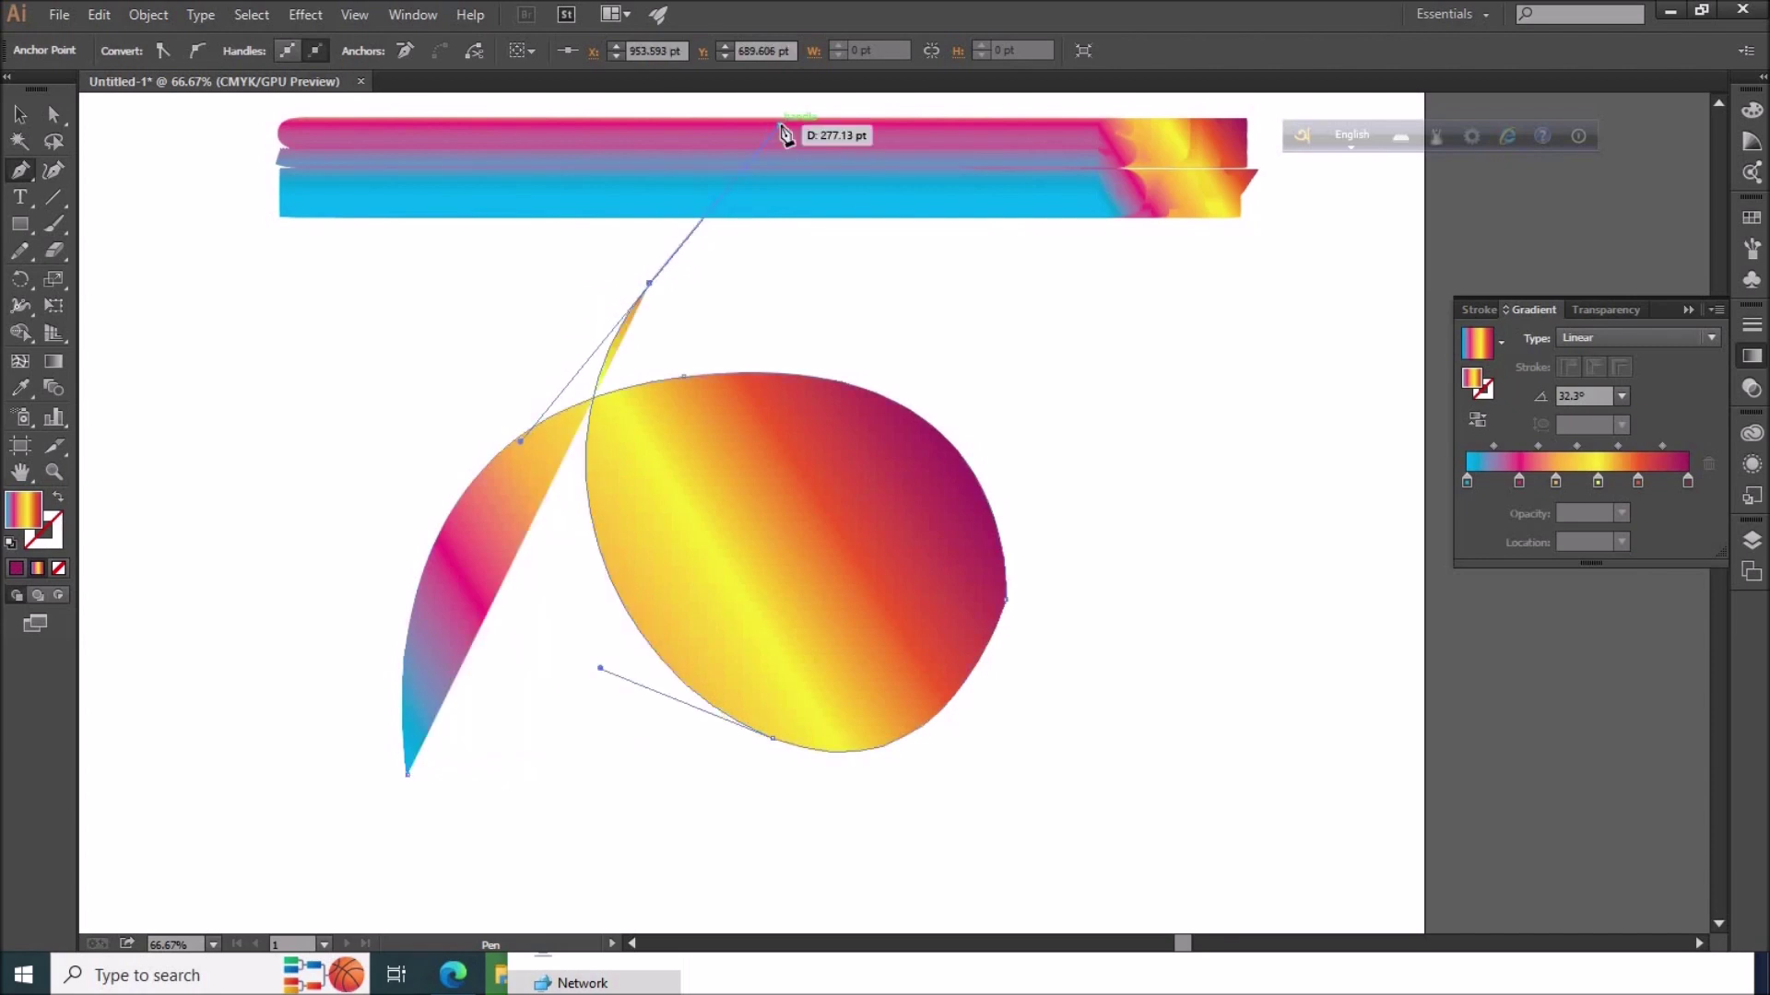
pyautogui.click(22, 114)
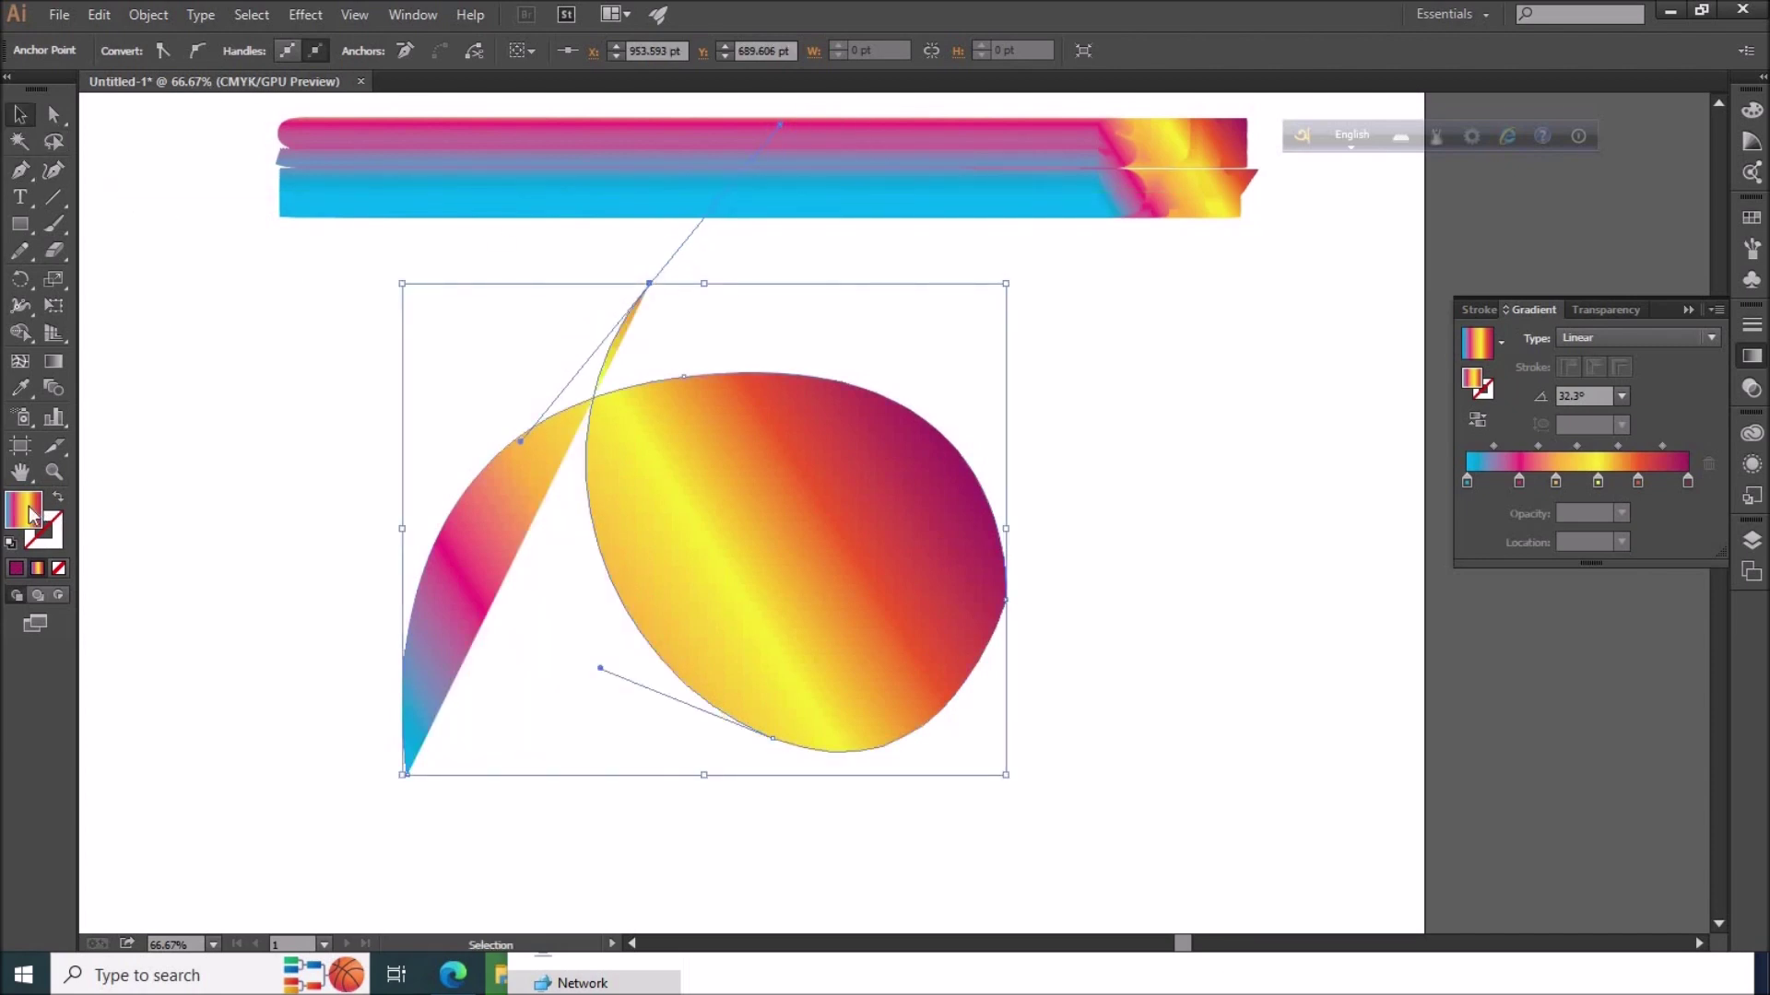
# - Set the swirl's fill to None, give it a black stroke, and adjust its lower curve
pyautogui.click(59, 569)
pyautogui.doubleClick(58, 547)
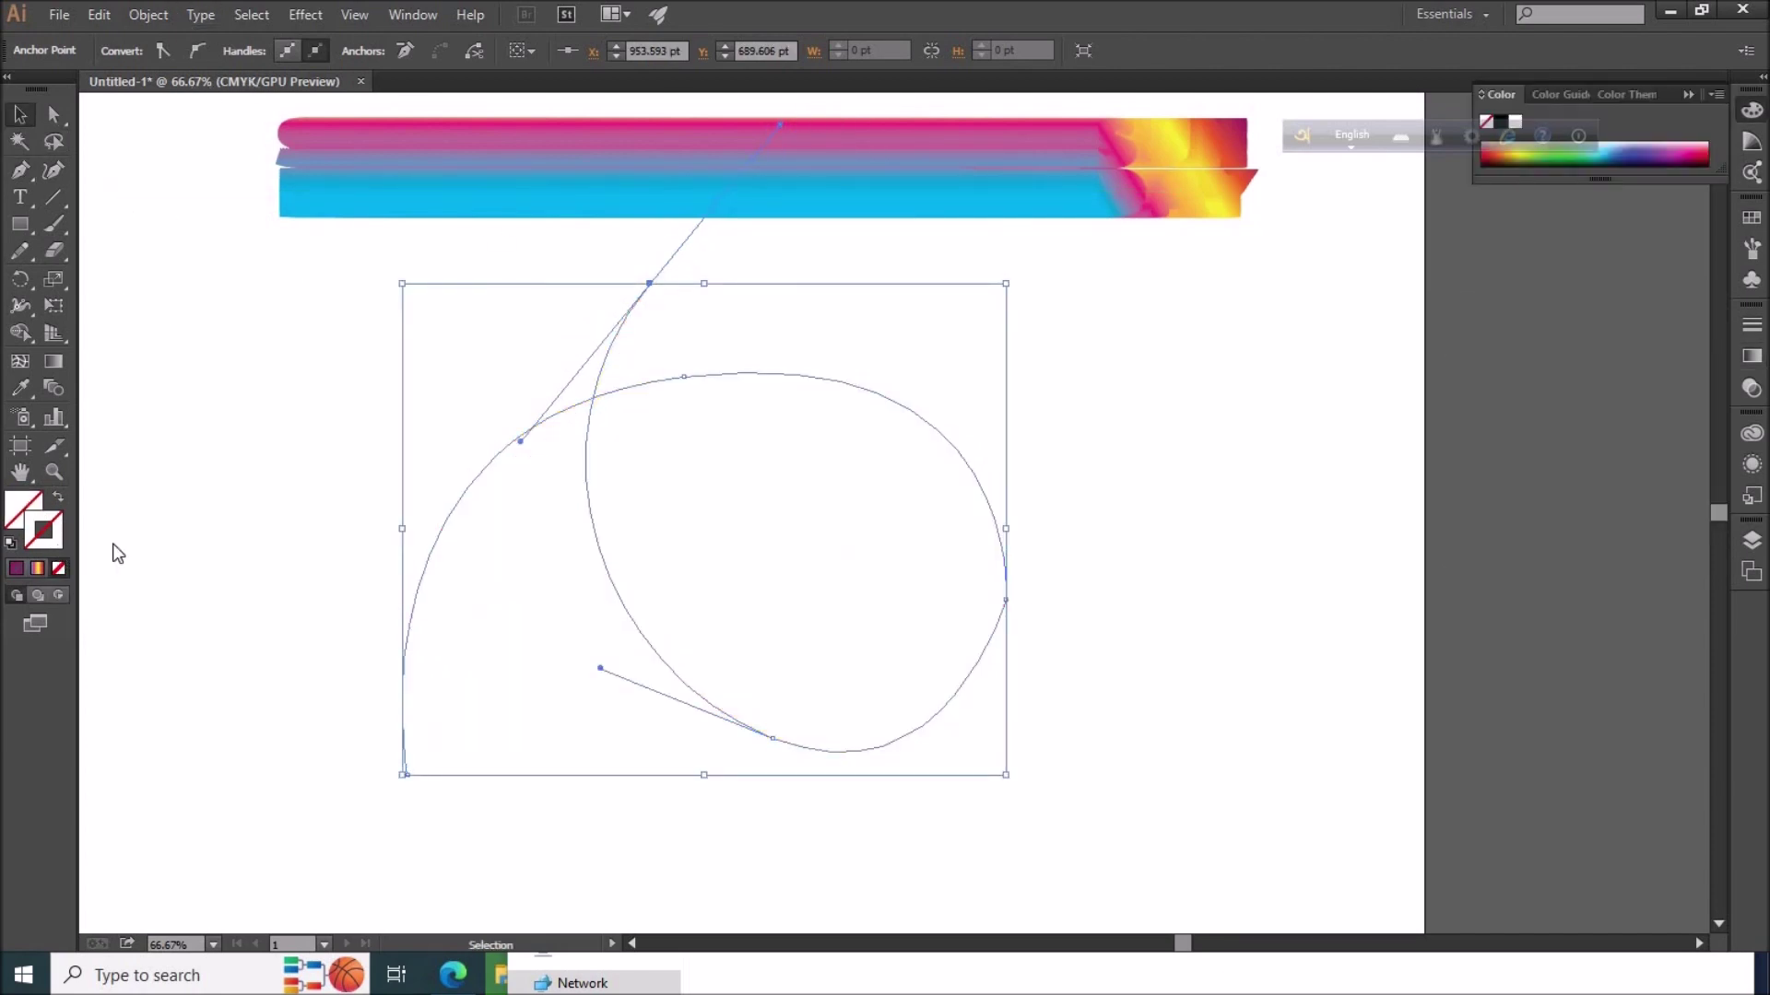
pyautogui.click(1119, 345)
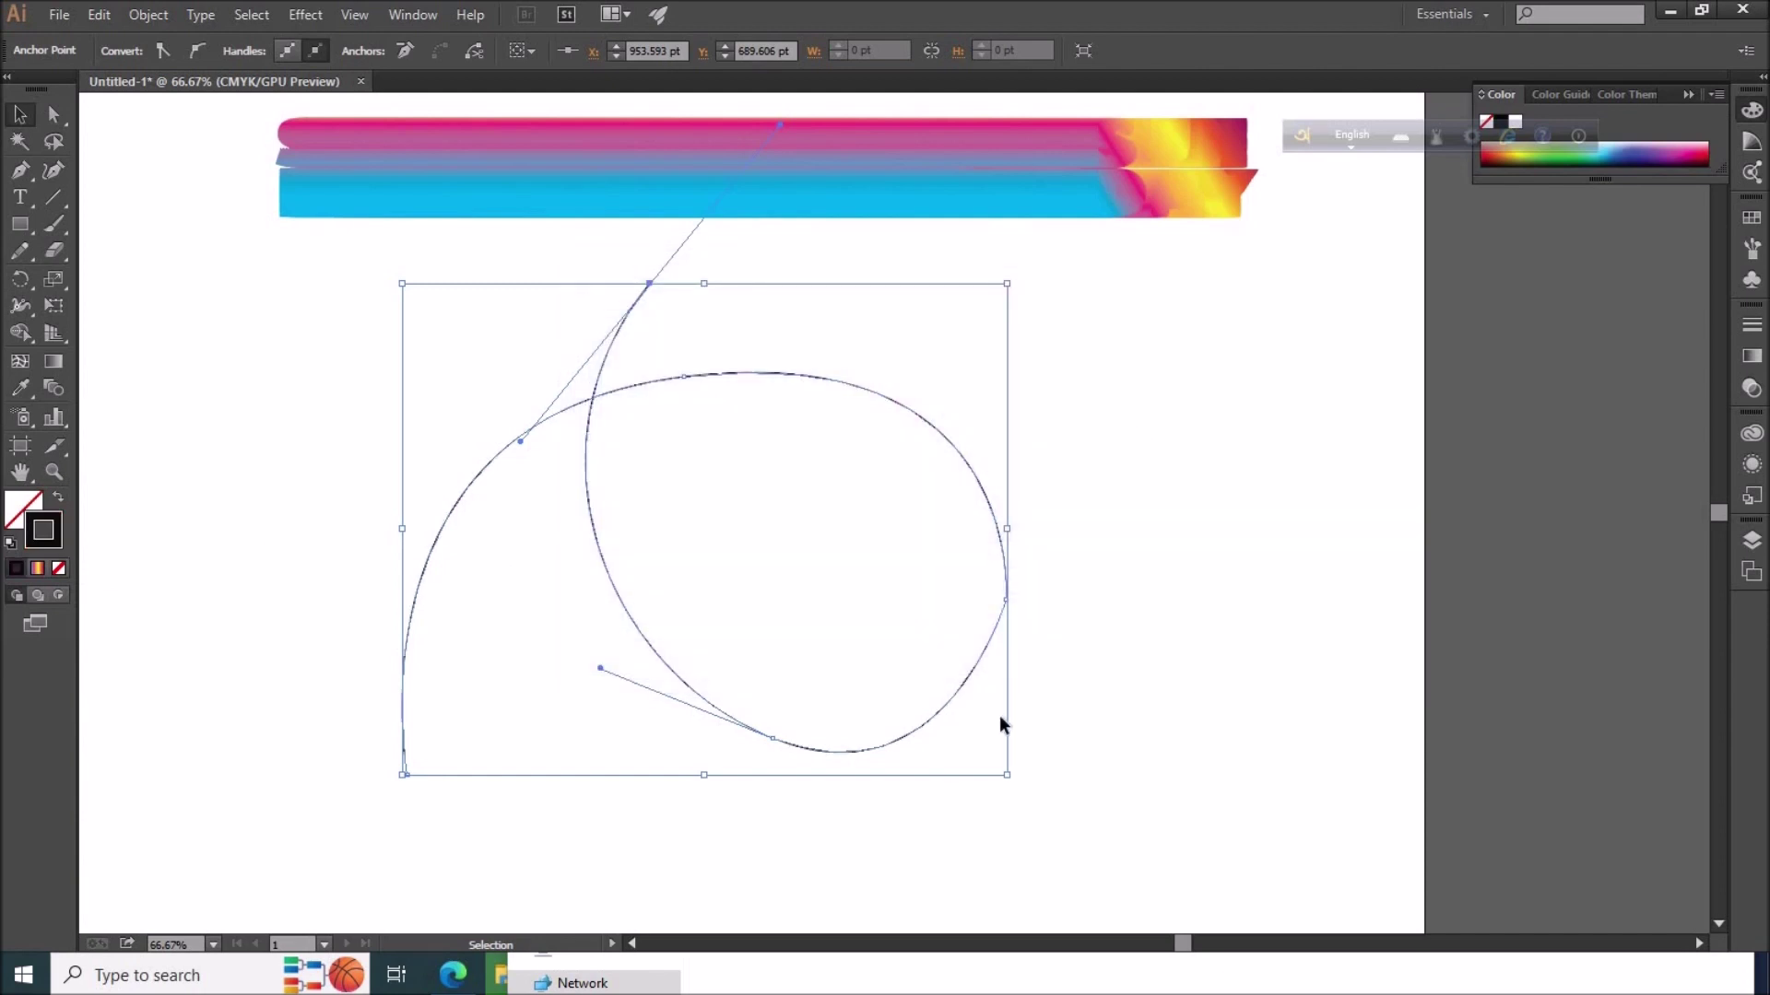
pyautogui.moveTo(600, 668); pyautogui.dragTo(592, 700)
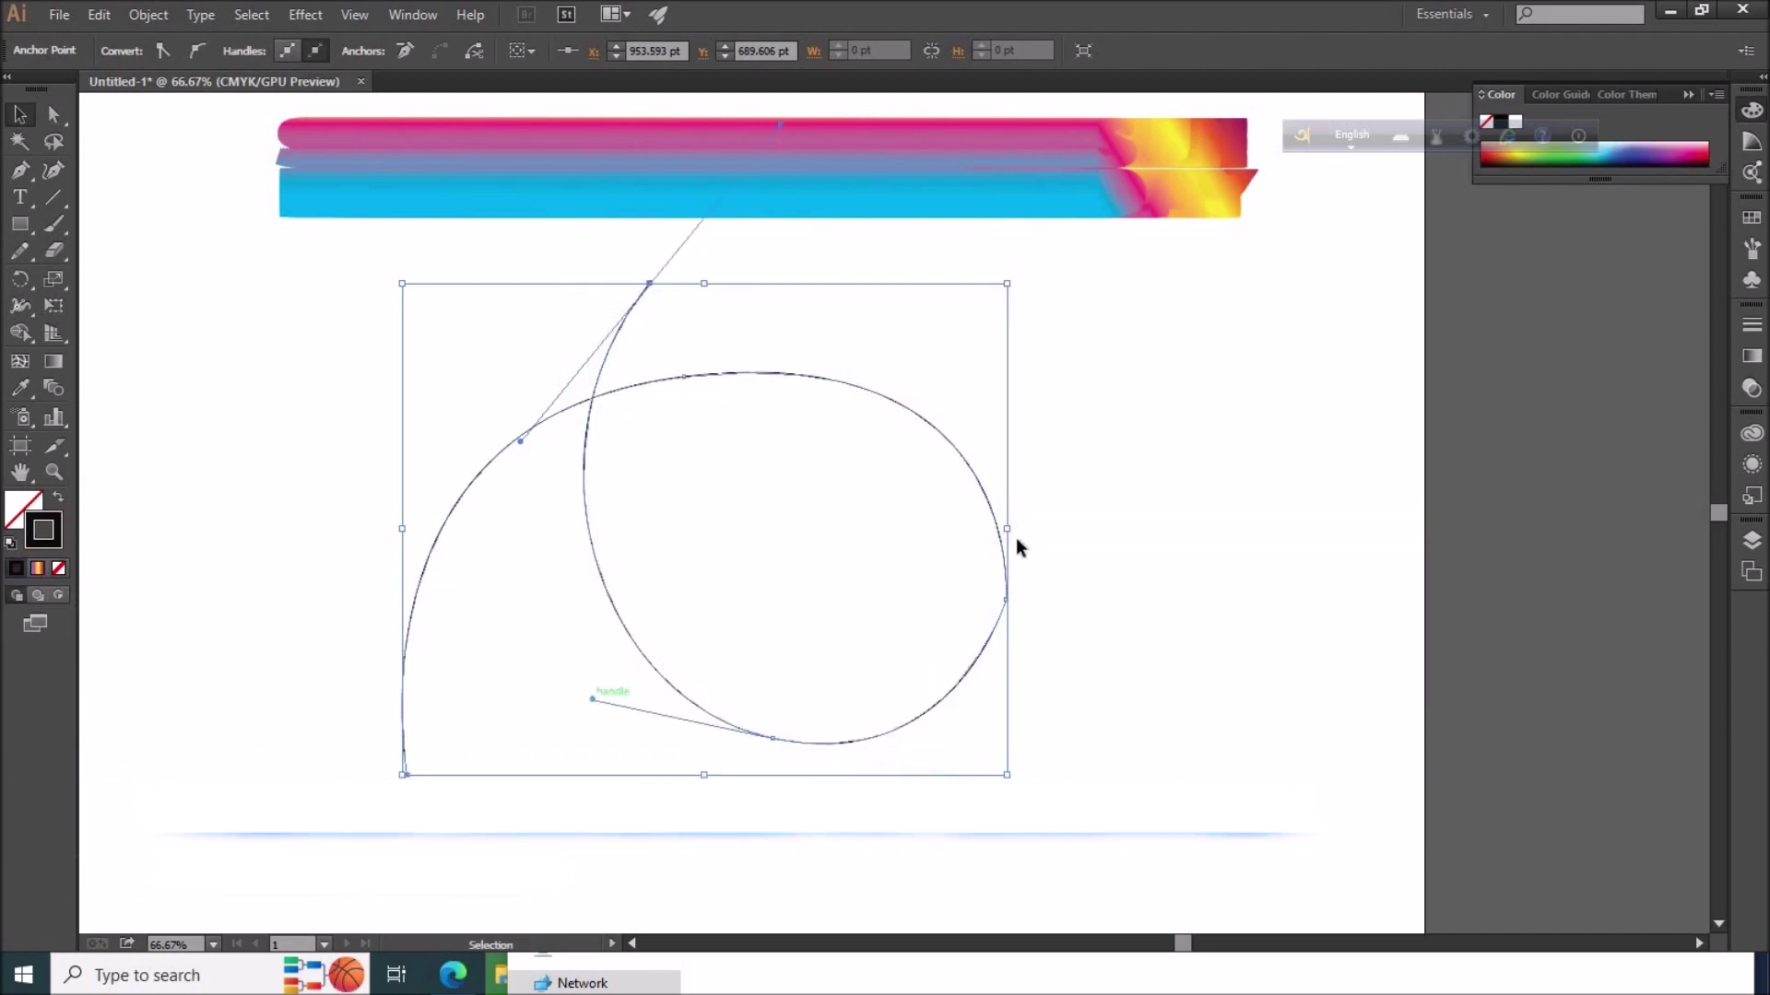
# - Discard two stray pen anchors and select the loop's right-side anchor with Direct Selection
pyautogui.click(1036, 509)
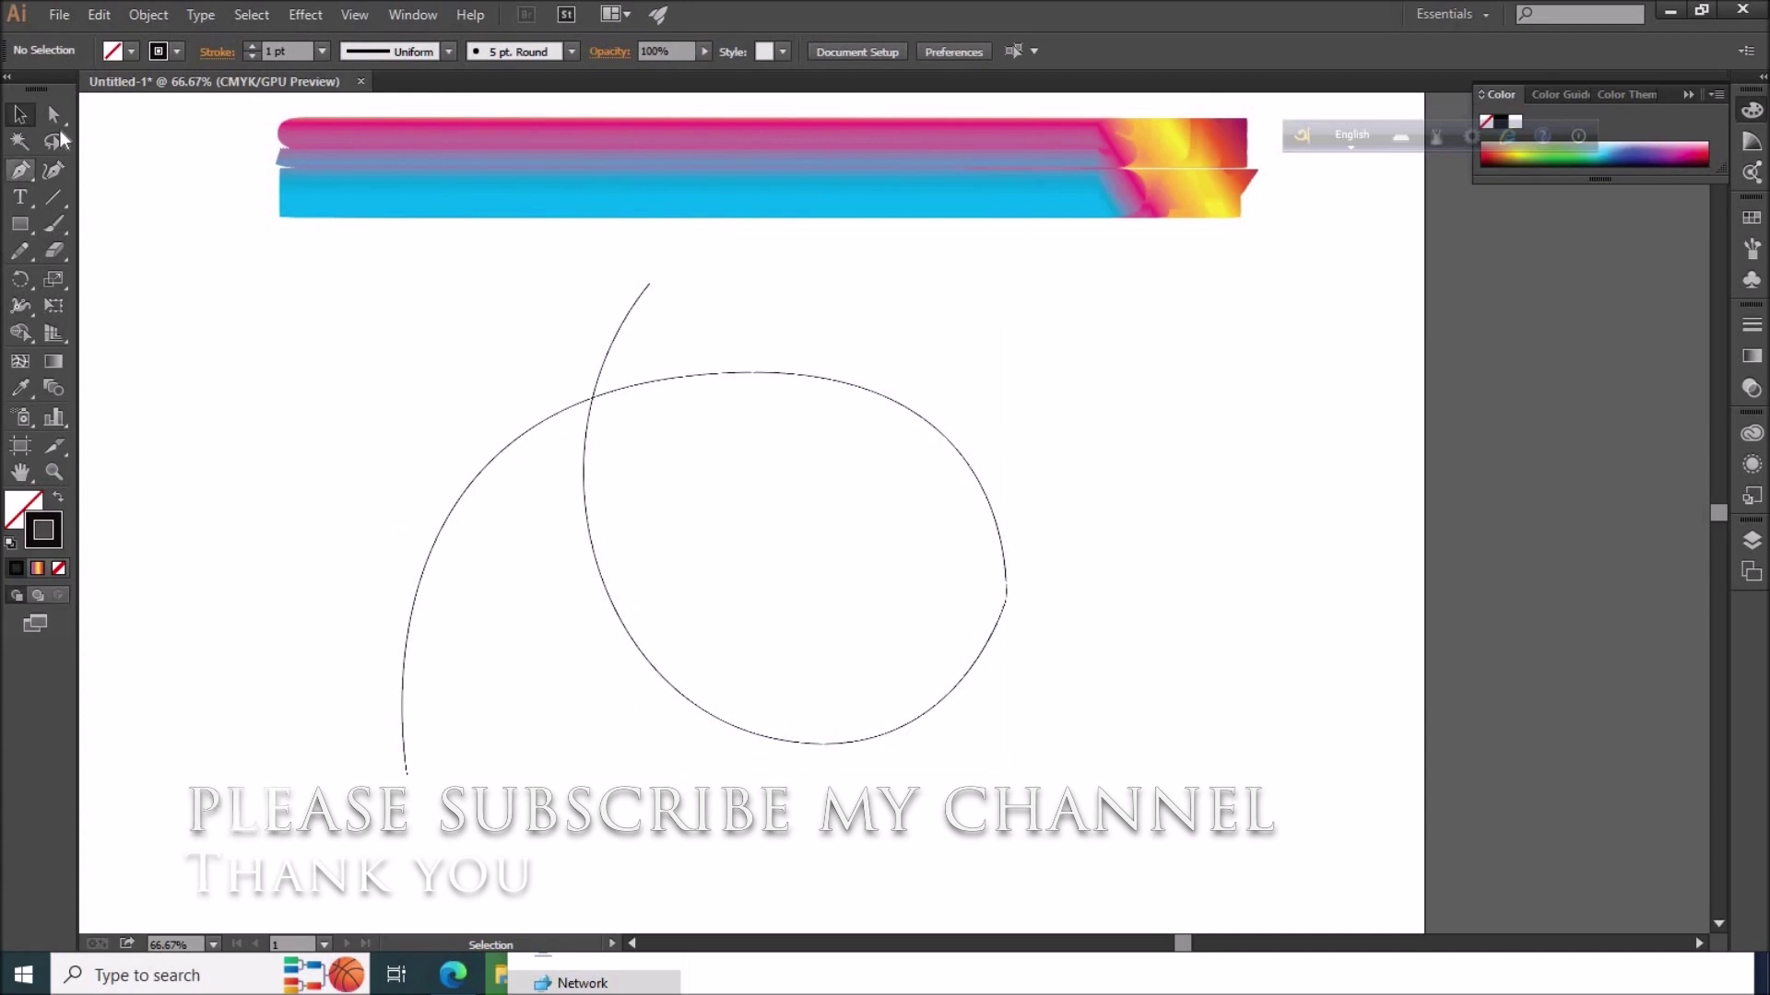
pyautogui.click(20, 170)
pyautogui.moveTo(1069, 494); pyautogui.dragTo(951, 708)
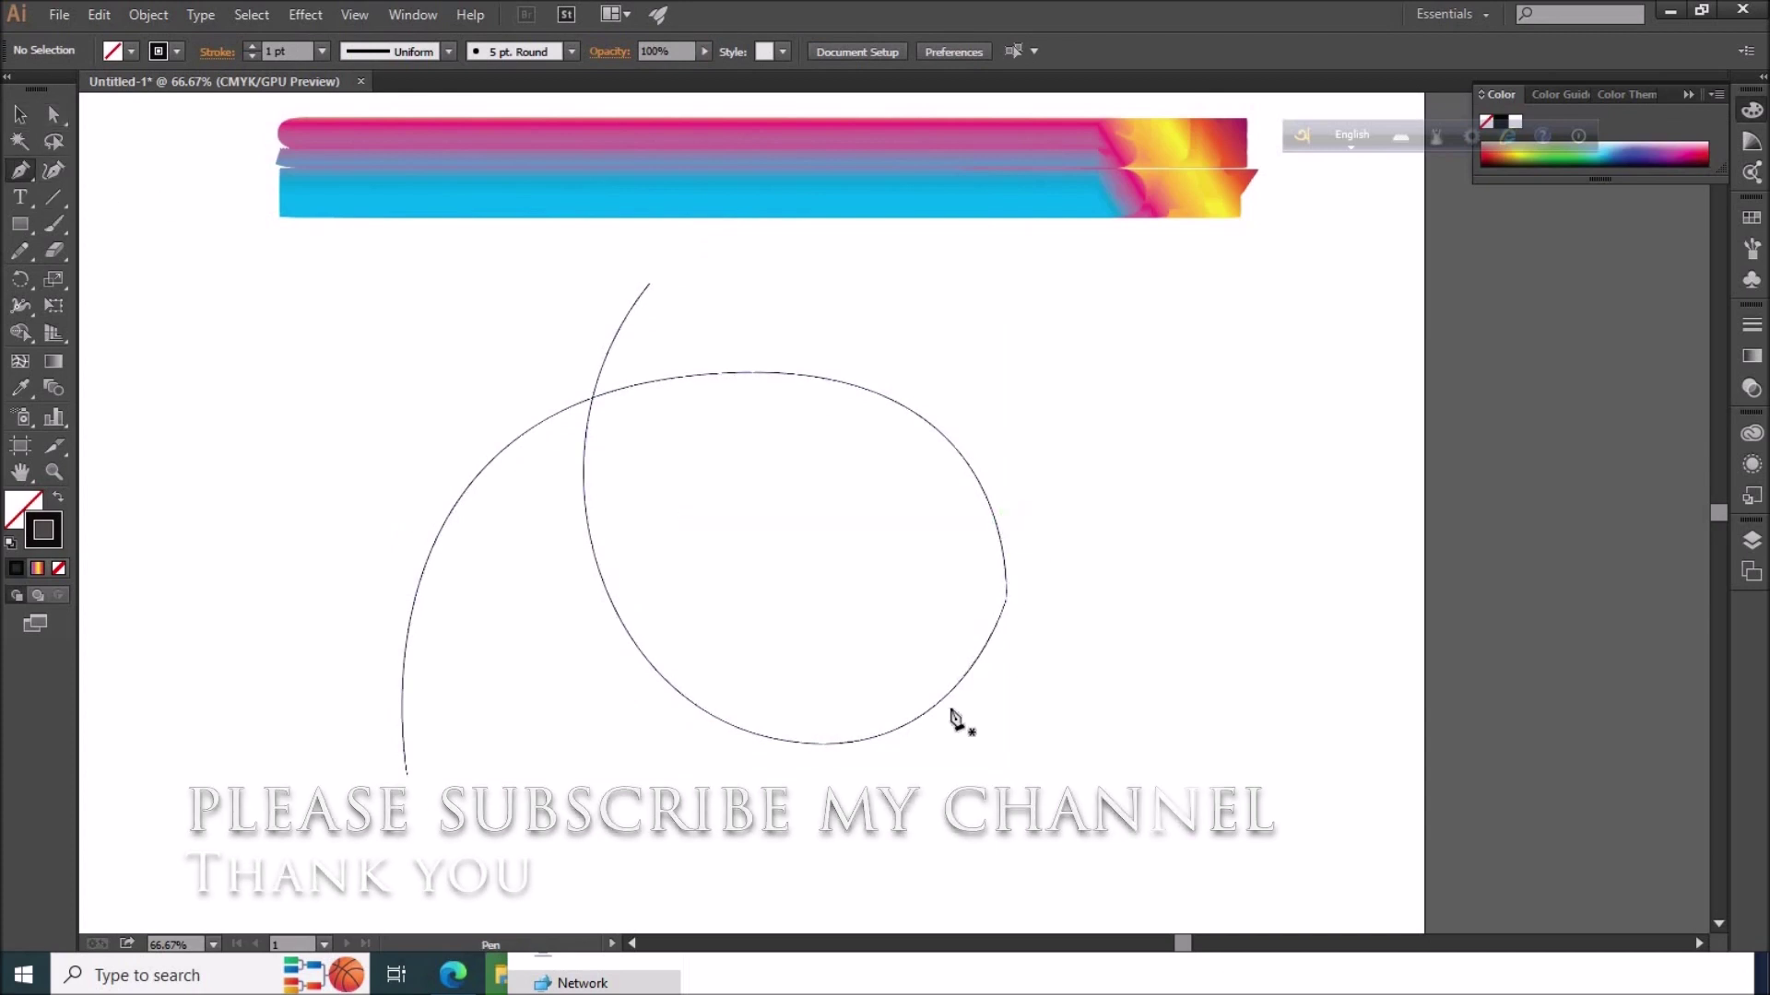
pyautogui.hotkey('ctrl', 'z')
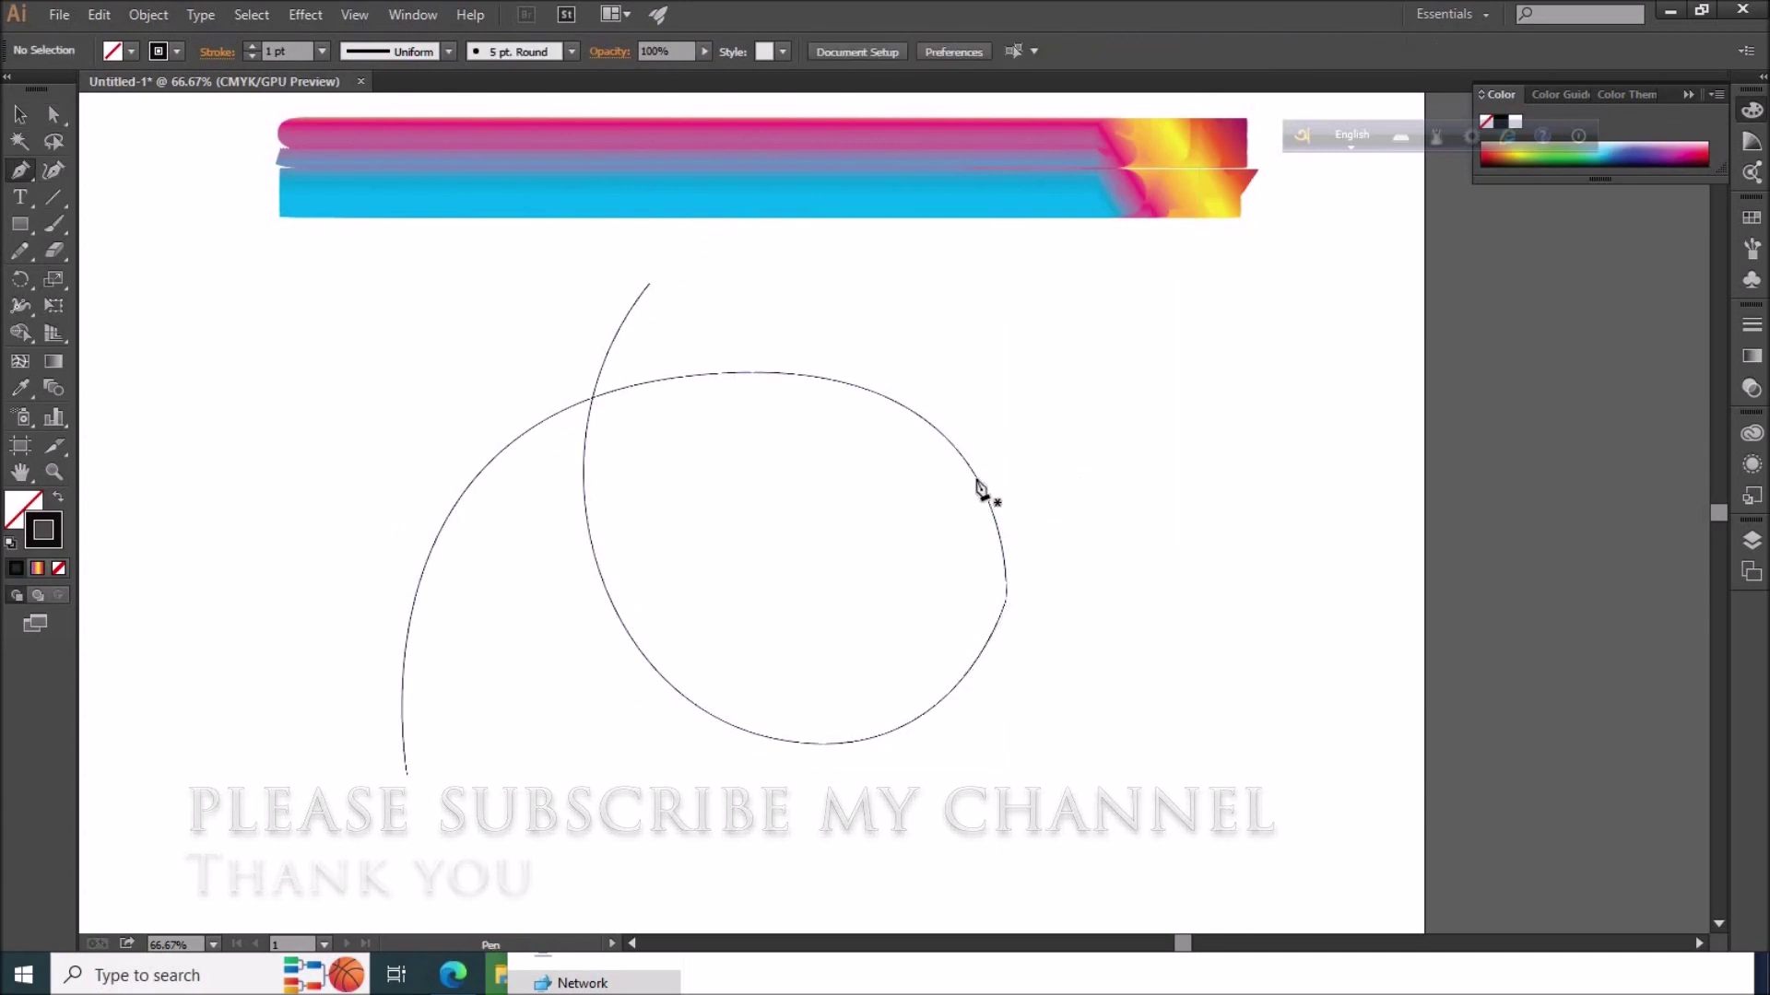
pyautogui.moveTo(976, 477); pyautogui.dragTo(1013, 513)
pyautogui.hotkey('ctrl', 'z')
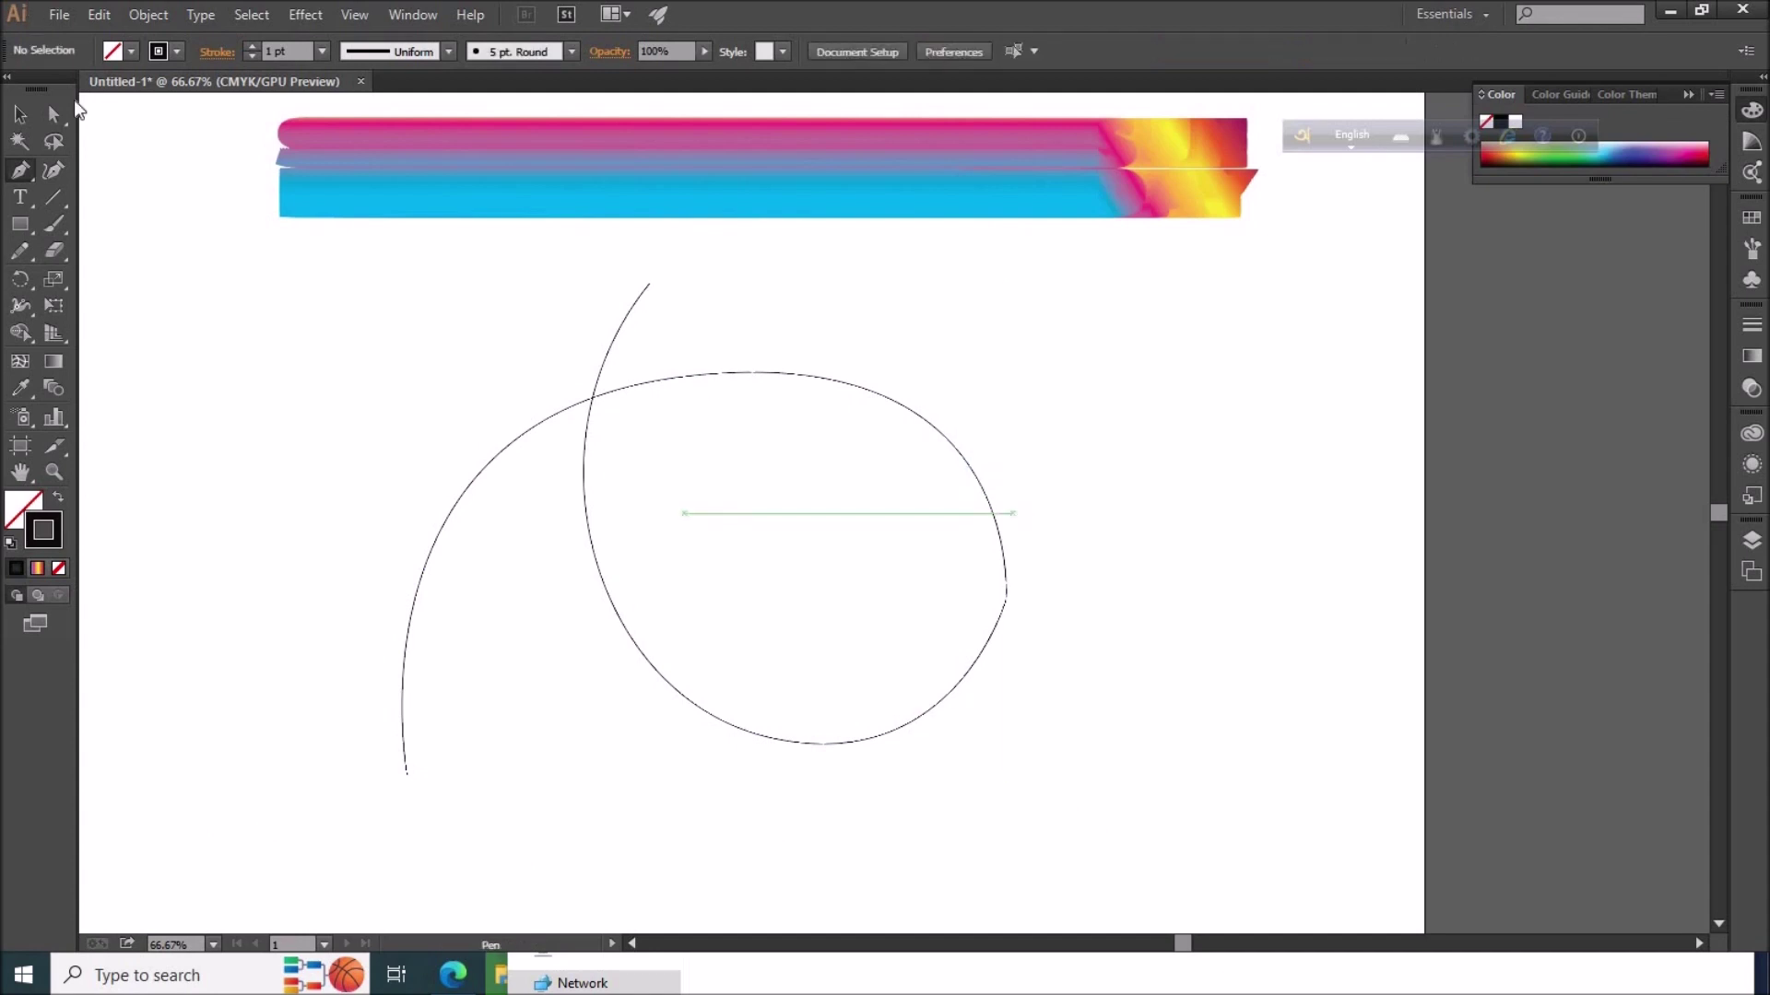
pyautogui.press('a')
pyautogui.moveTo(987, 723); pyautogui.dragTo(1081, 554)
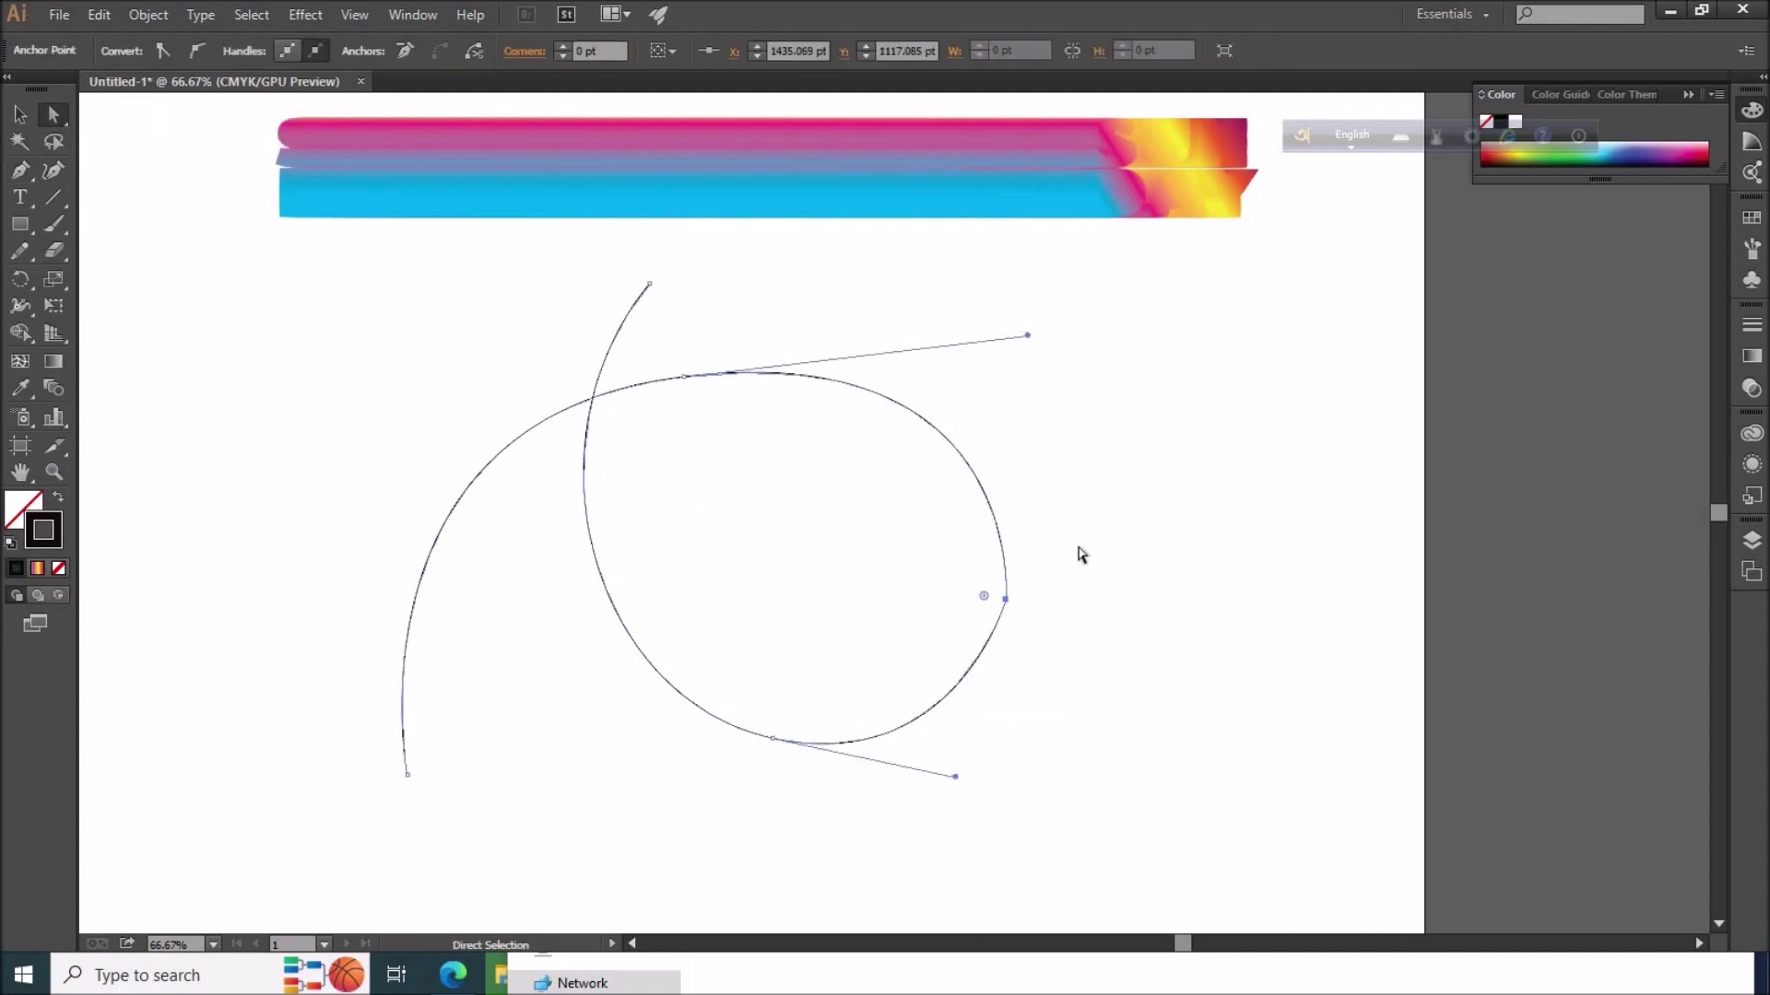
# - Narrow the loop by moving its right anchor inward and adjusting the top anchor and handle
pyautogui.moveTo(1005, 599); pyautogui.dragTo(986, 597)
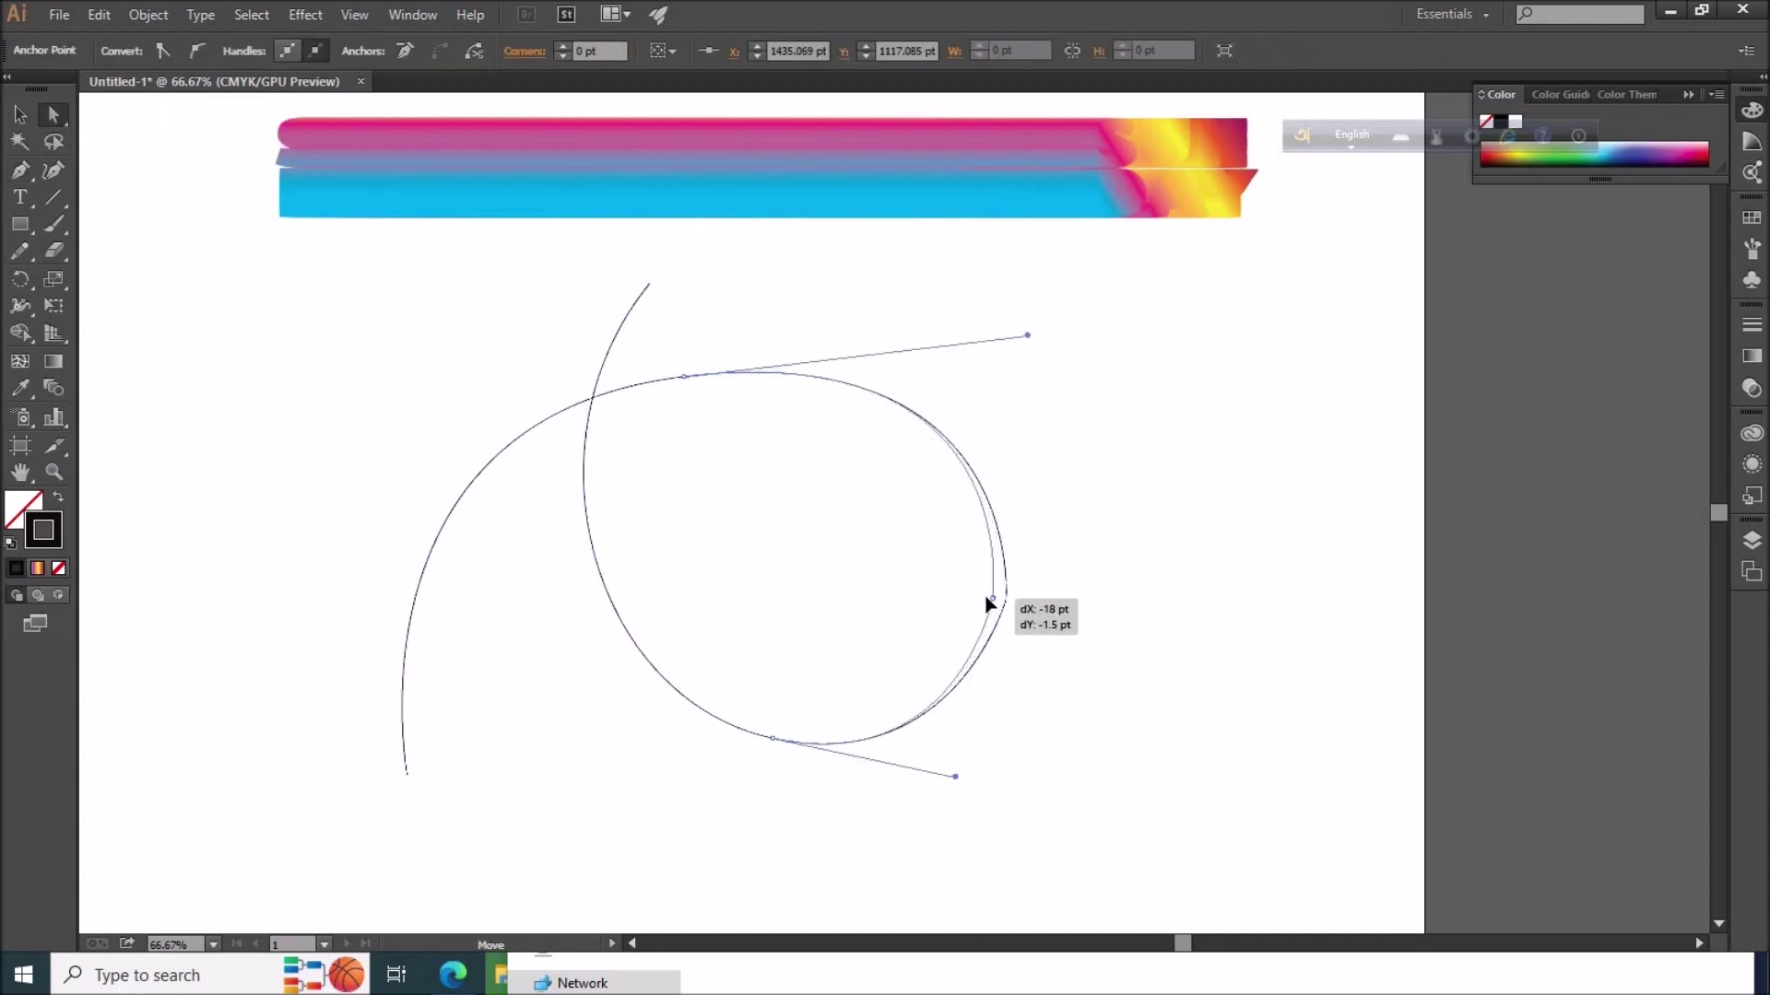
pyautogui.moveTo(685, 386); pyautogui.dragTo(686, 475)
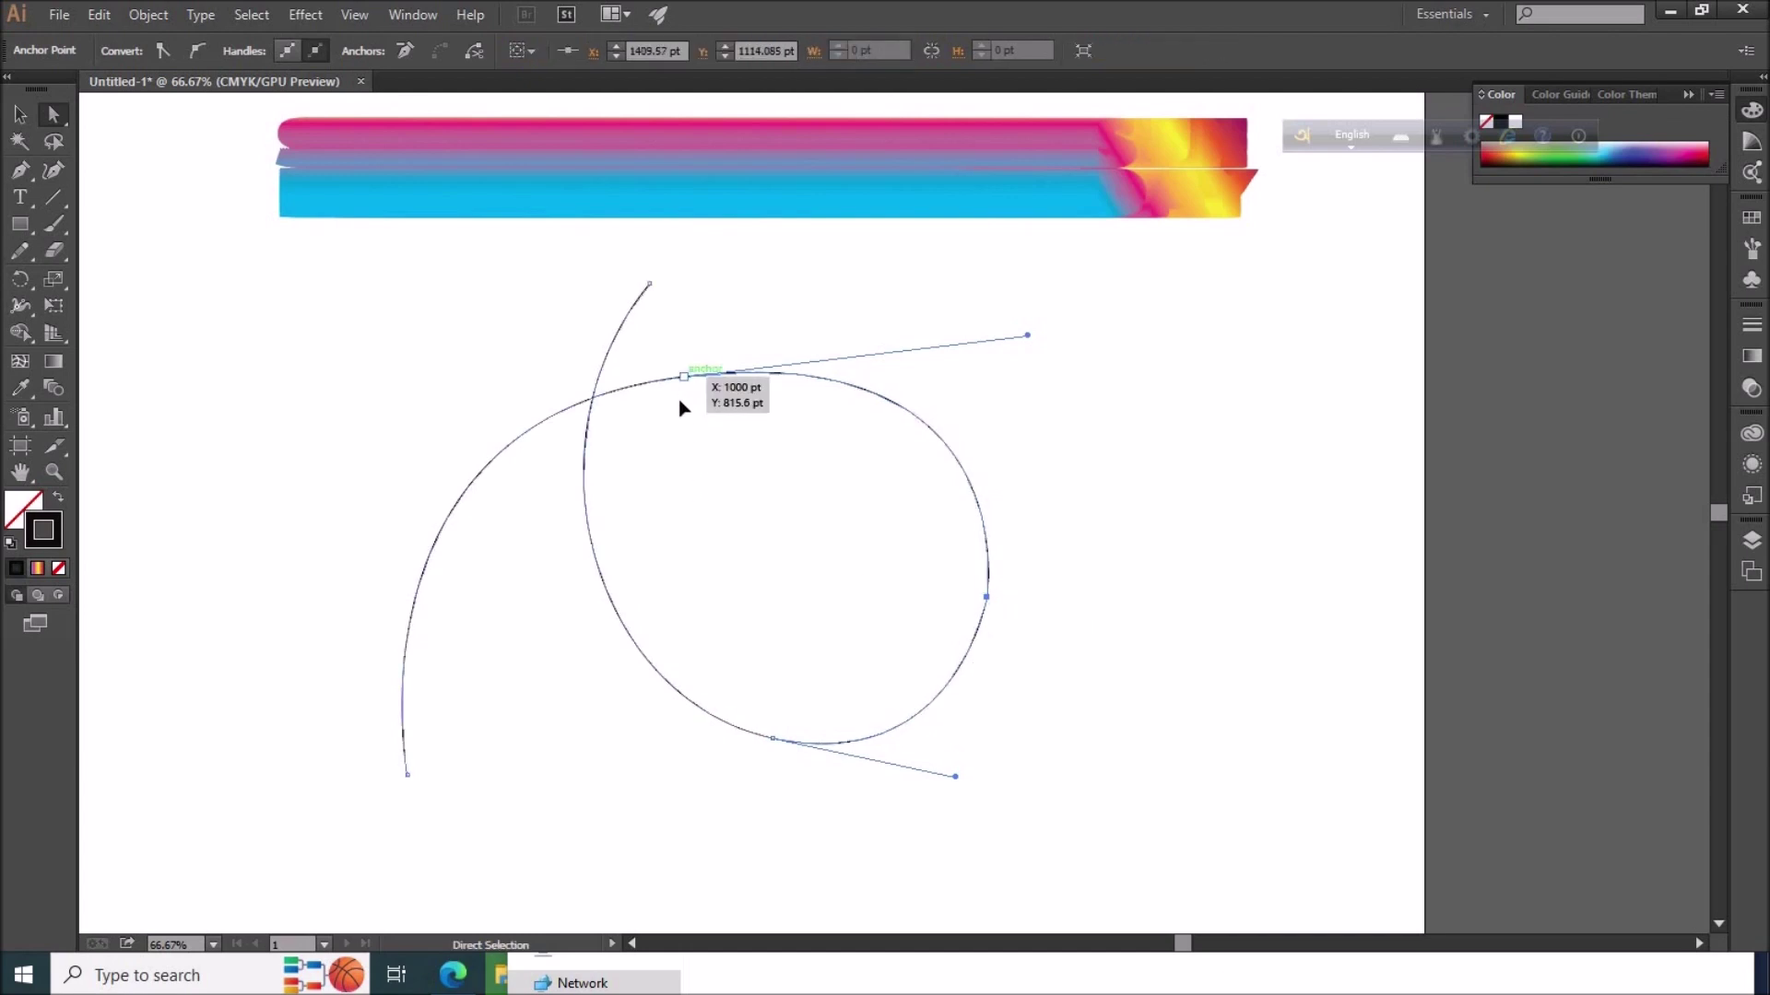
pyautogui.moveTo(1027, 426); pyautogui.dragTo(868, 444)
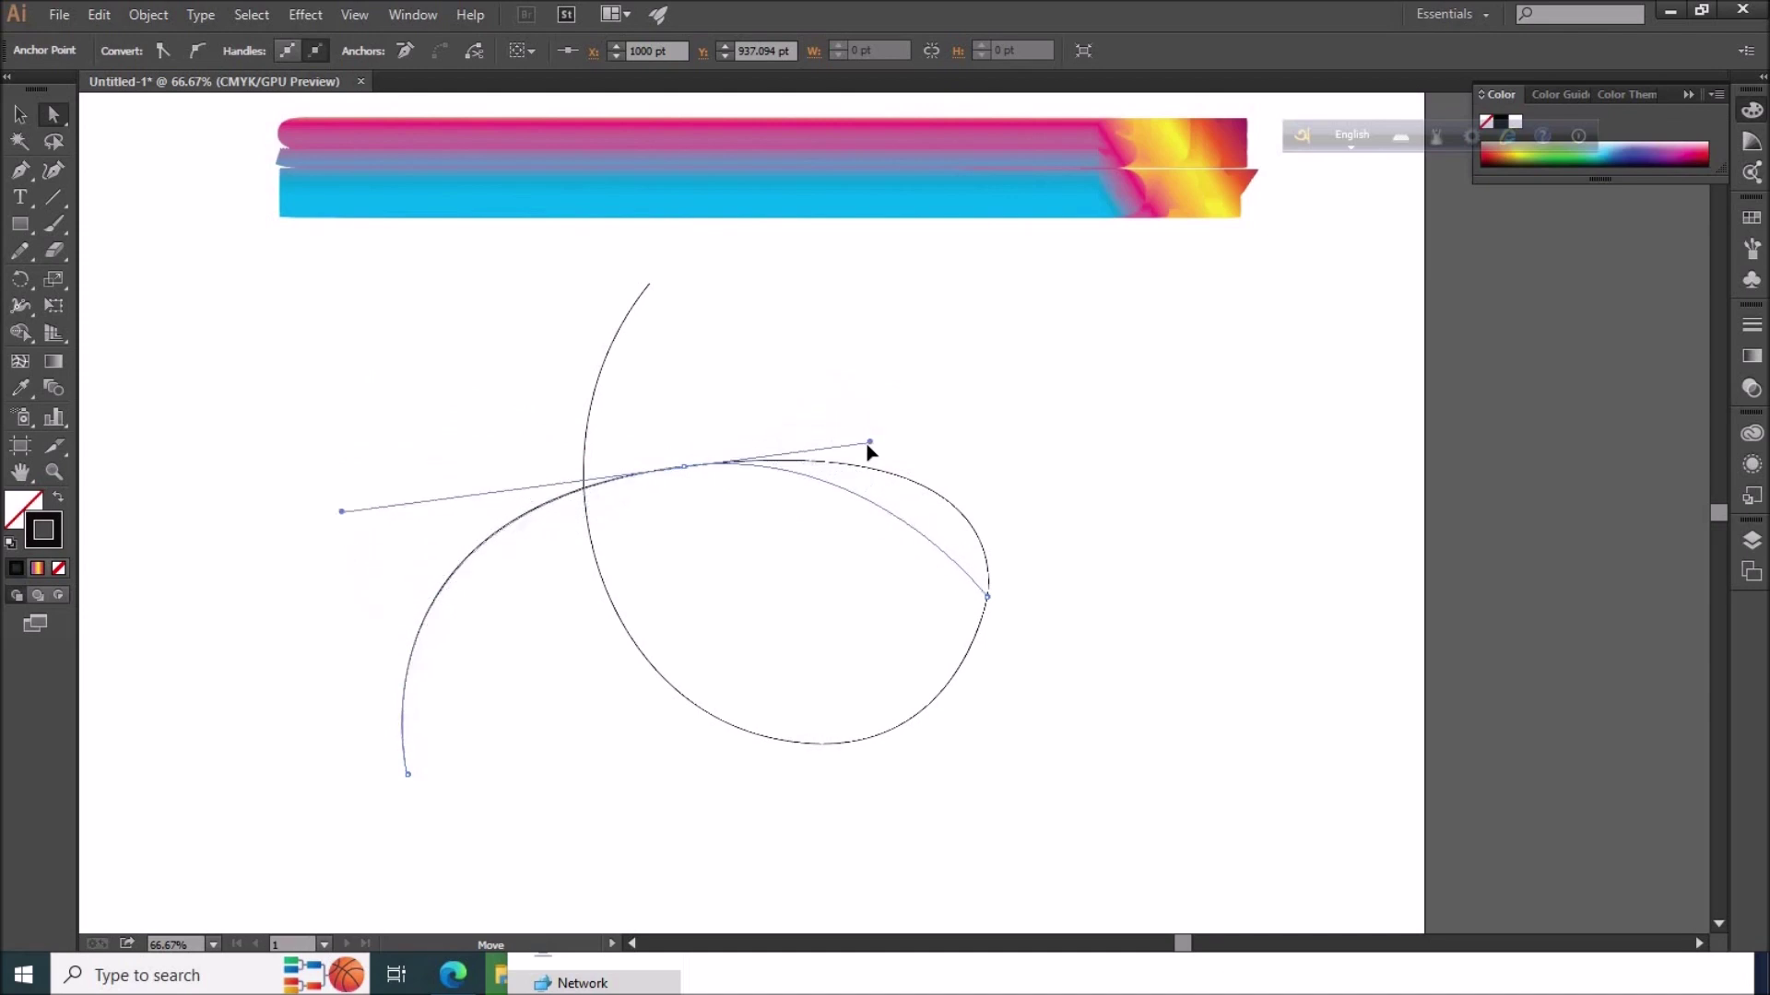
pyautogui.moveTo(873, 434); pyautogui.dragTo(877, 431)
pyautogui.click(987, 598)
pyautogui.moveTo(987, 597); pyautogui.dragTo(929, 600)
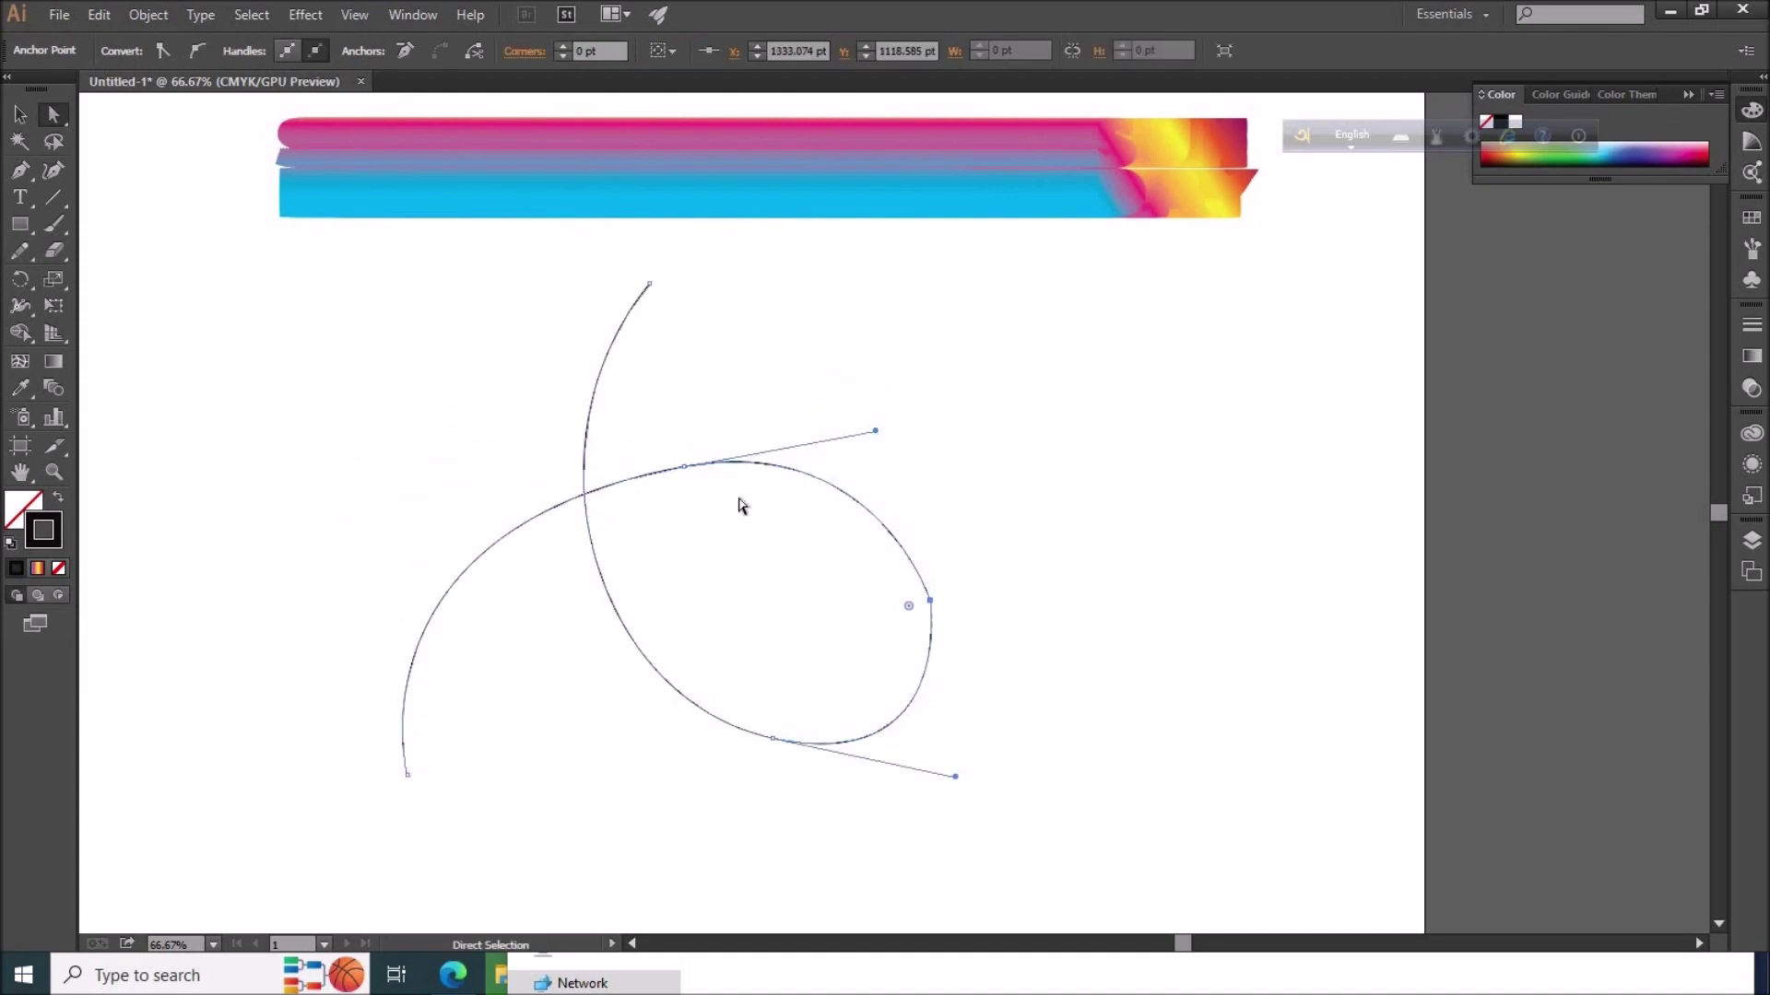
pyautogui.moveTo(689, 470); pyautogui.dragTo(689, 454)
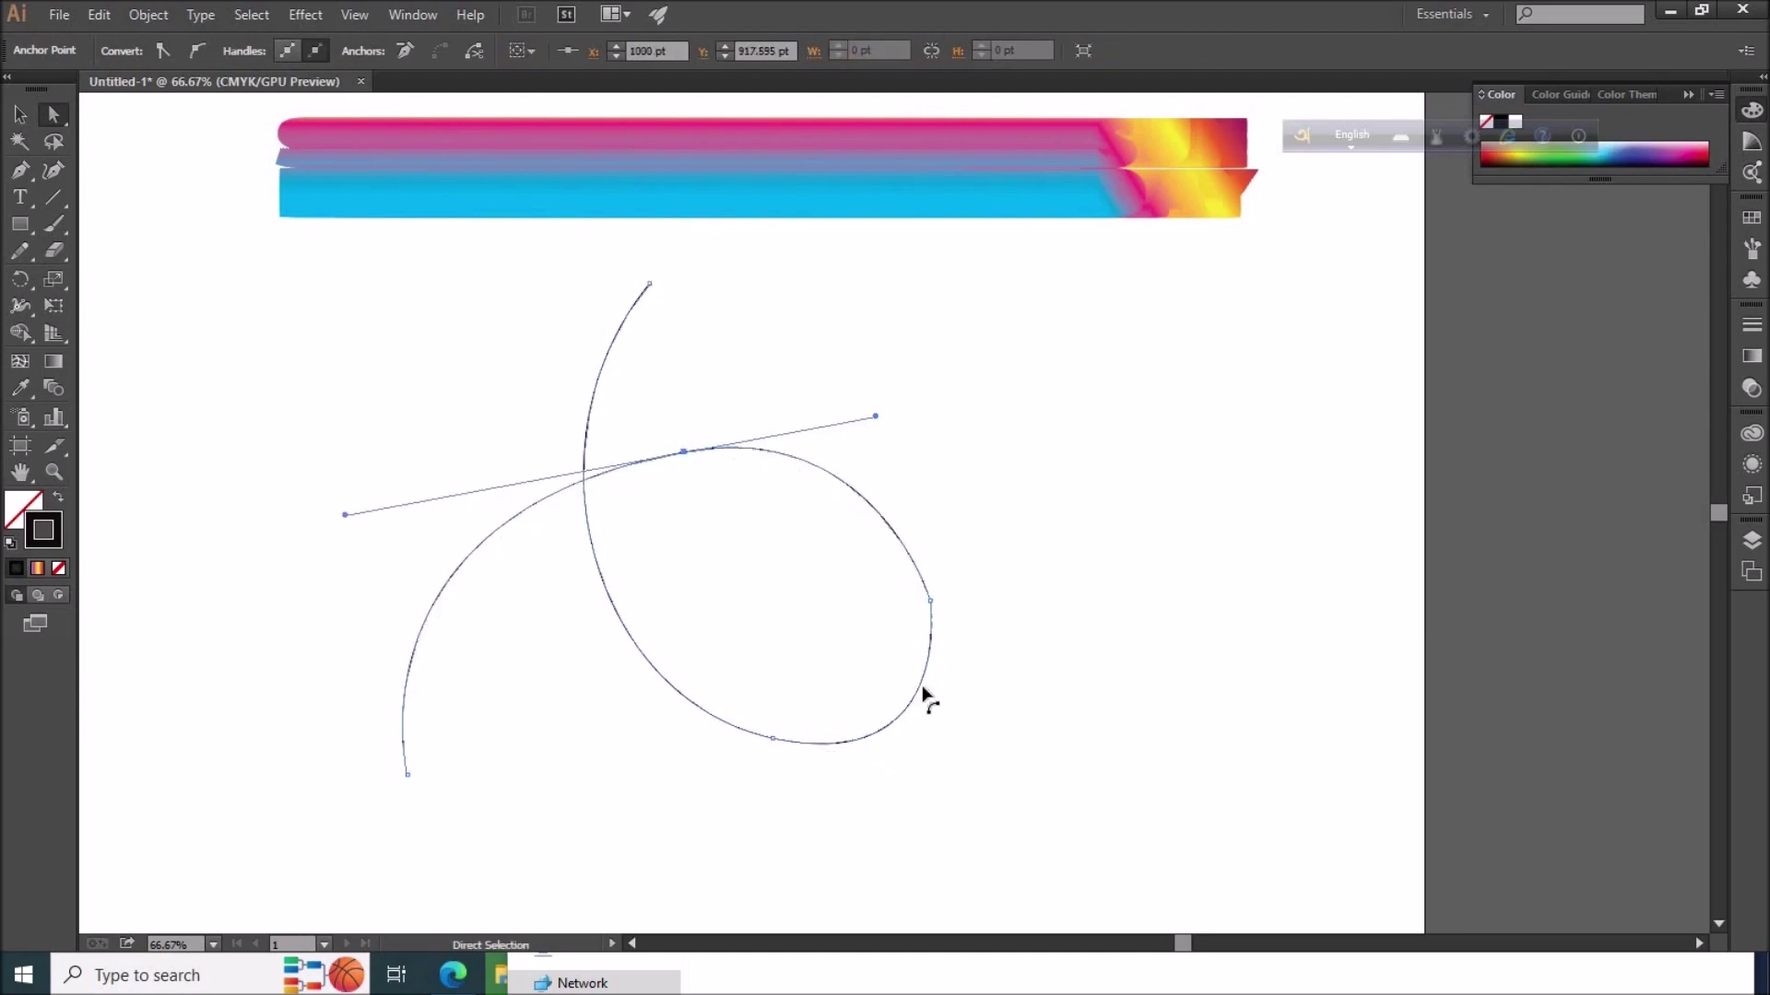
pyautogui.moveTo(913, 682)
pyautogui.mouseDown()
pyautogui.moveTo(899, 677)
pyautogui.moveTo(933, 701)
pyautogui.mouseUp()
pyautogui.moveTo(932, 604); pyautogui.dragTo(918, 602)
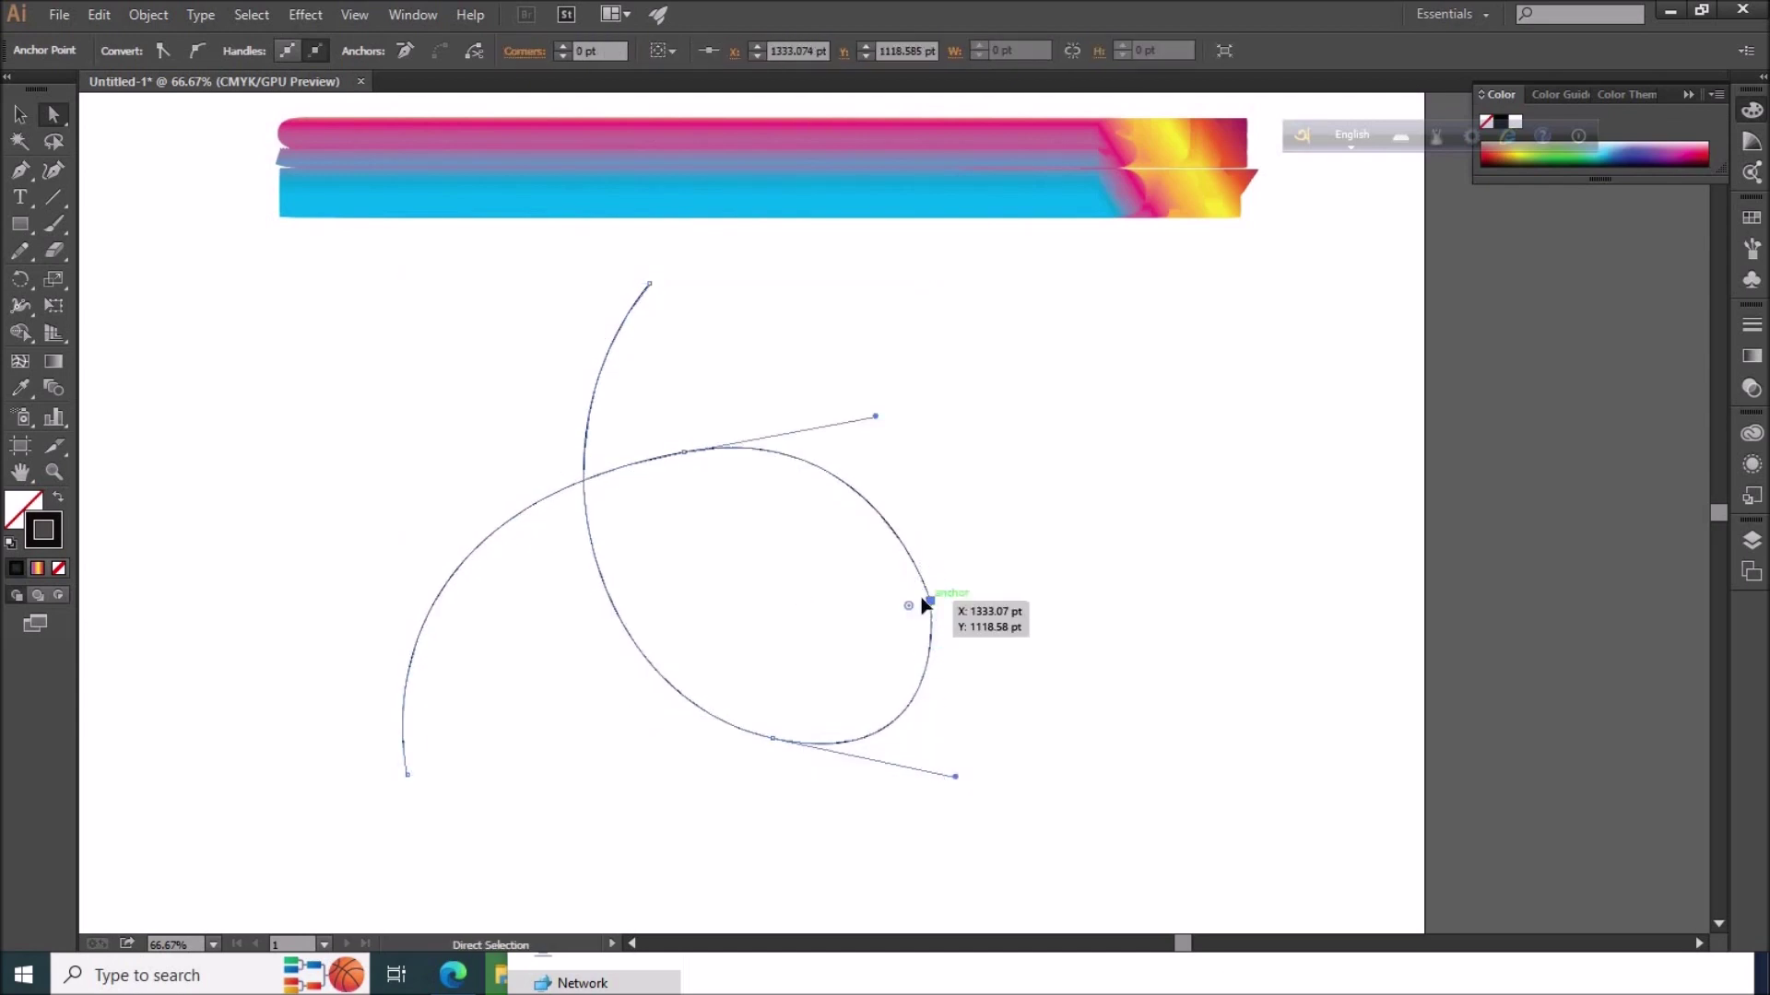
# - Smooth the upper and lower curve segments, extend the tail downward, and raise the upper end
pyautogui.moveTo(637, 300); pyautogui.dragTo(680, 339)
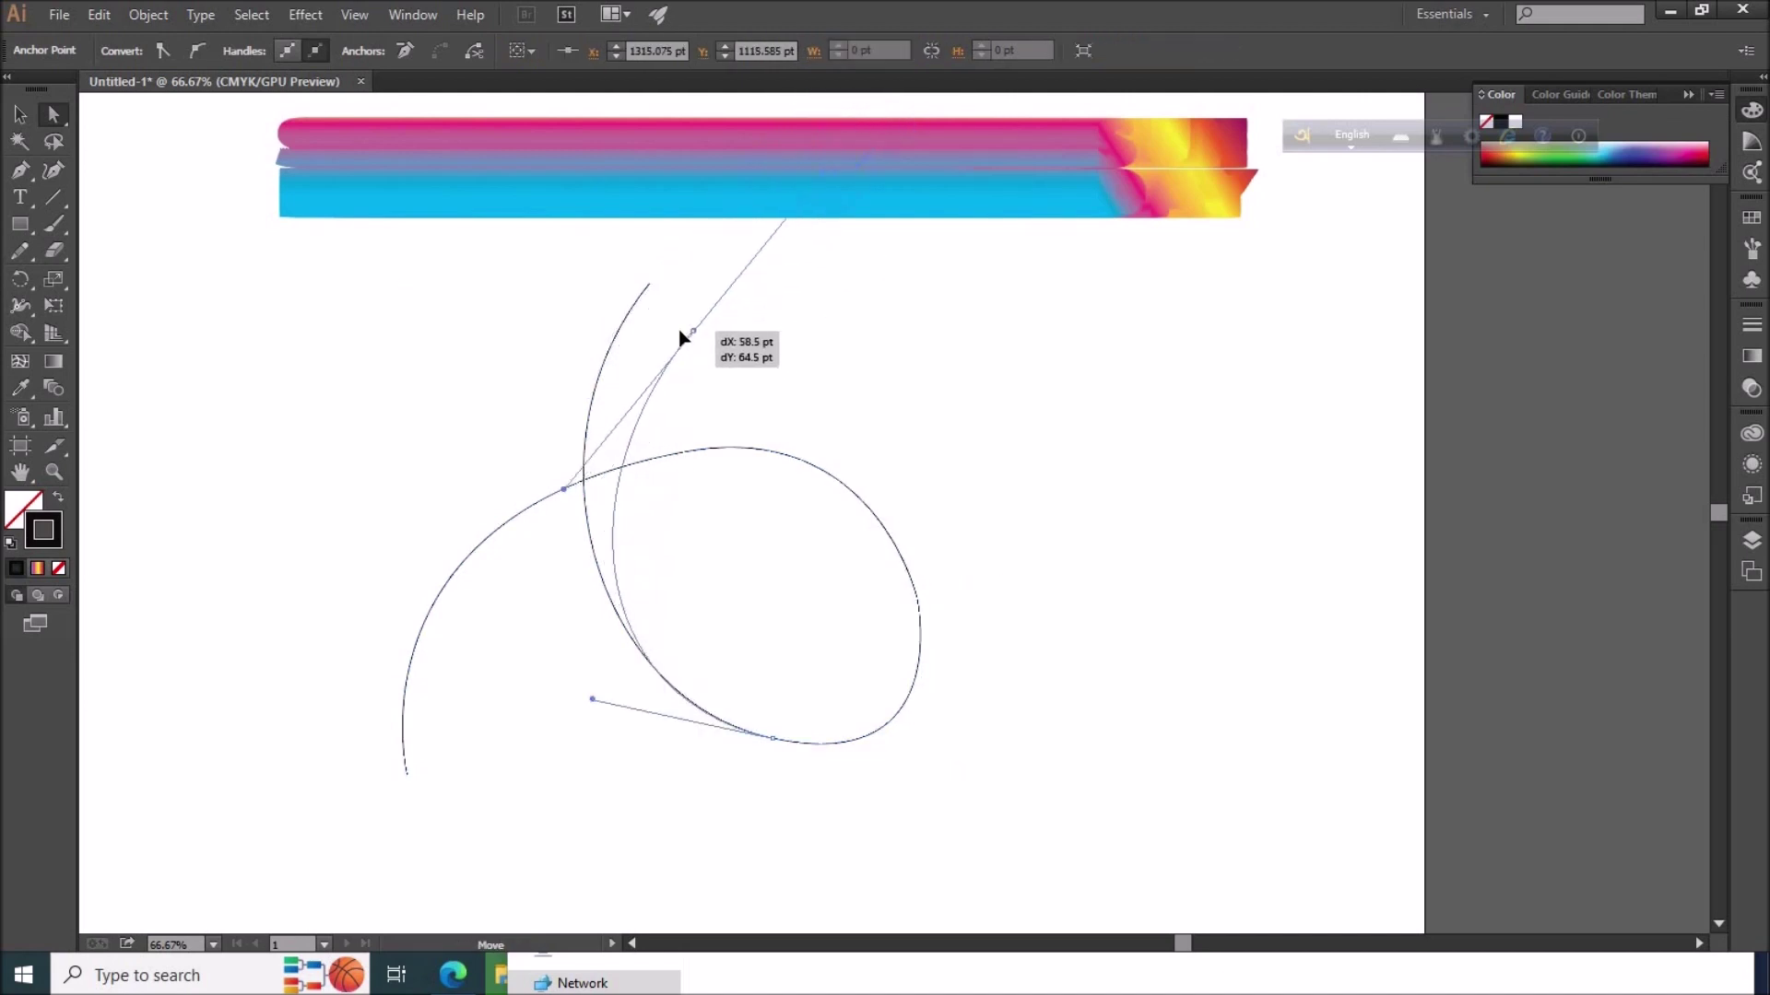
pyautogui.moveTo(681, 339); pyautogui.dragTo(682, 334)
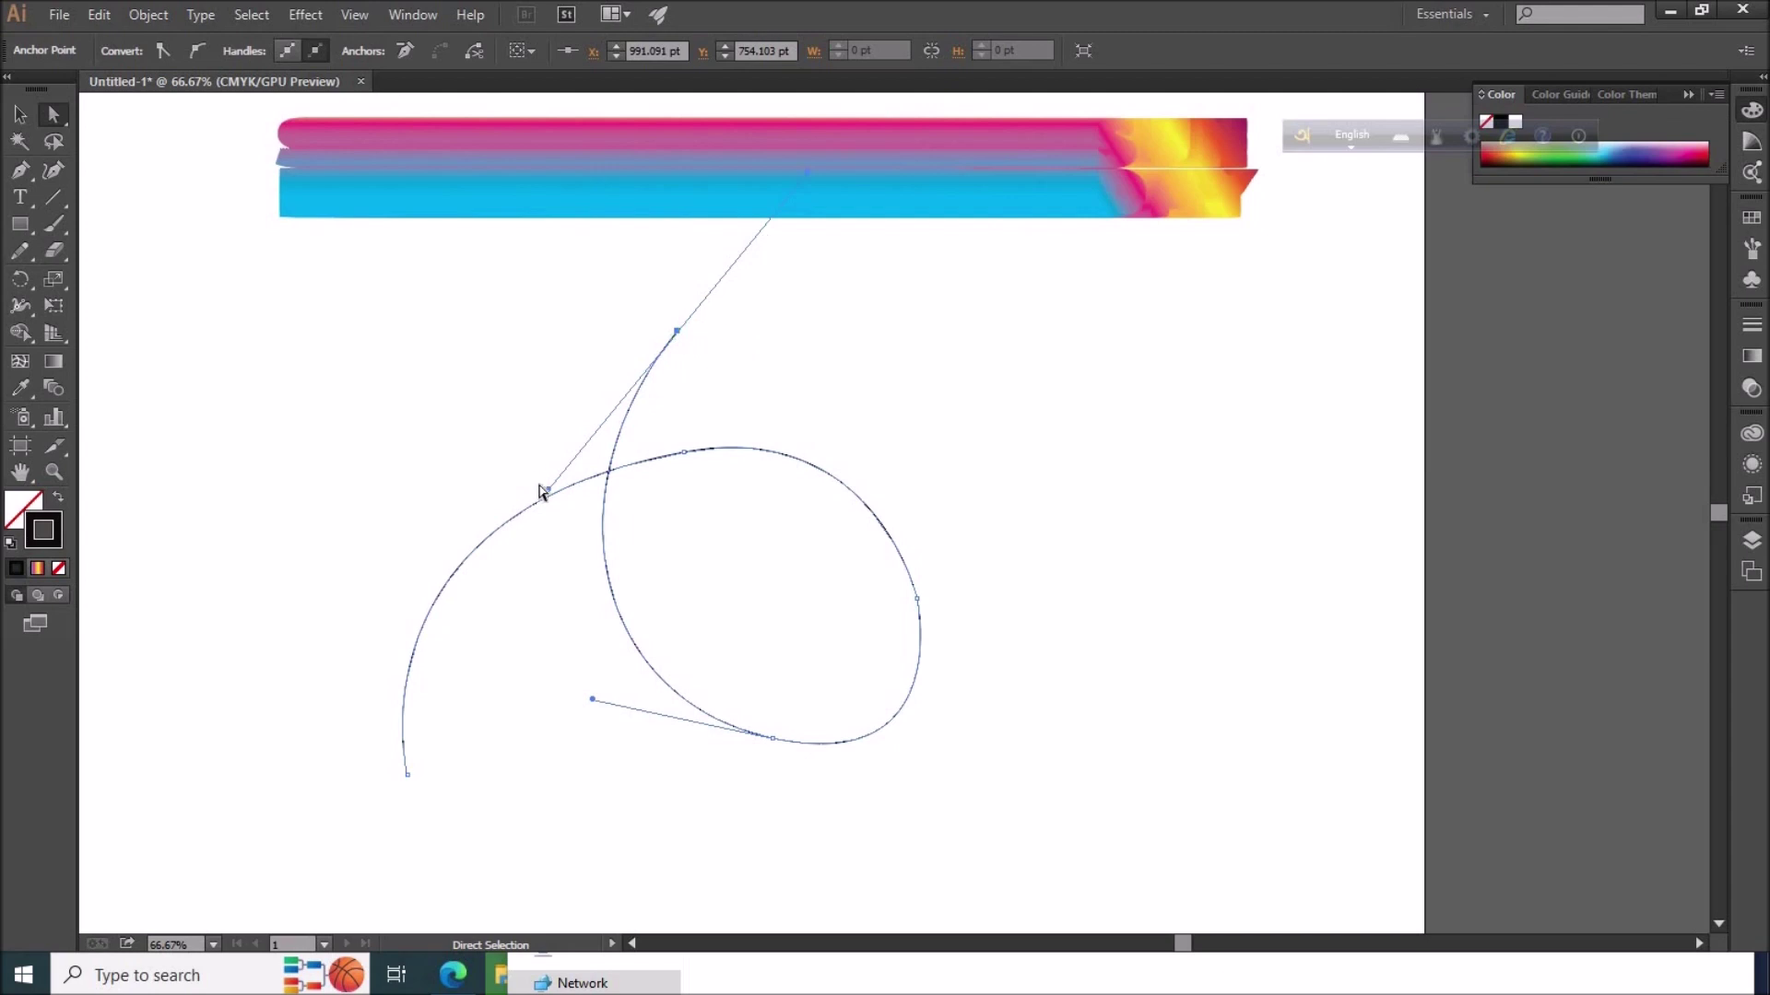
pyautogui.moveTo(548, 488); pyautogui.dragTo(450, 496)
pyautogui.moveTo(622, 470); pyautogui.dragTo(630, 472)
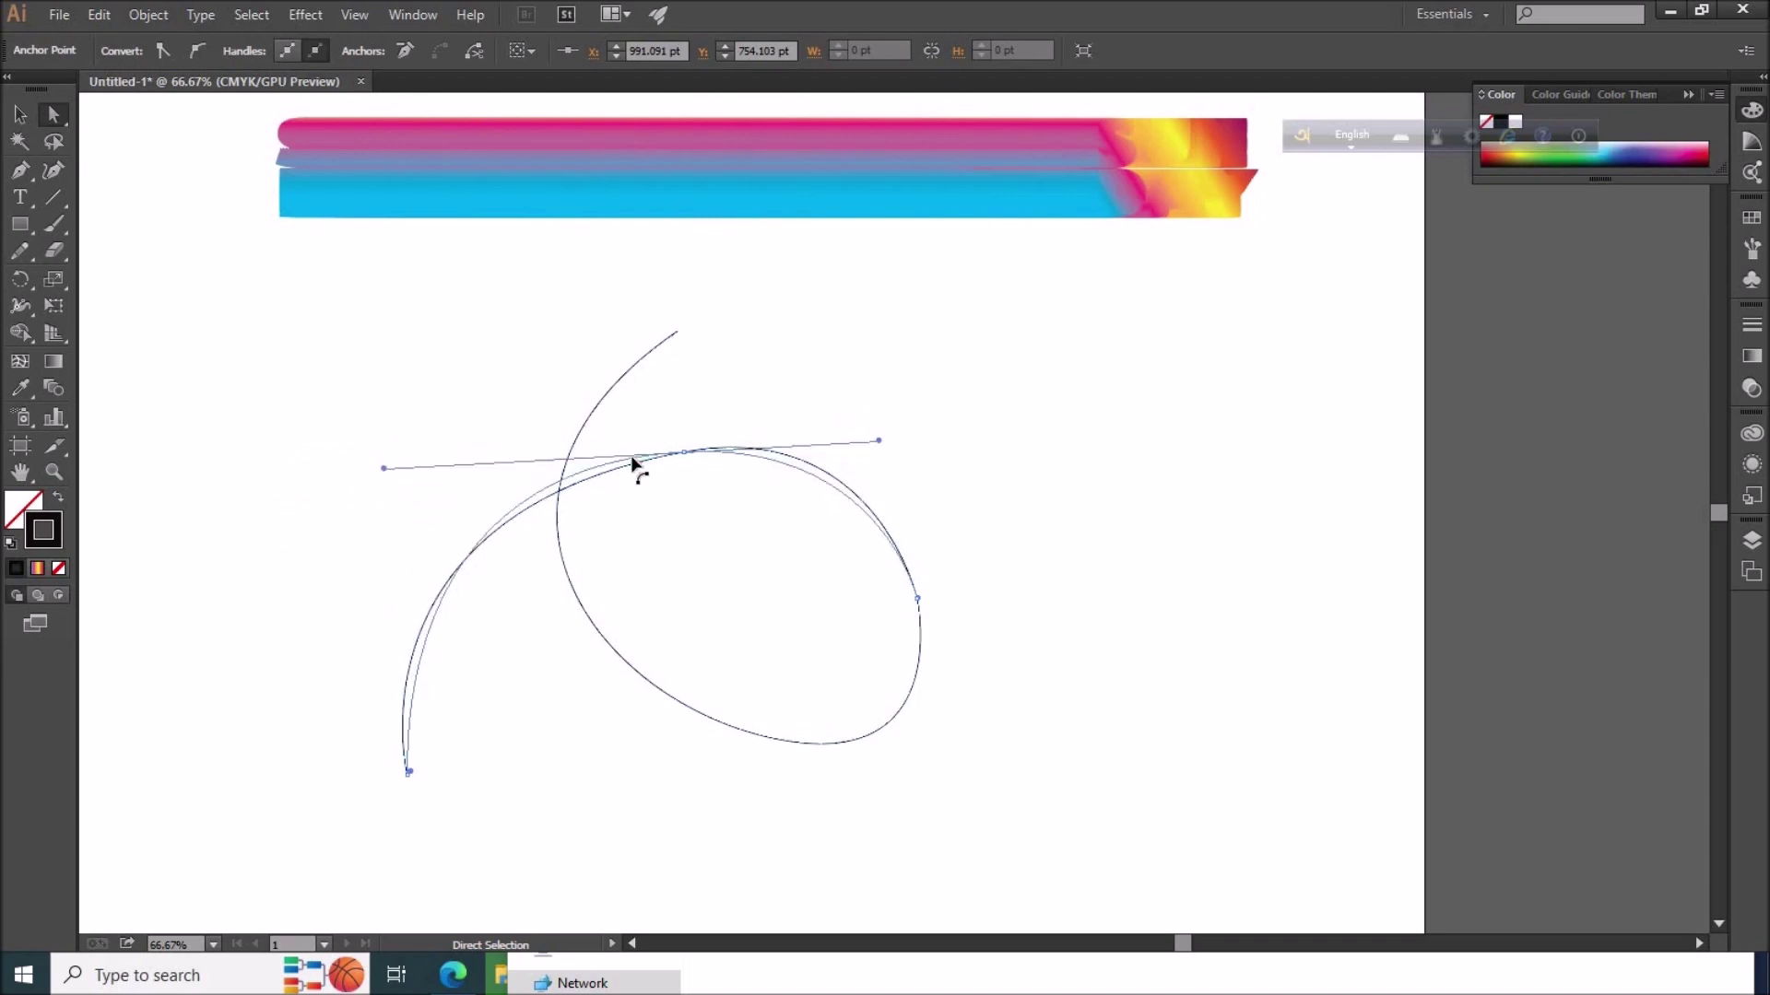
pyautogui.moveTo(631, 472); pyautogui.dragTo(636, 465)
pyautogui.moveTo(634, 687); pyautogui.dragTo(634, 694)
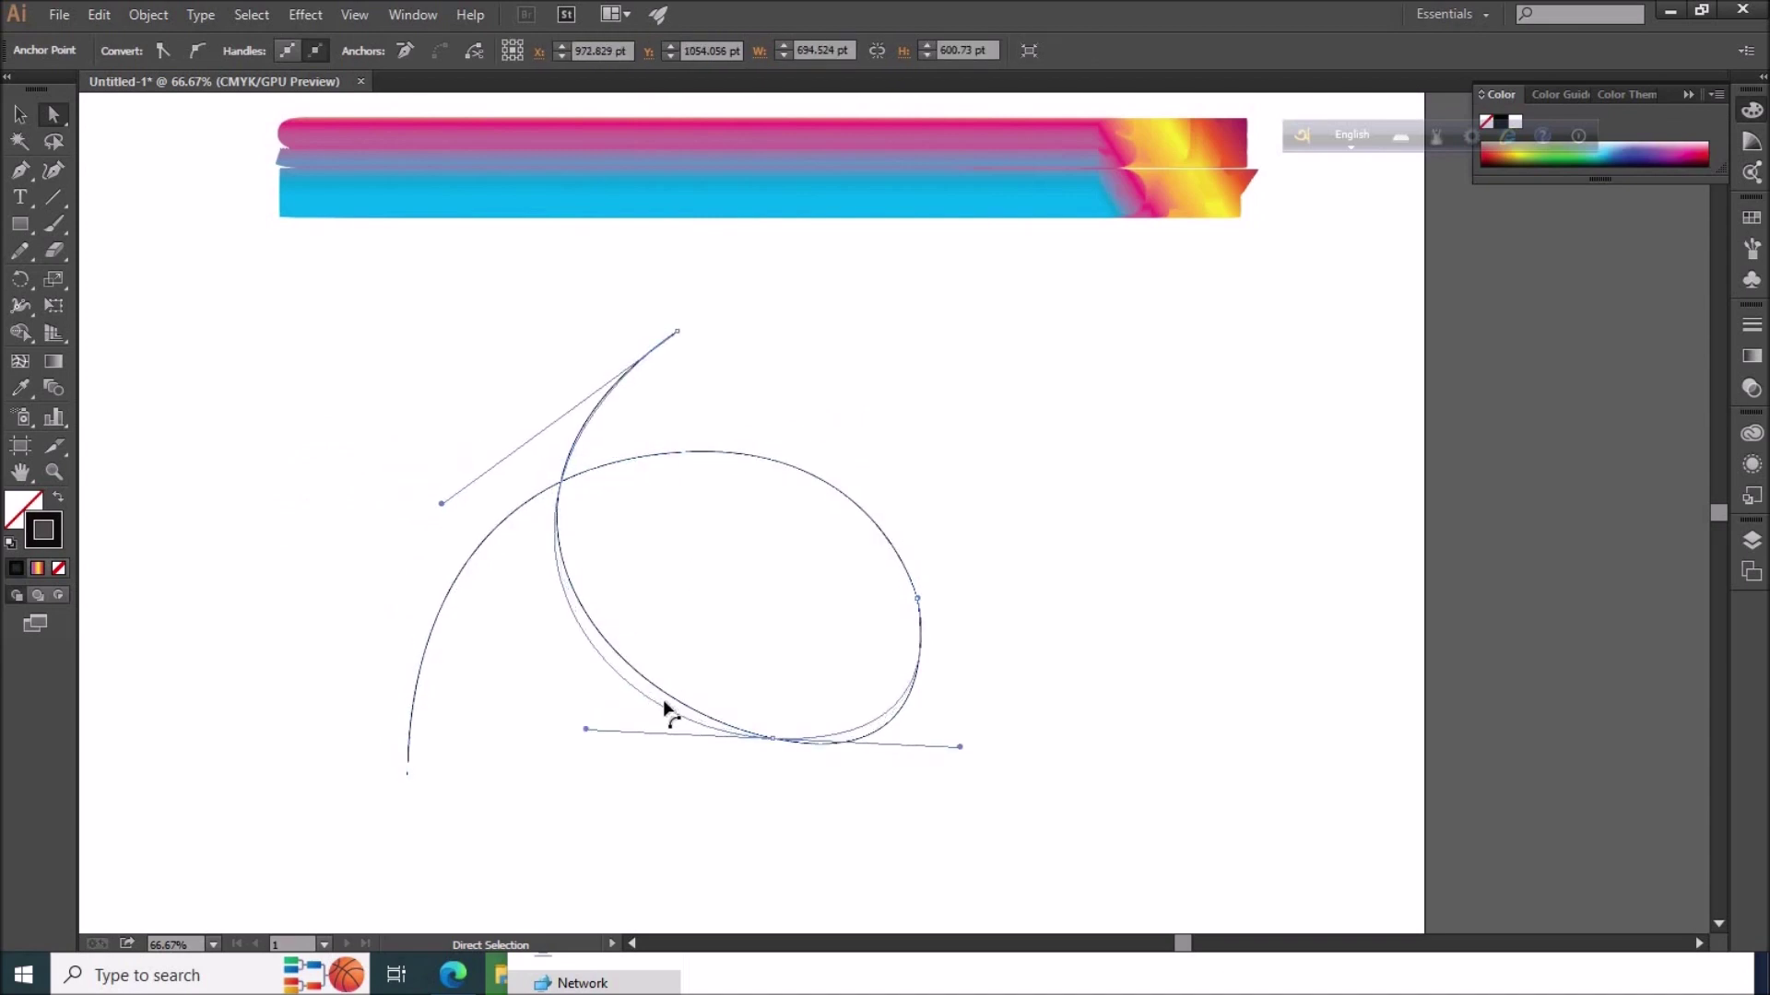
pyautogui.moveTo(892, 689); pyautogui.dragTo(955, 671)
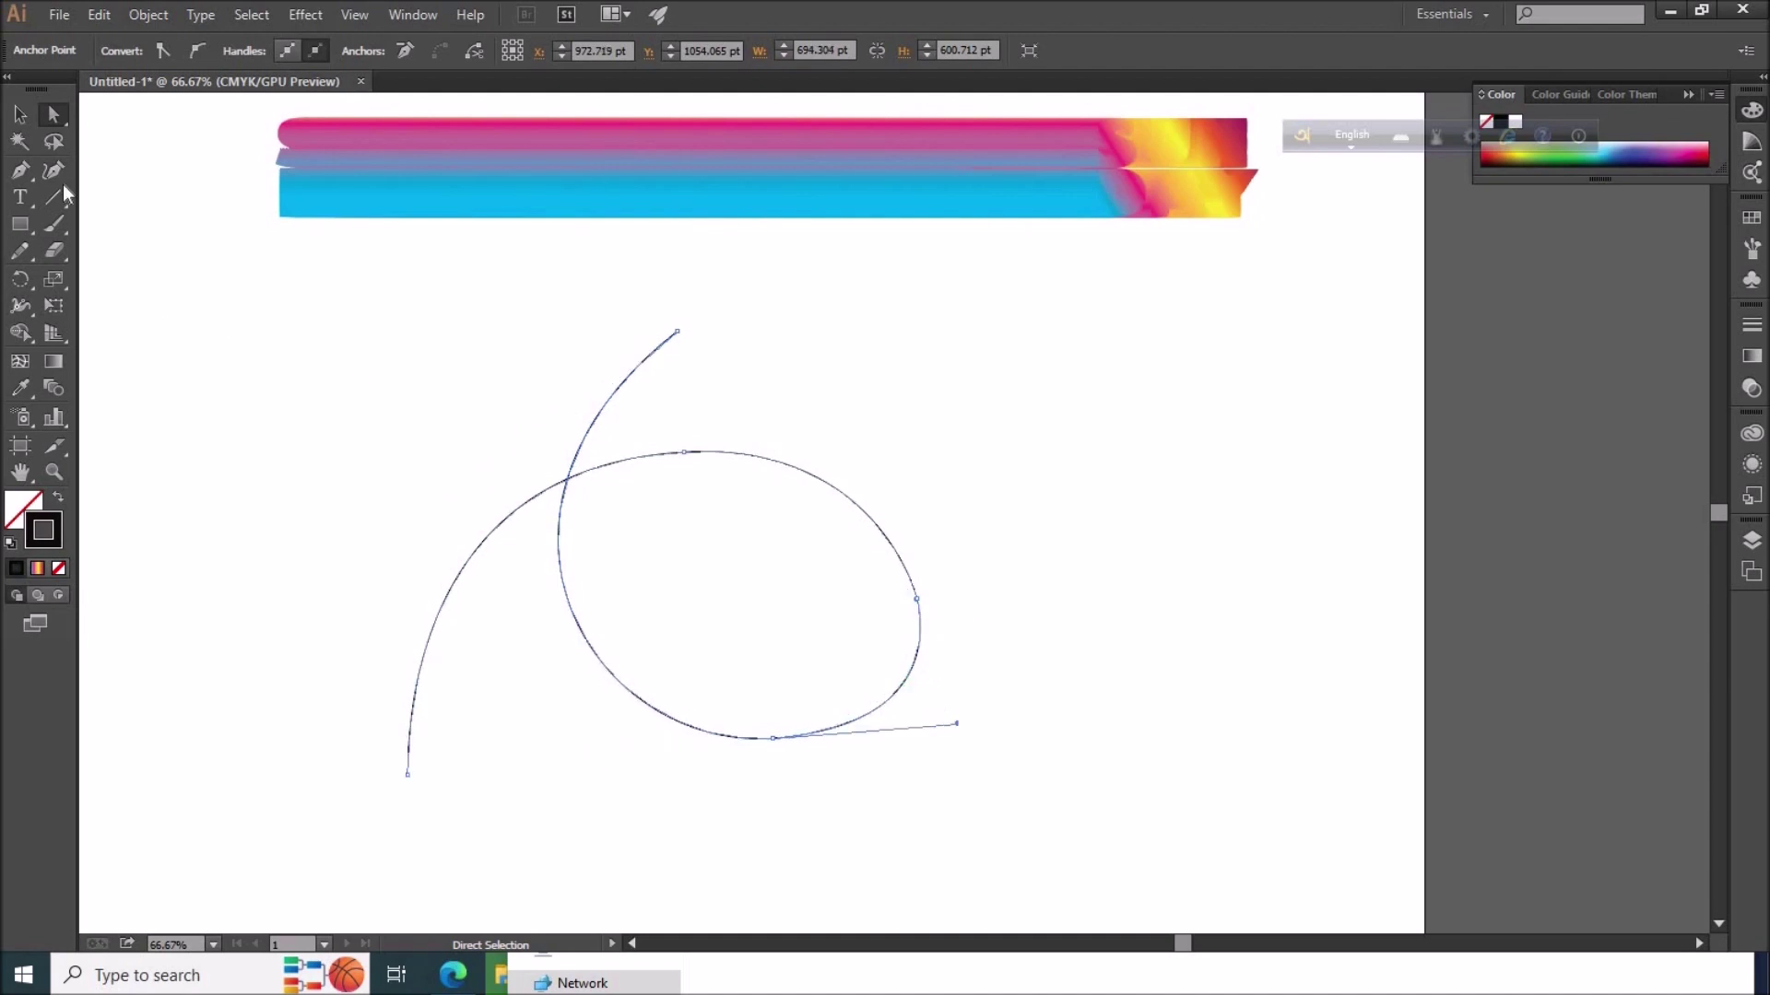
pyautogui.moveTo(411, 784); pyautogui.dragTo(411, 857)
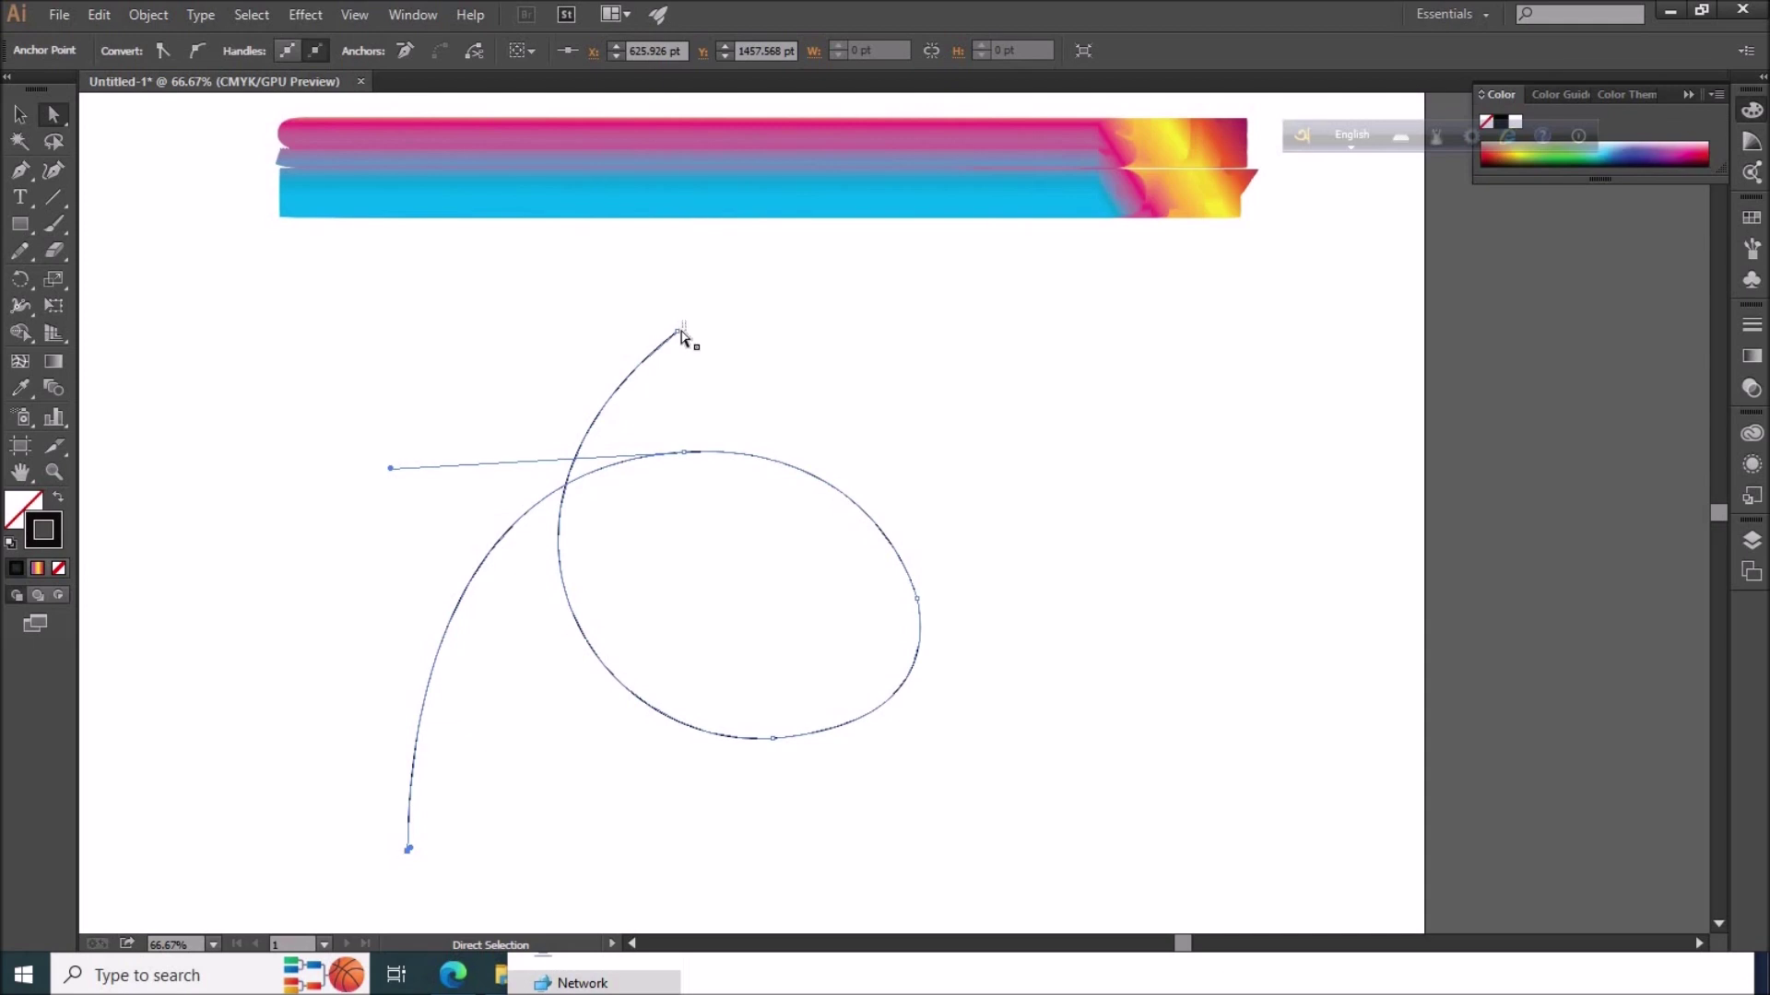
pyautogui.moveTo(682, 335); pyautogui.dragTo(711, 272)
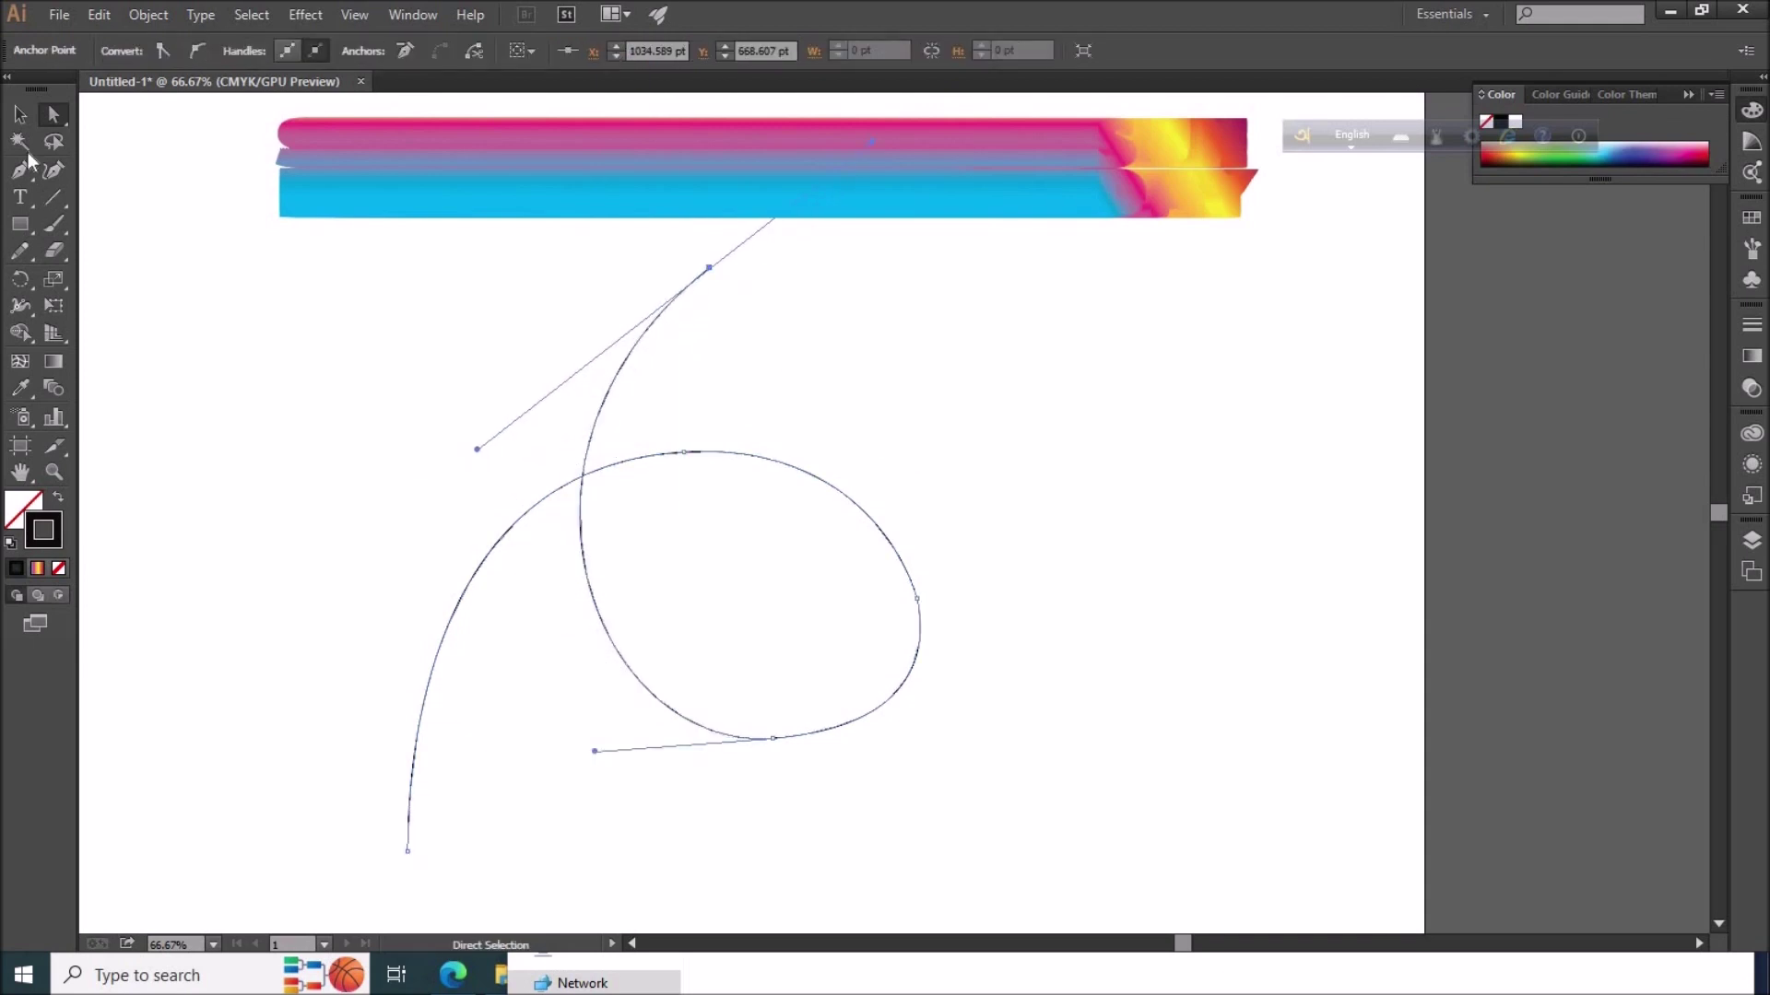
# - Select the blend and swirl path together and apply Object > Blend > Replace Spine
pyautogui.press('v')
pyautogui.scroll(1, 1173, 557)
pyautogui.moveTo(873, 777); pyautogui.dragTo(276, 120)
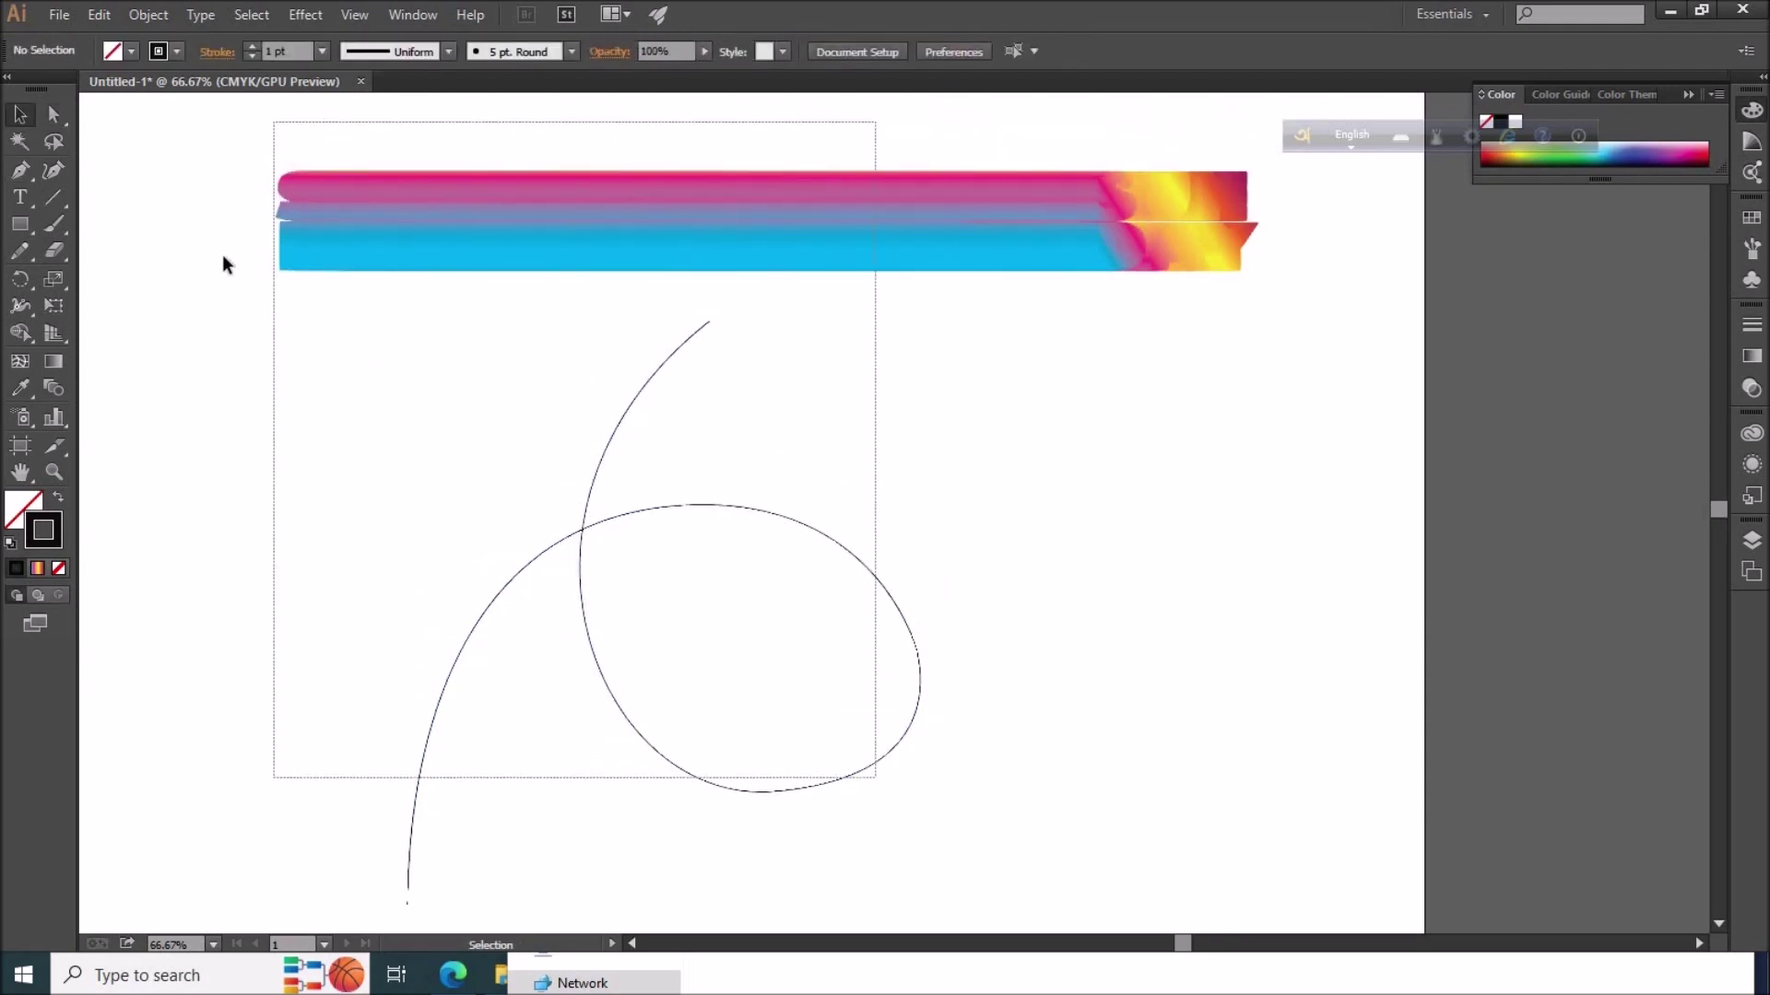
pyautogui.click(138, 15)
pyautogui.moveTo(175, 535)
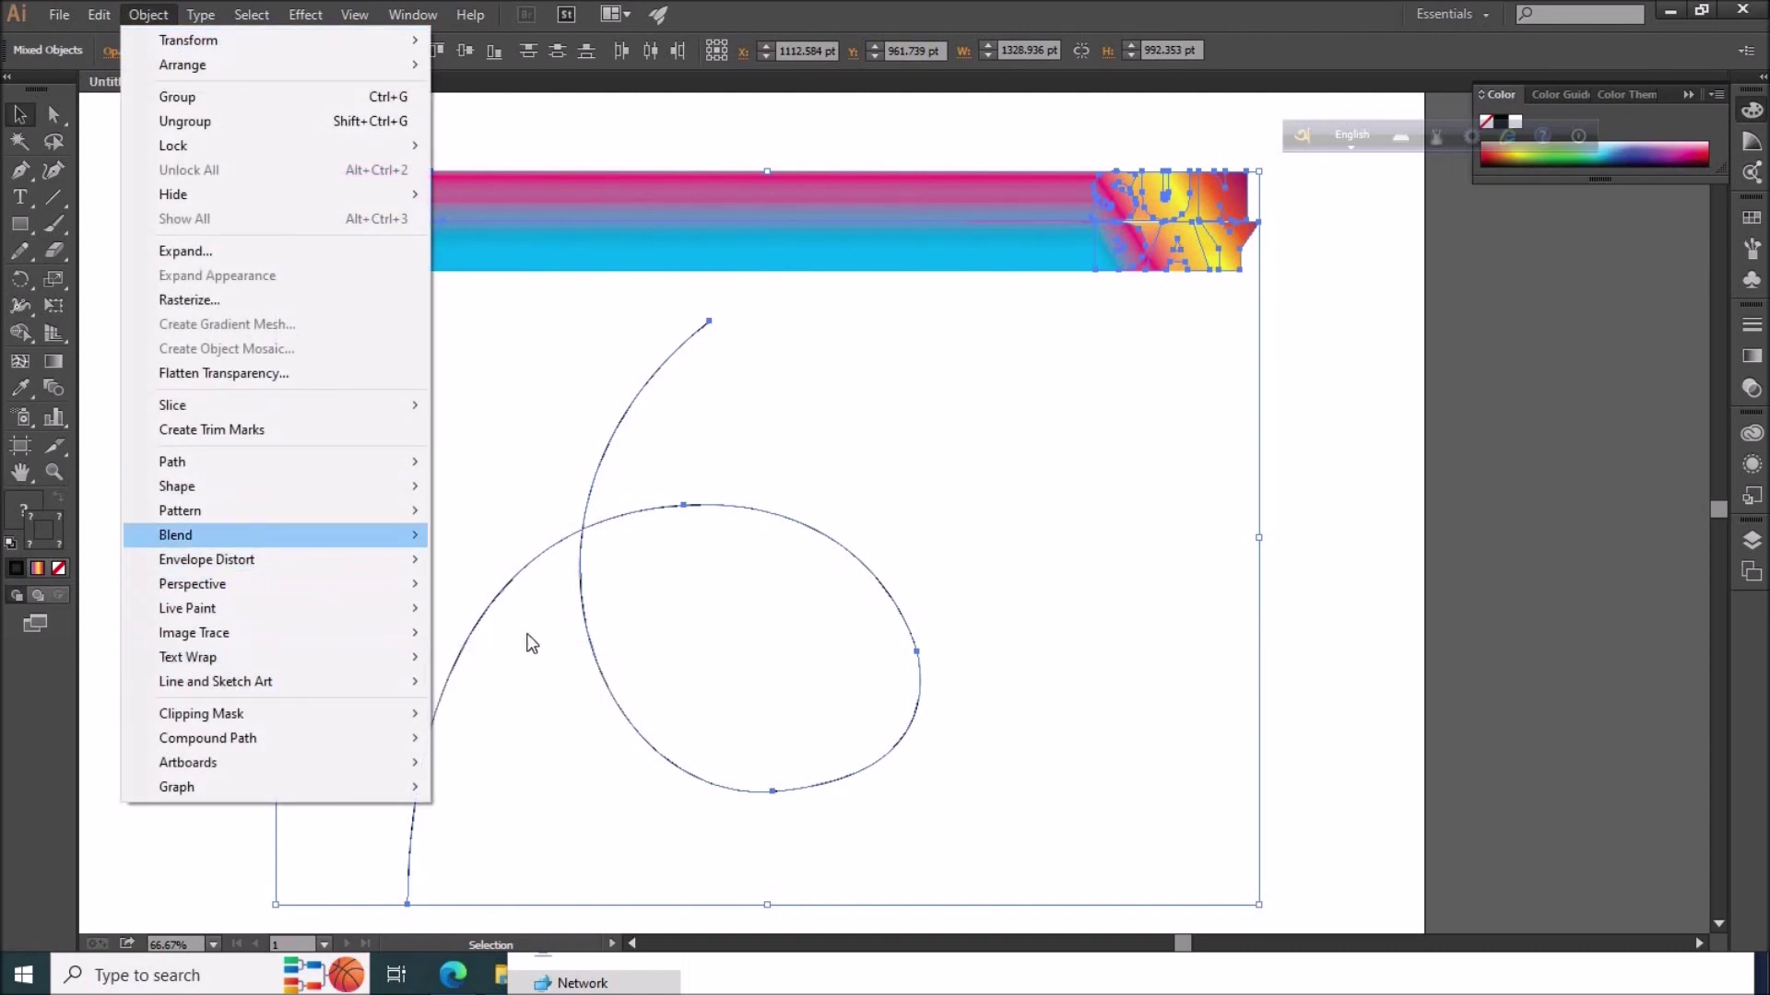
pyautogui.press('Return')
pyautogui.click(1156, 608)
pyautogui.scroll(-2, 1156, 608)
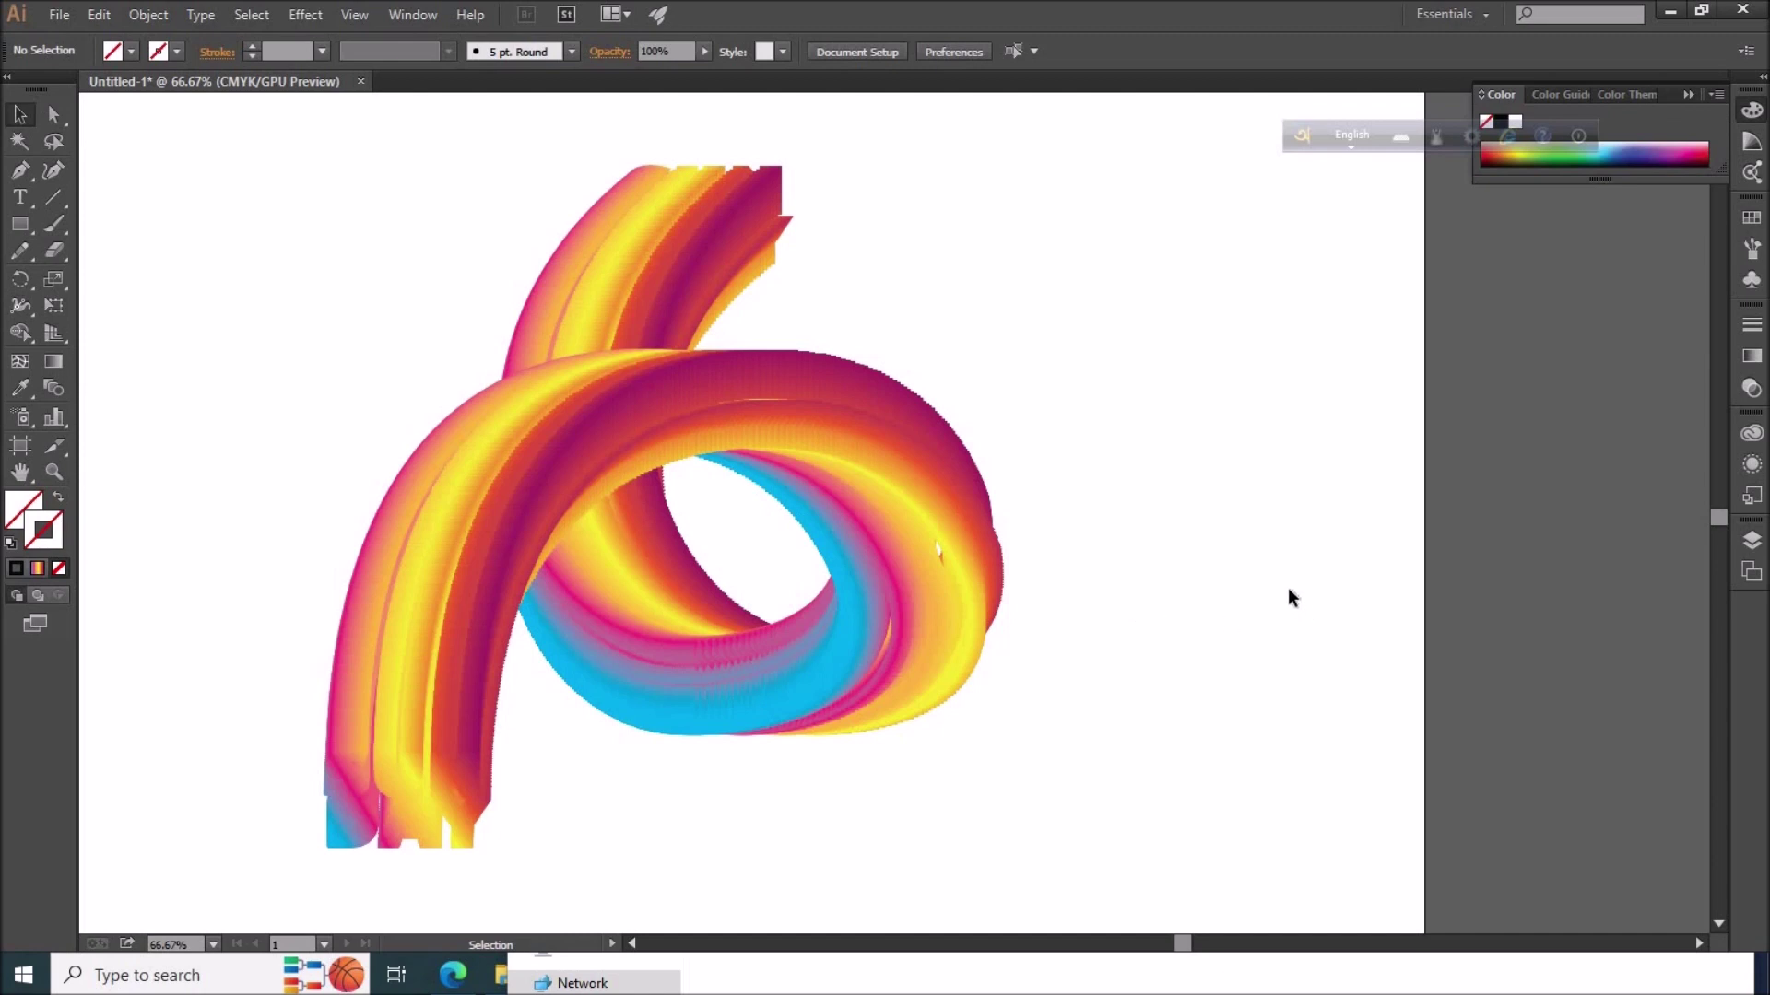
# - Scale the ribbon blend up with two corner-handle drags
pyautogui.click(648, 446)
pyautogui.moveTo(920, 168); pyautogui.dragTo(931, 126)
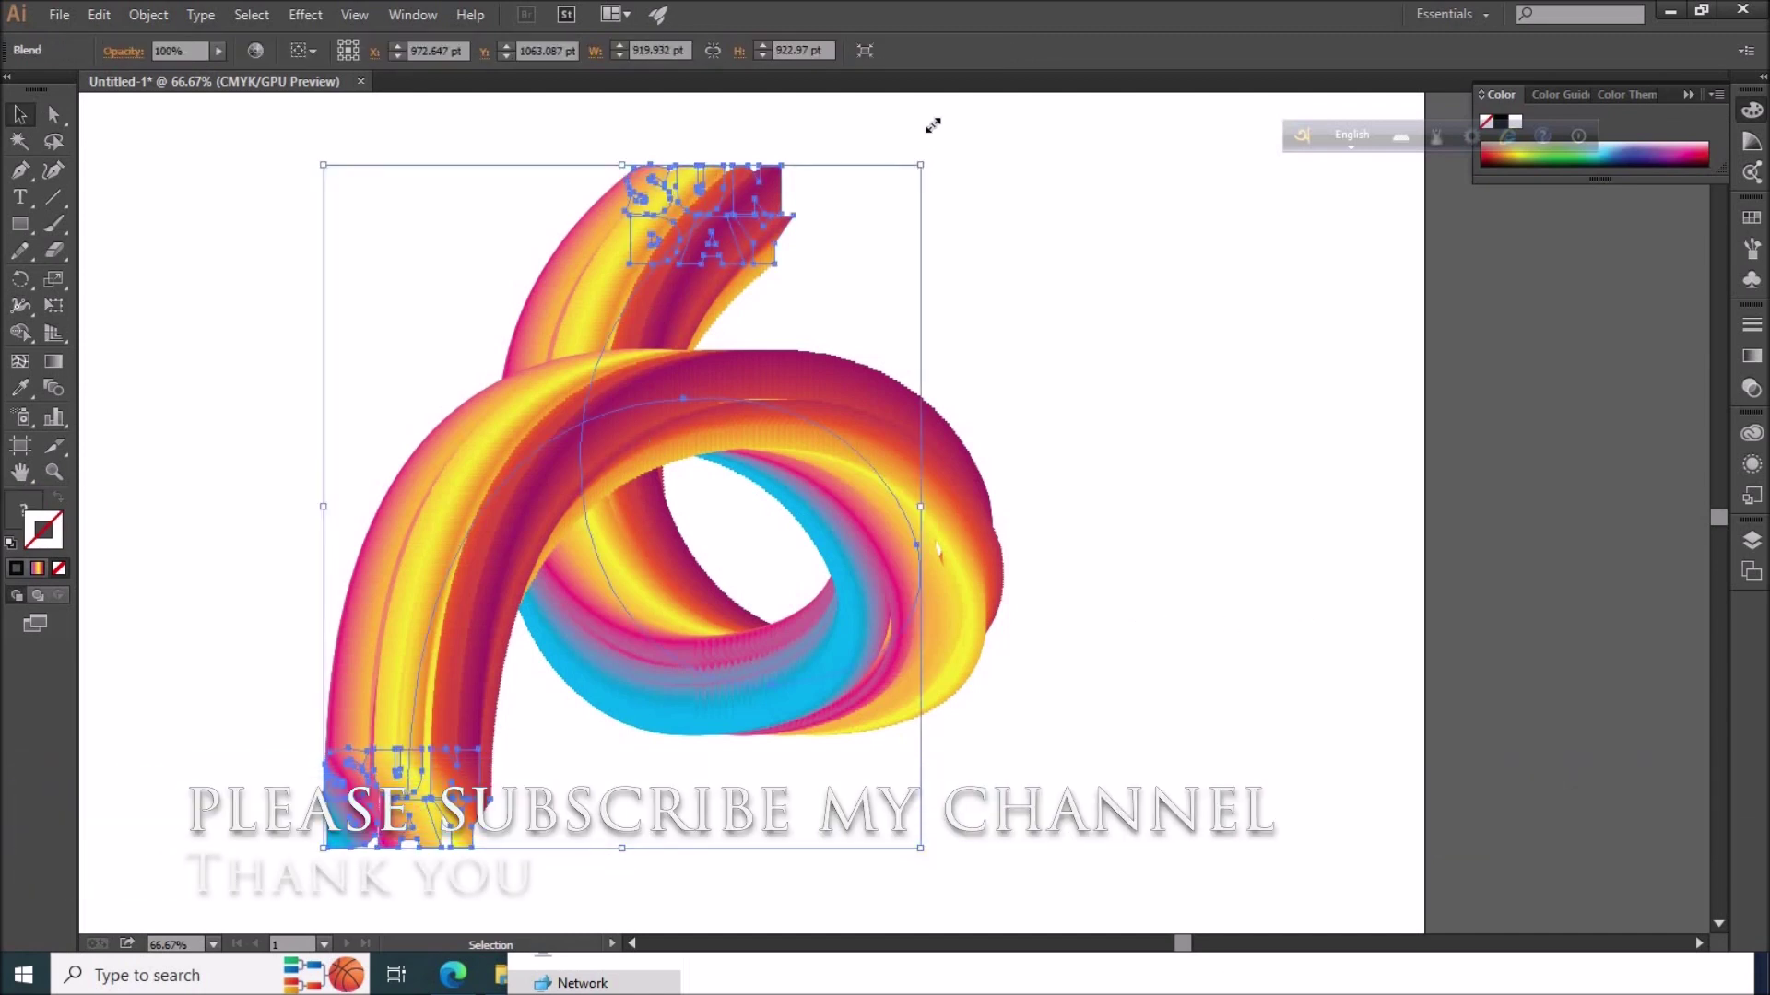
pyautogui.scroll(-2, 551, 293)
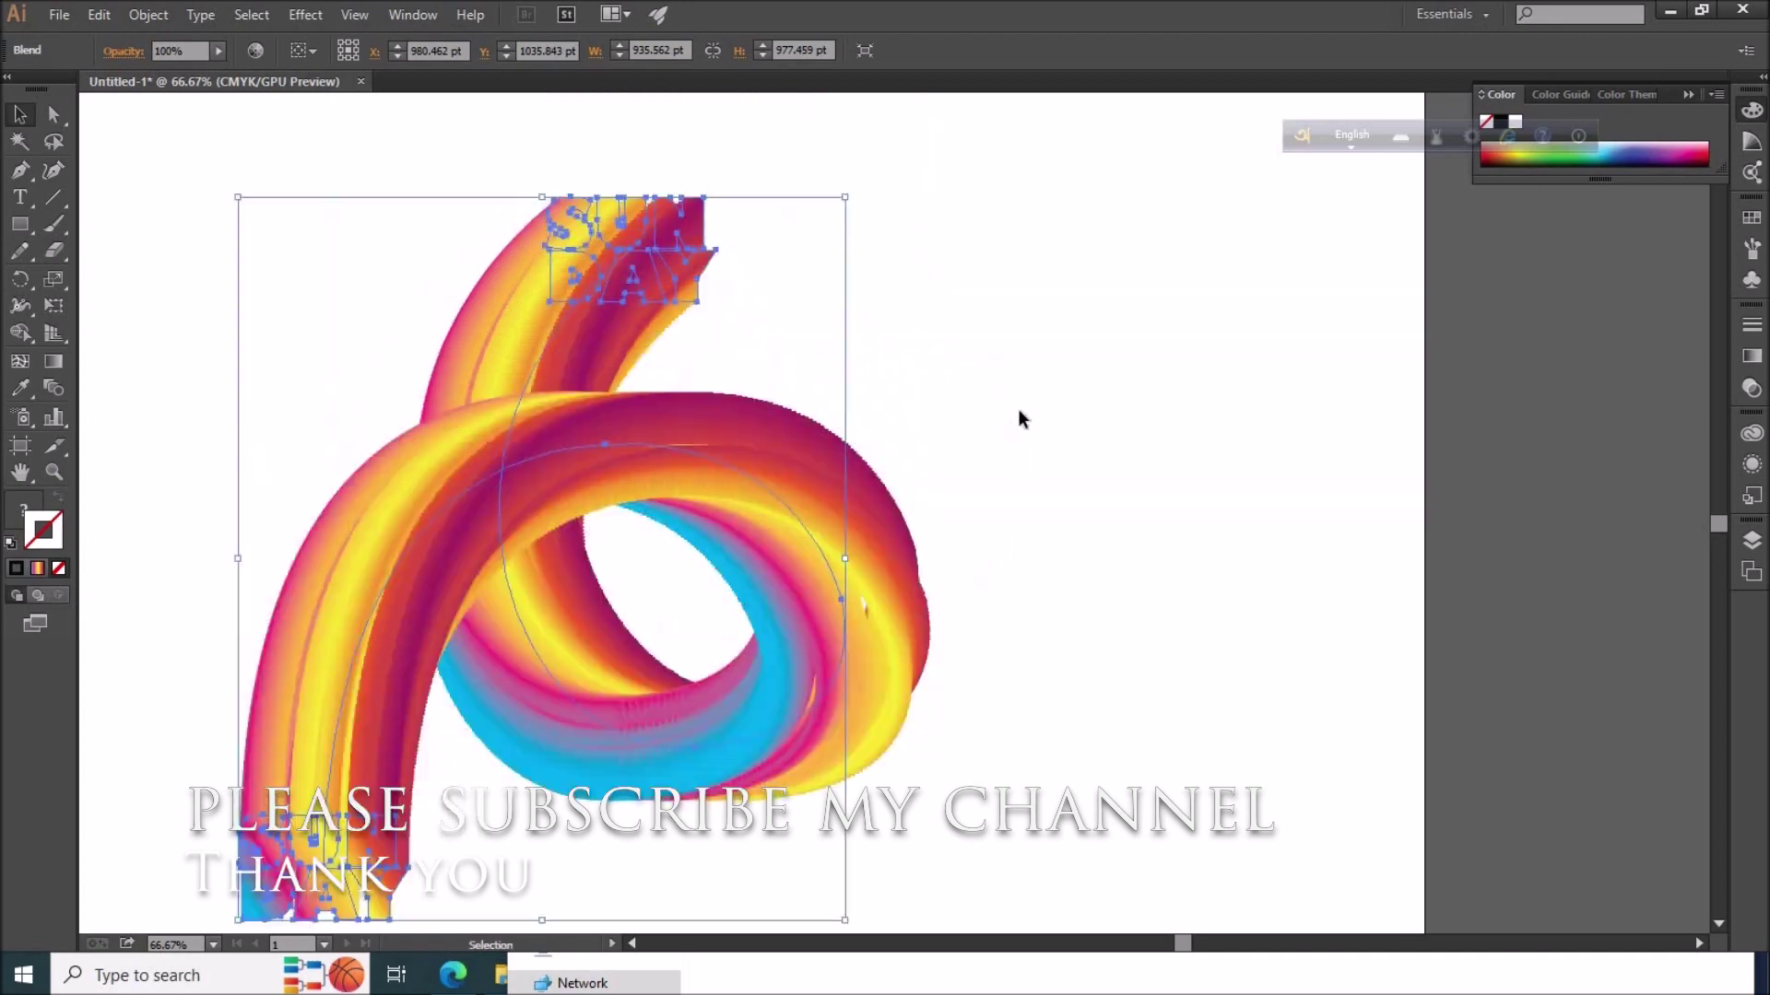
pyautogui.moveTo(842, 147); pyautogui.dragTo(1150, 335)
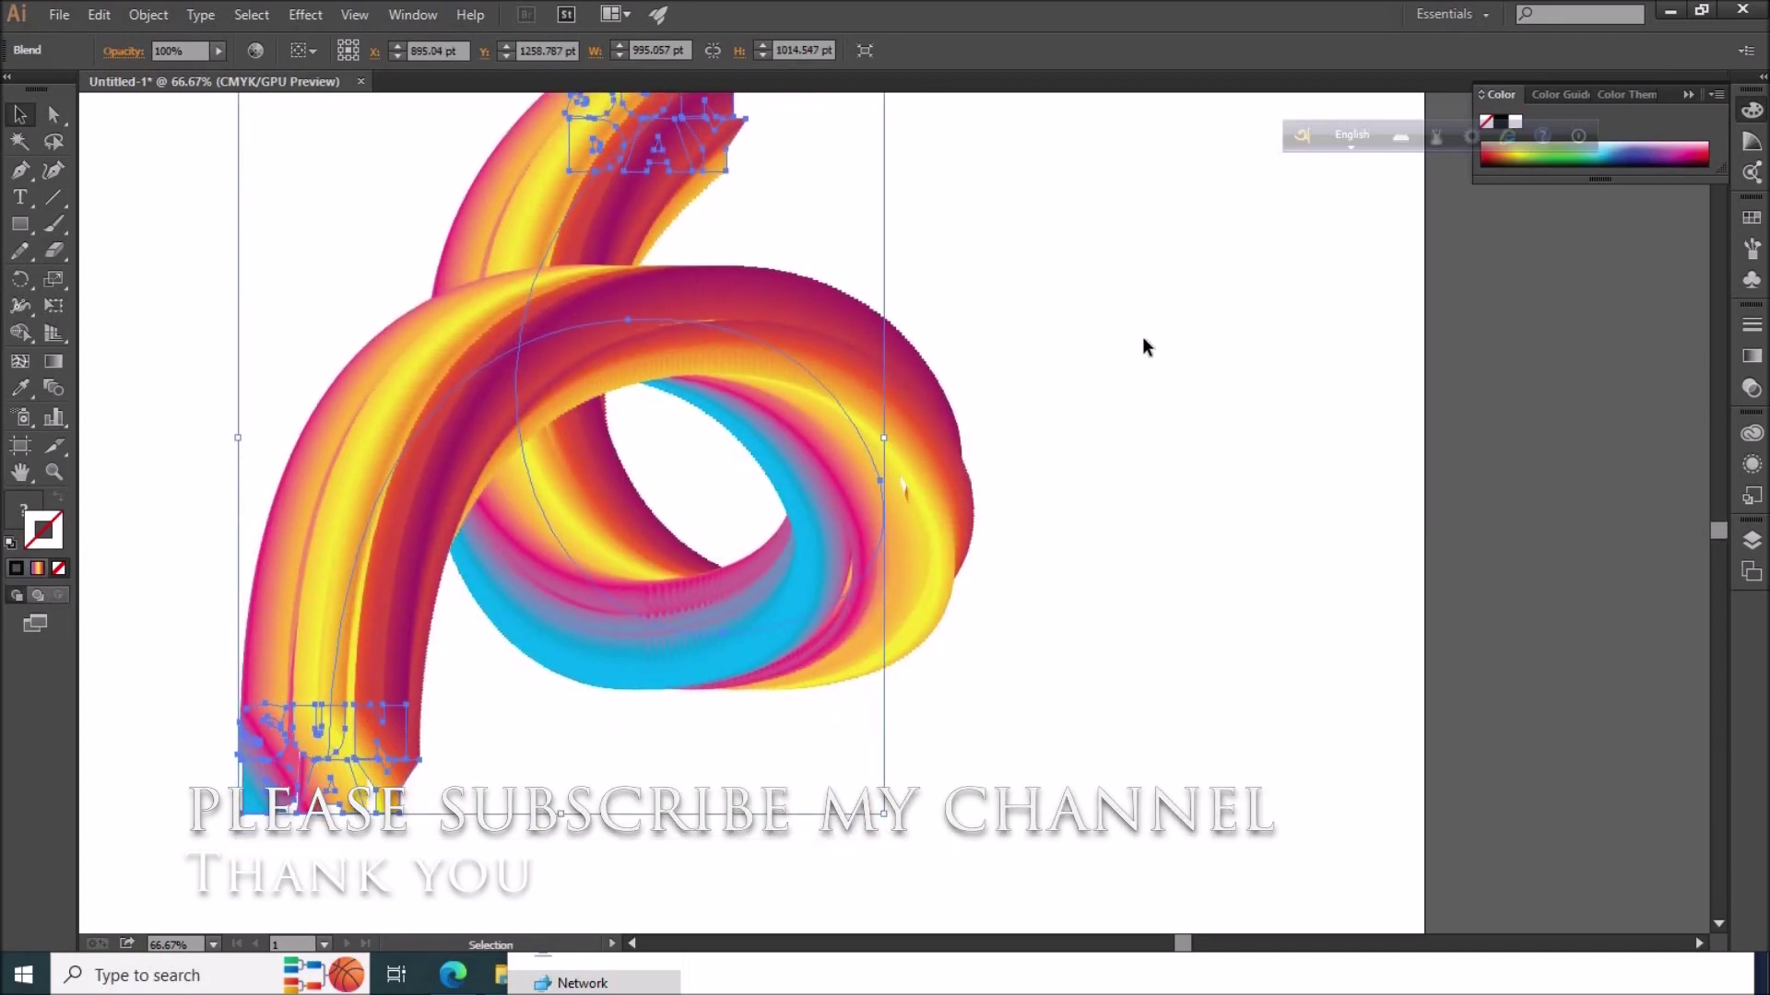
pyautogui.scroll(1, 1142, 341)
# - Move the ribbon to the right and deselect it
pyautogui.click(1197, 378)
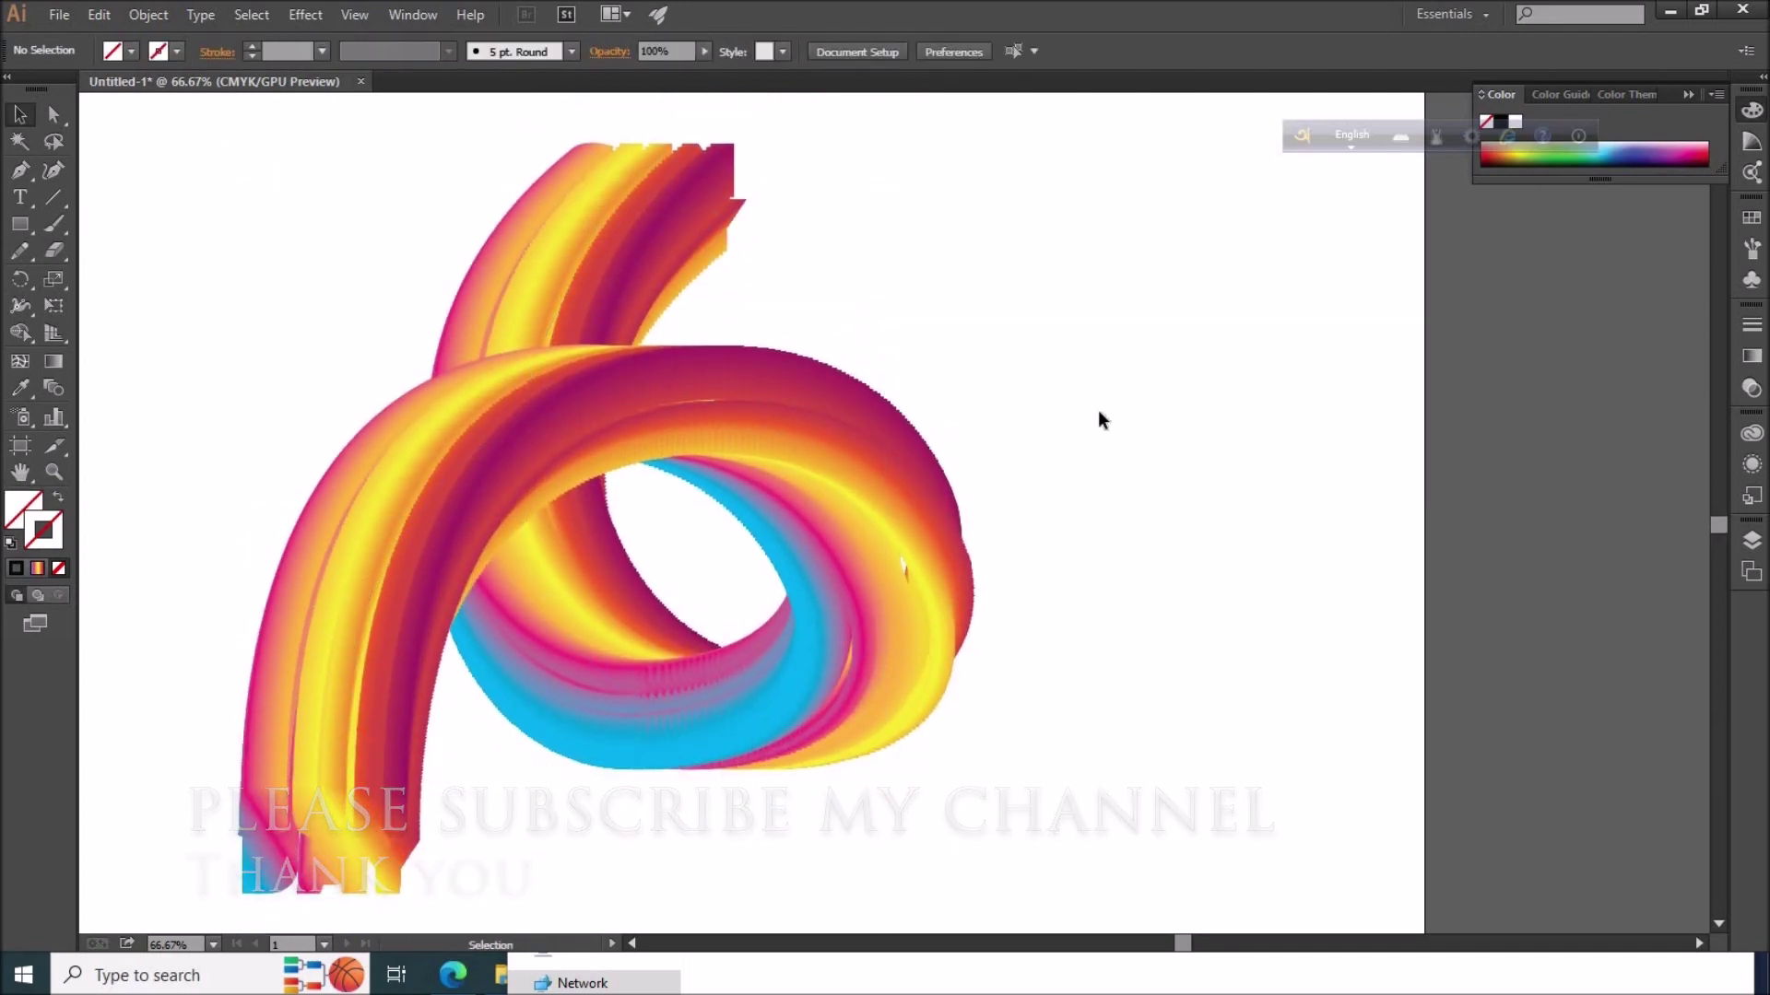
pyautogui.moveTo(872, 422); pyautogui.dragTo(998, 424)
pyautogui.click(1203, 478)
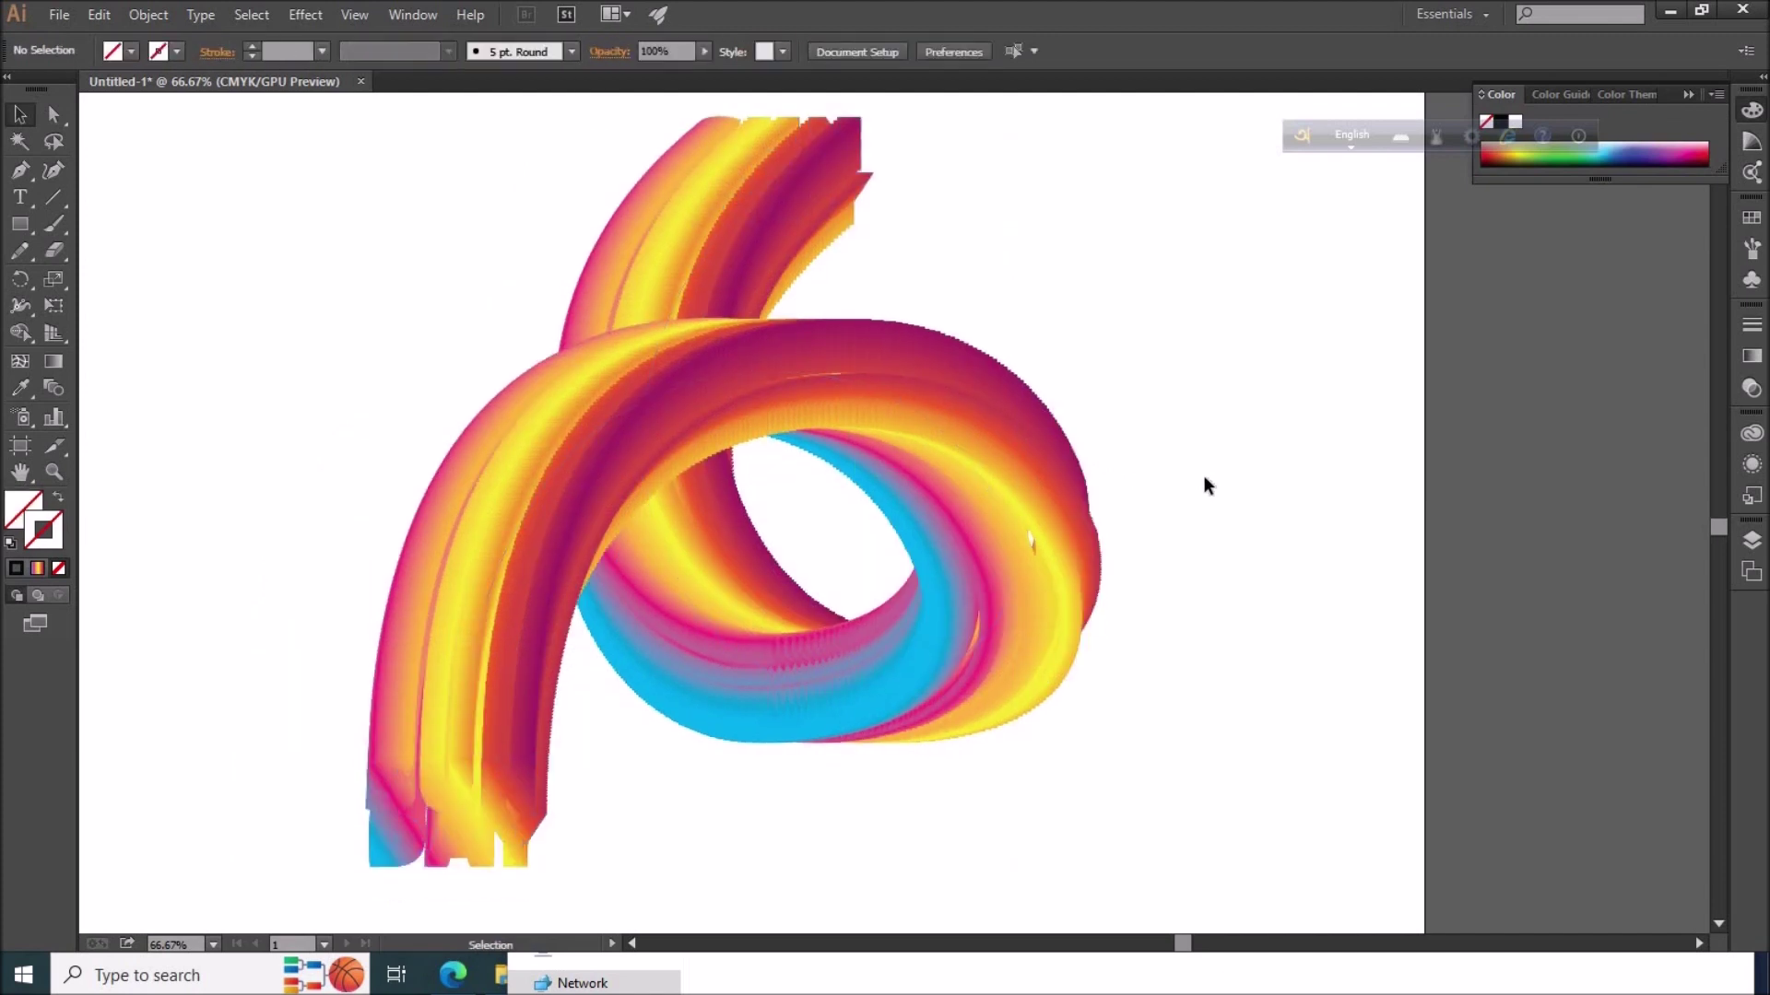
pyautogui.click(387, 848)
pyautogui.click(1208, 717)
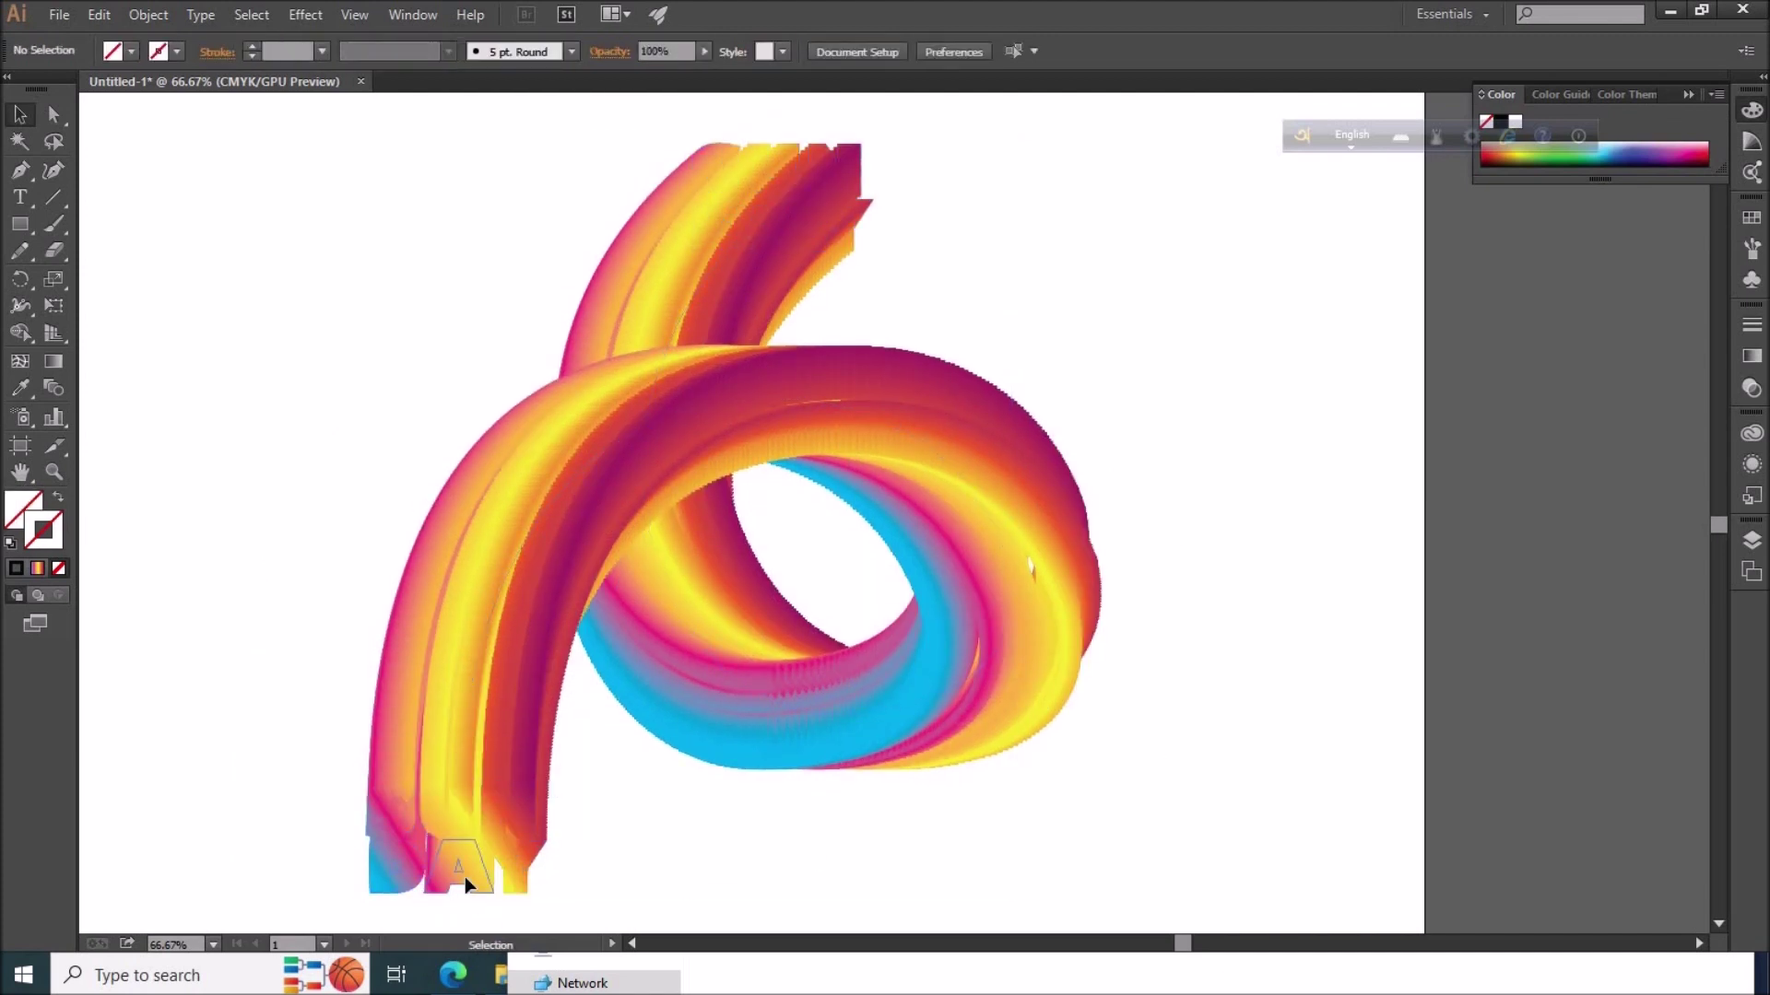